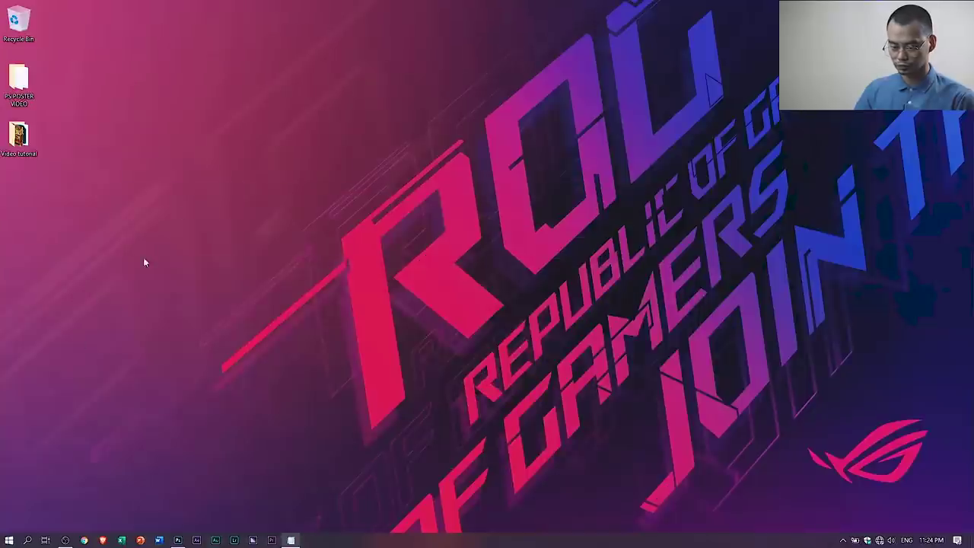
Minimize the Notepad notes window to show the desktop and its three icons.
click(231, 236)
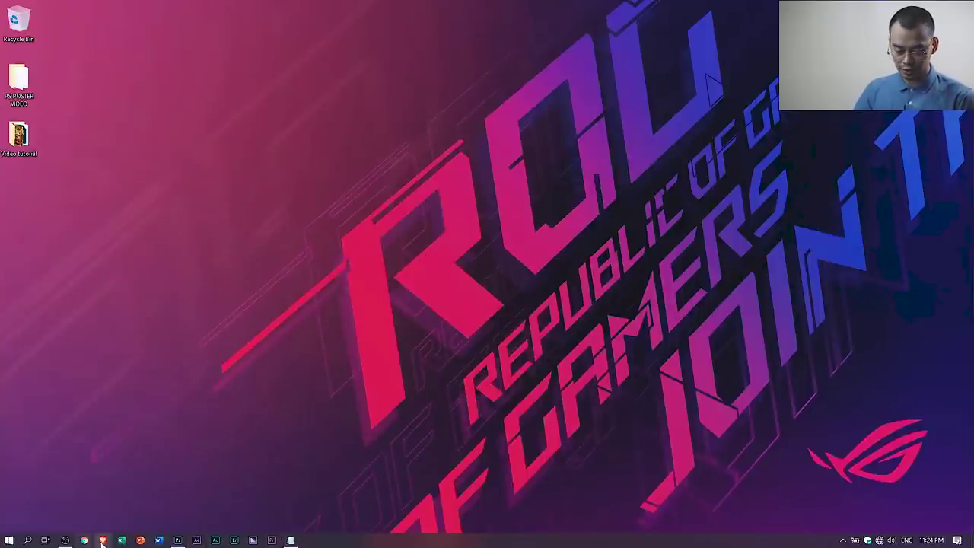
Refresh the desktop, open the Video tutorial folder and preview PROM POSTER.jpg in Photos.
right_click(156, 150)
click(195, 183)
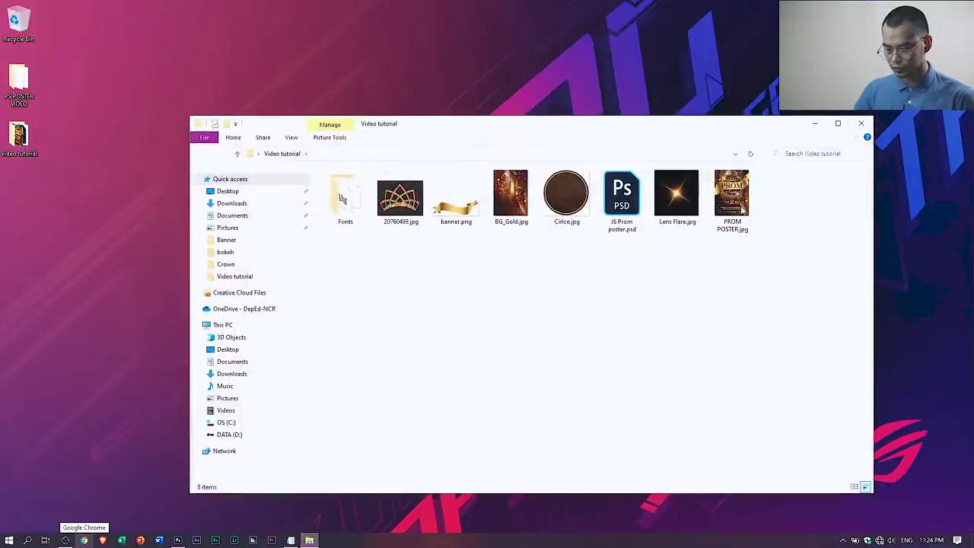
click(737, 199)
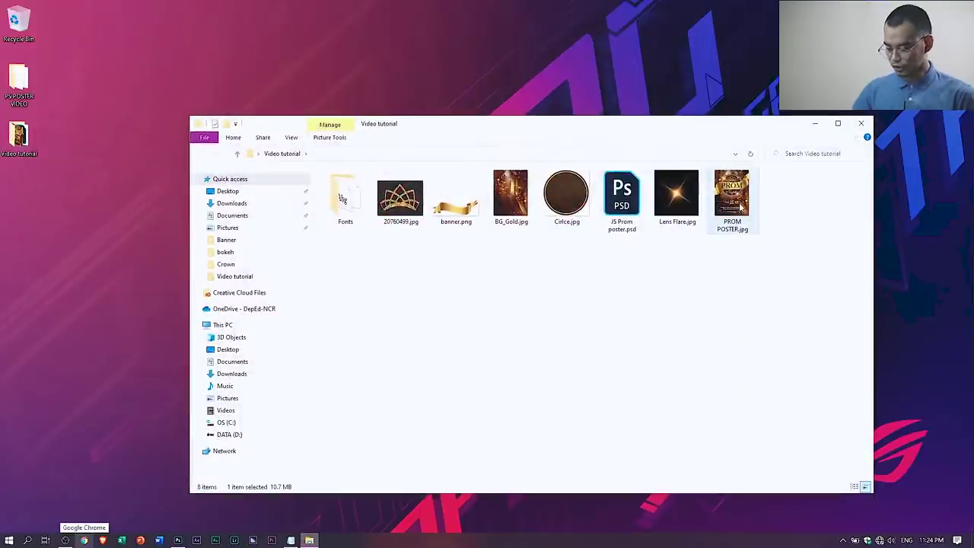
double_click(739, 203)
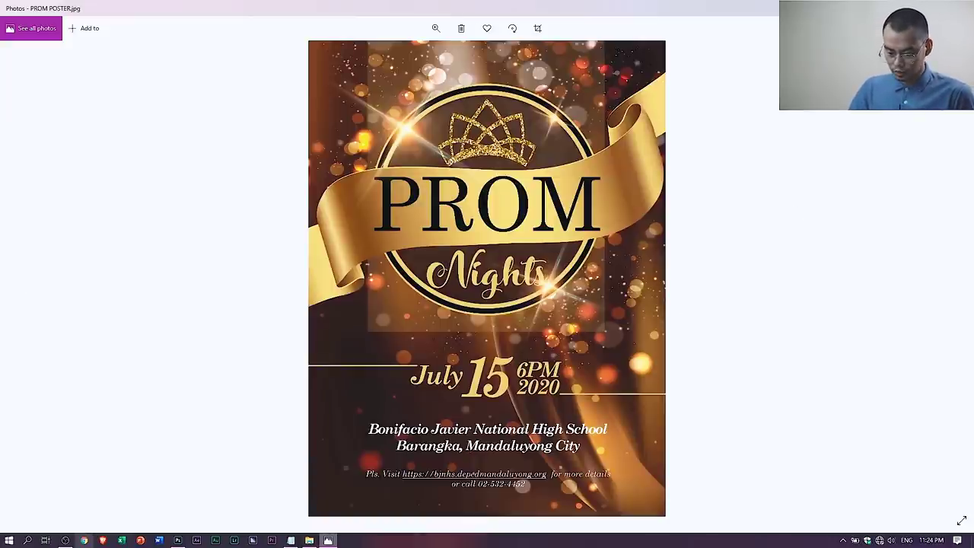
click(958, 8)
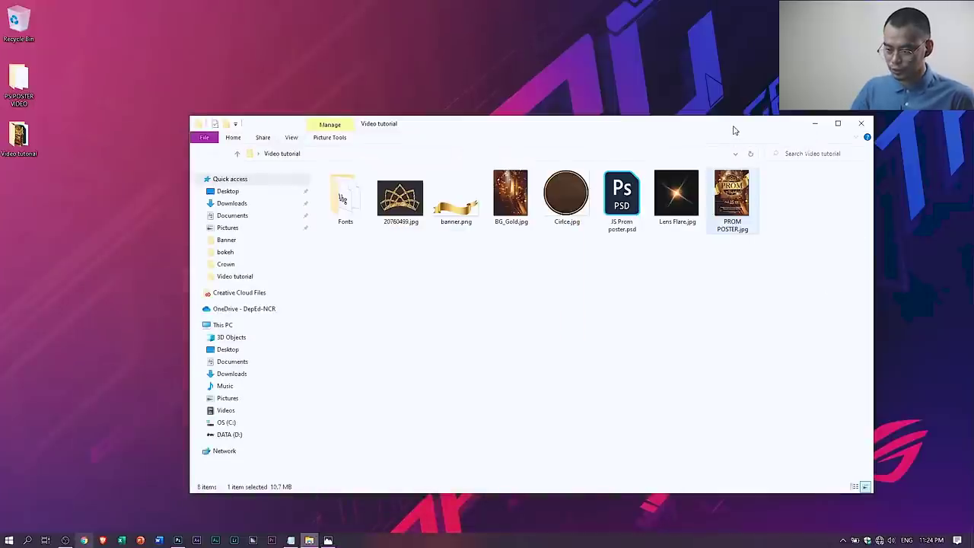
Look over the crown, banner.png, BG_Gold.jpg, circle and Lens Flare.jpg assets, then return to ps.txt.
click(301, 199)
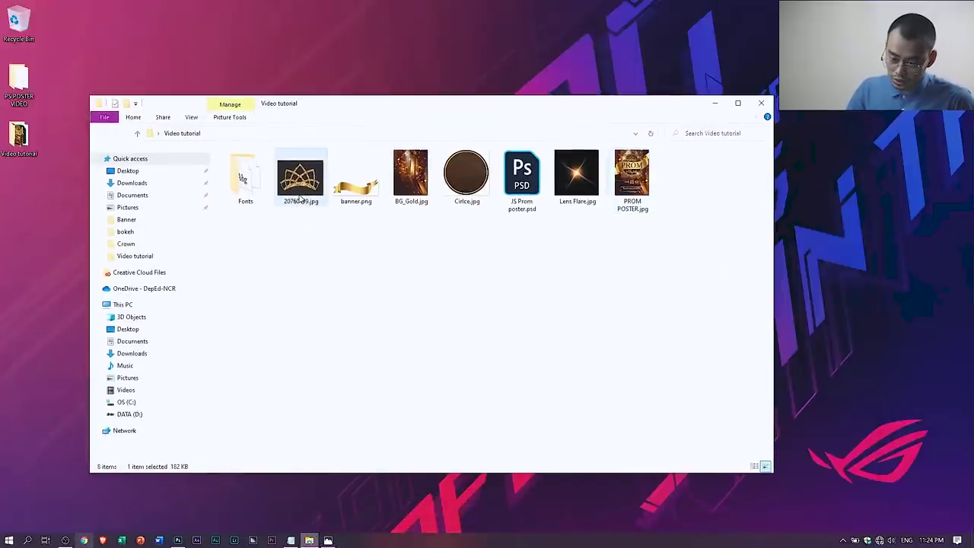
click(355, 182)
click(411, 175)
click(467, 173)
click(577, 175)
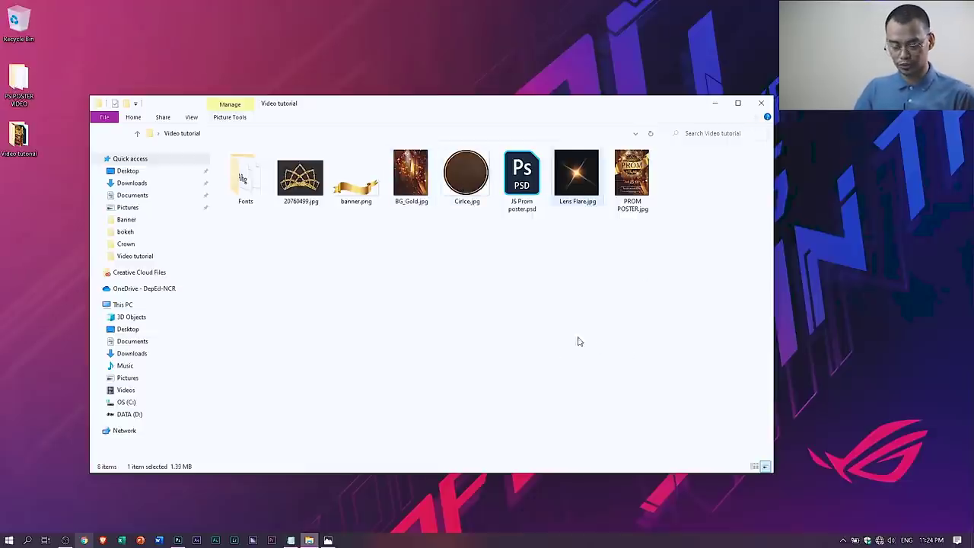
click(291, 540)
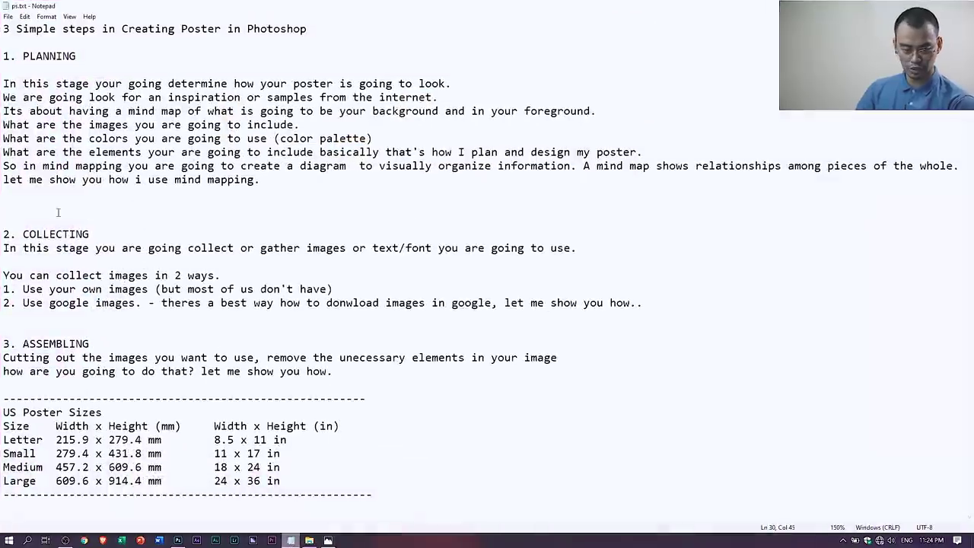
Highlight COLLECTING in the notes and select the crown, banner, background and circle images.
drag(23, 234, 98, 233)
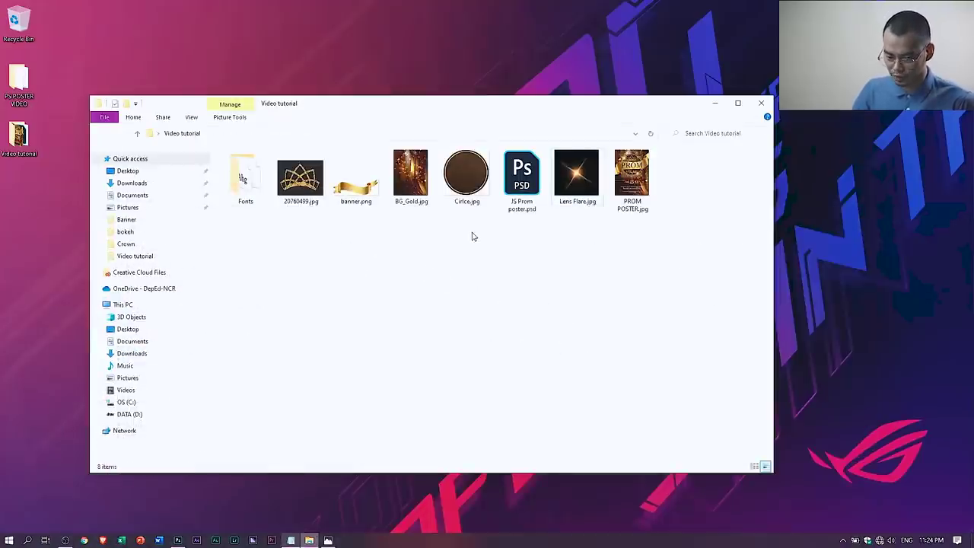
drag(472, 237, 288, 176)
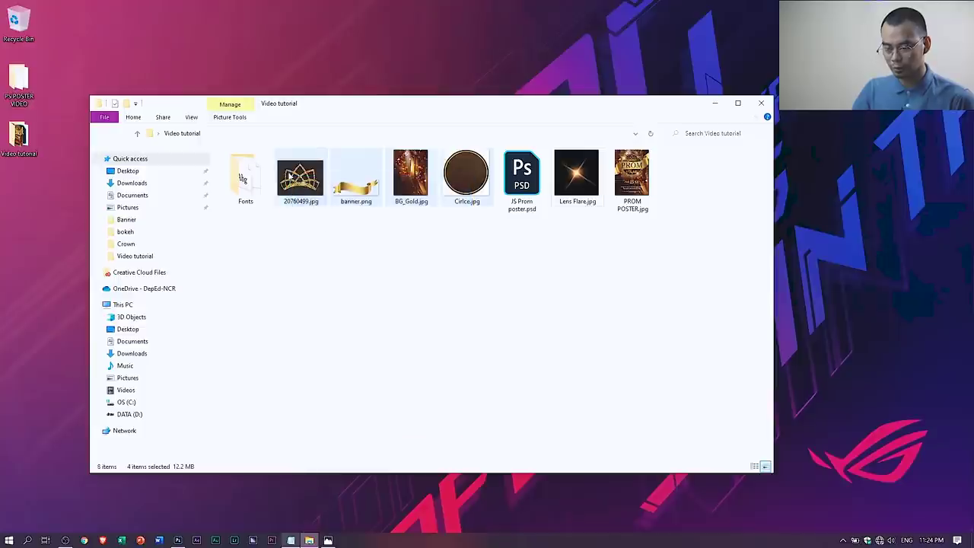
click(579, 236)
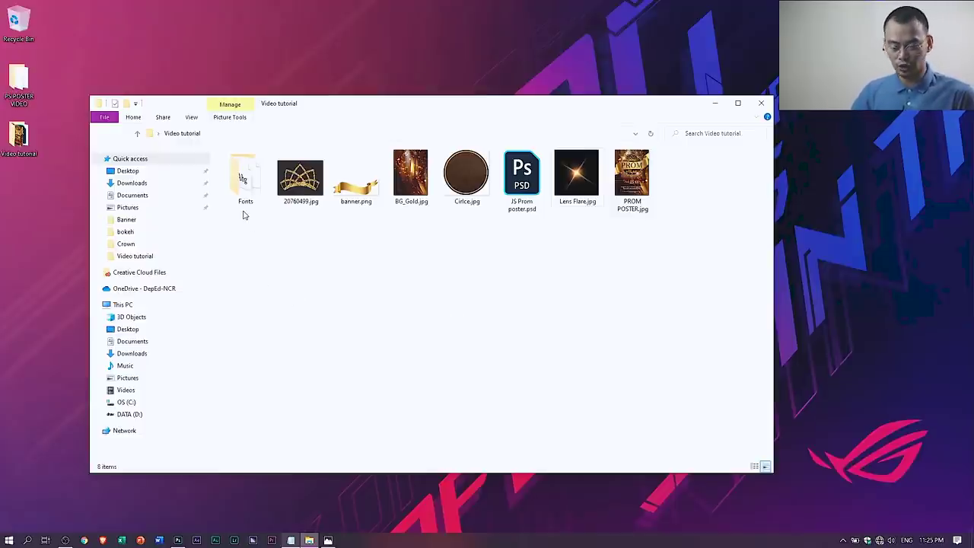
Open the Fonts folder and browse its font files, including SCHLBKBI.TTF and SCHLBKI.TTF.
double_click(246, 190)
click(248, 168)
click(248, 177)
click(248, 198)
click(248, 209)
click(272, 270)
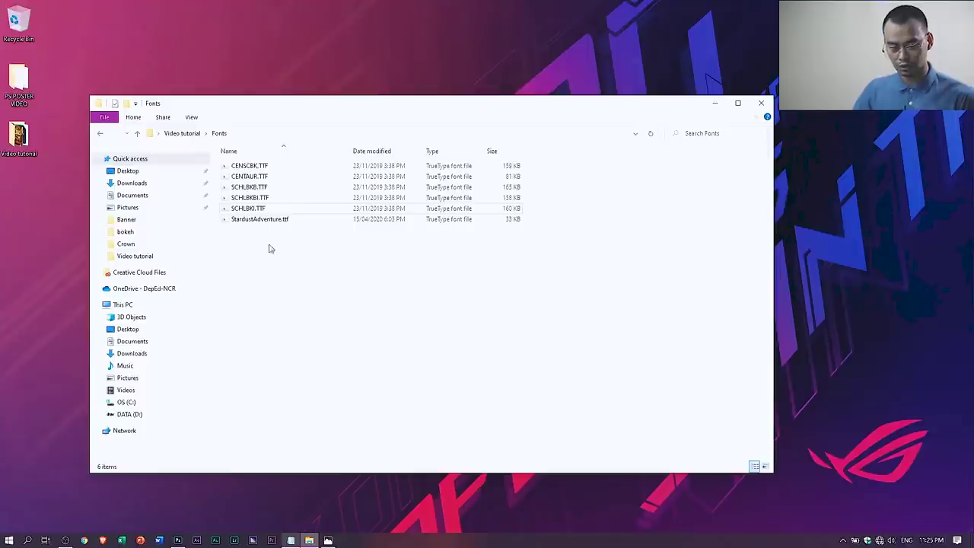
Install the Stardust Adventure font and return to the Video tutorial folder.
double_click(259, 221)
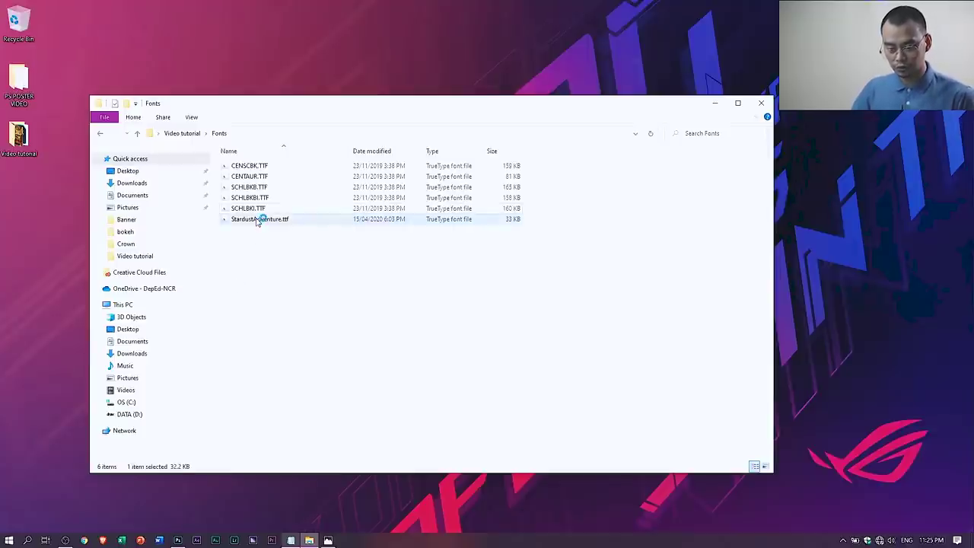
click(138, 119)
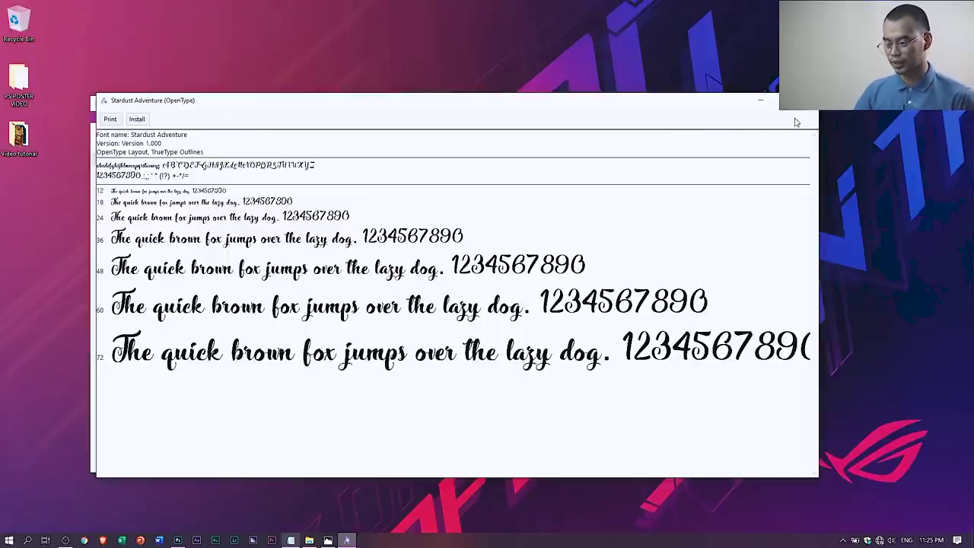
click(807, 100)
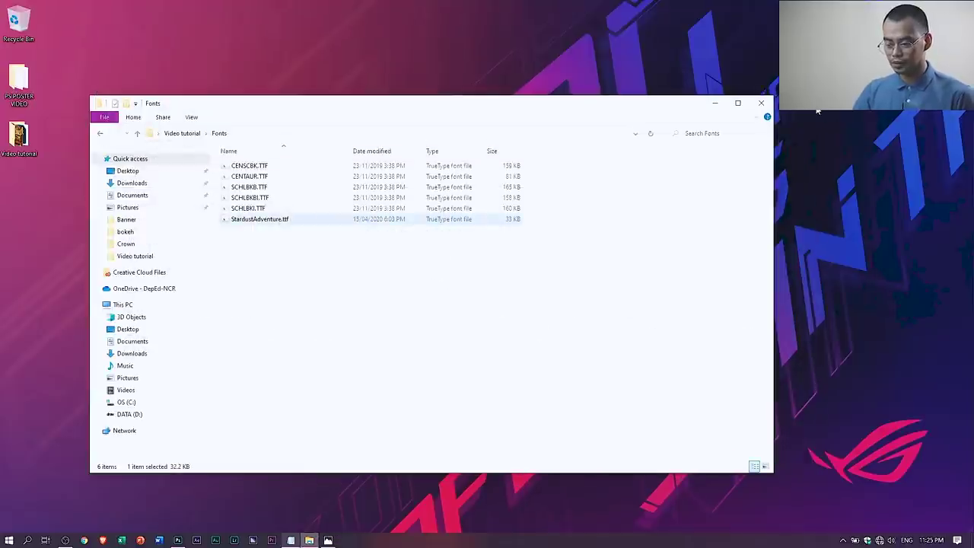
click(97, 133)
click(361, 266)
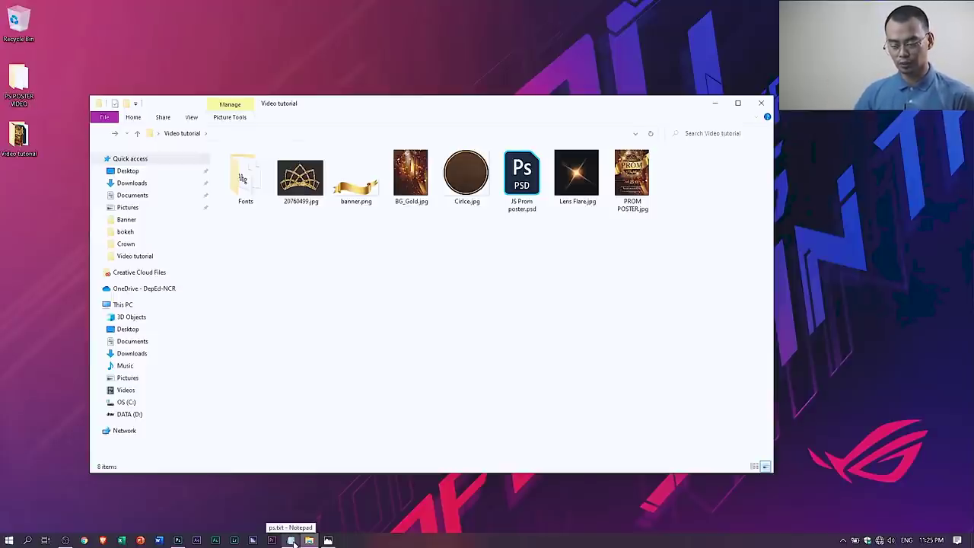
Review the ps.txt poster-size notes, then switch to Photoshop's File menu.
click(291, 541)
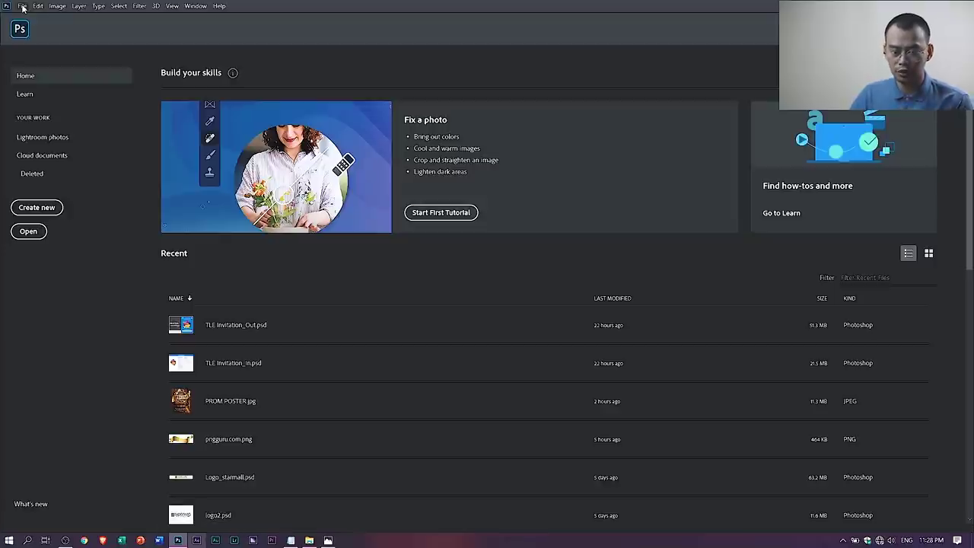
click(23, 6)
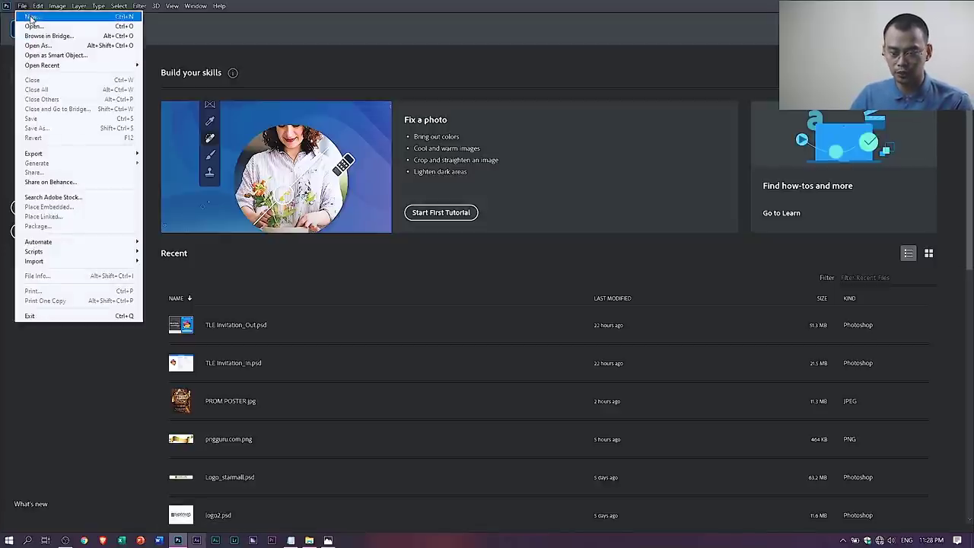
Create a new 18 x 24 inch, 300 ppi document named JS_PROM_18x24inch.
click(31, 17)
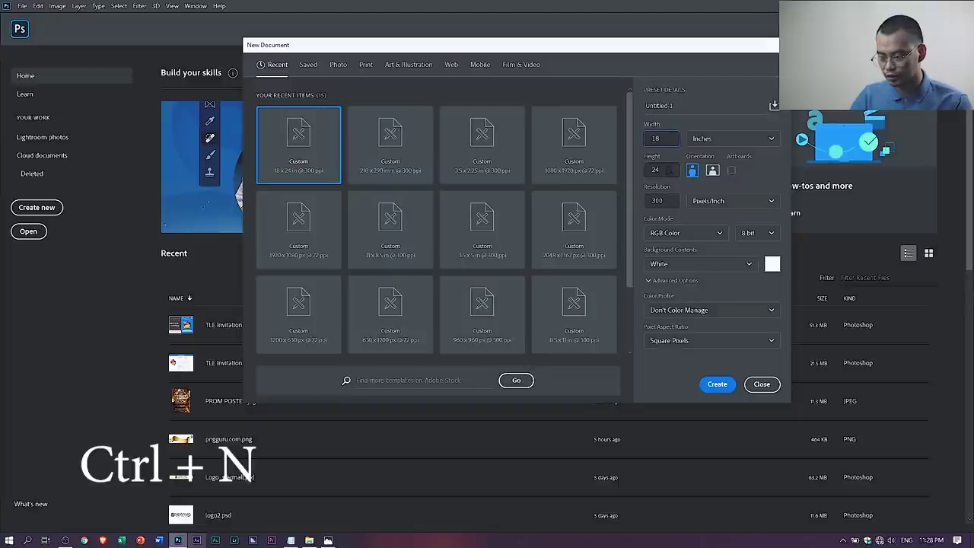
click(713, 140)
click(671, 200)
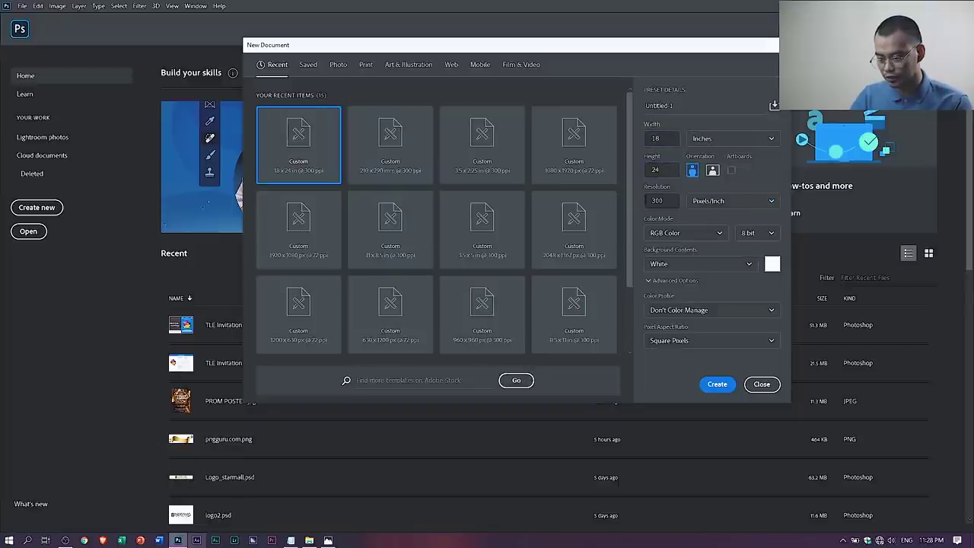
double_click(659, 200)
drag(676, 106, 556, 109)
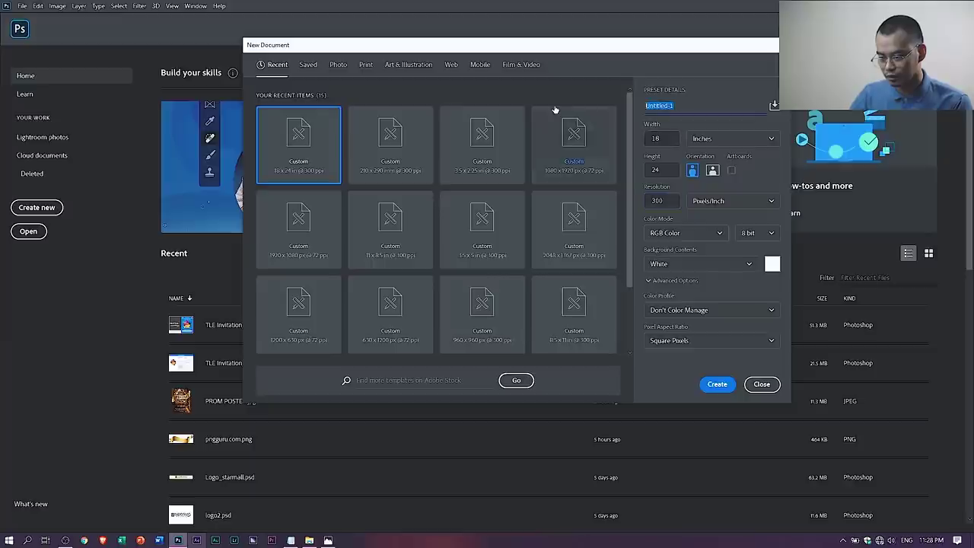
text(15_PROM_18x24inch)
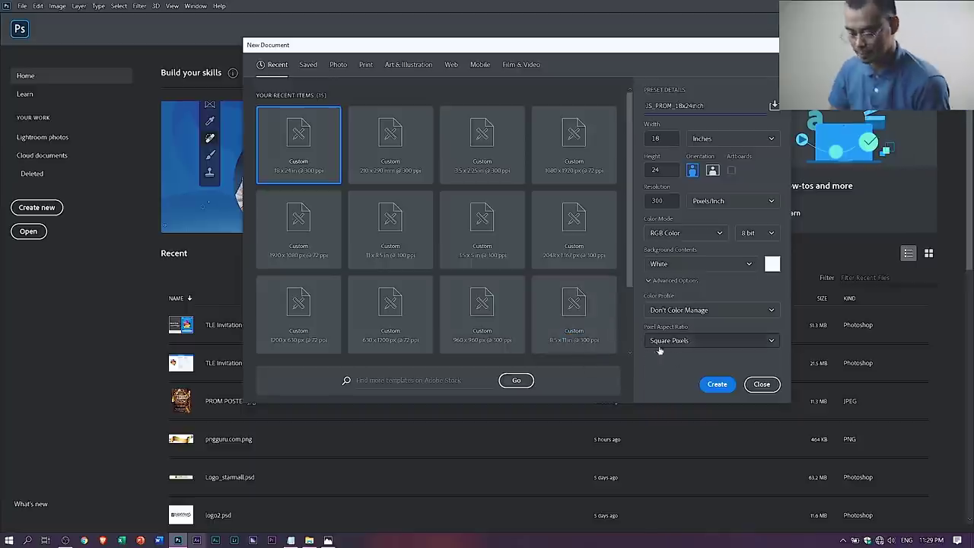
click(717, 384)
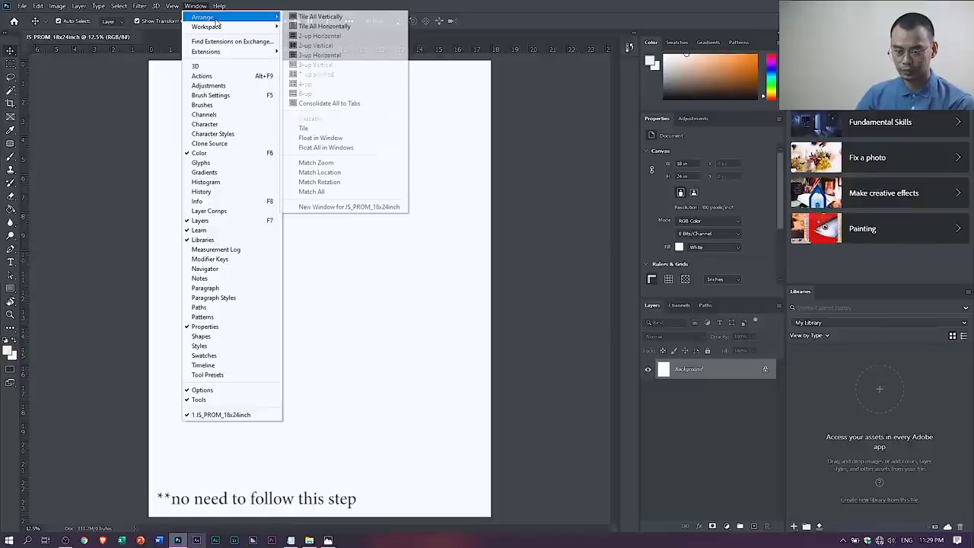
Reset Photoshop to the Essentials workspace and bring the Video tutorial folder back up.
mouse_move(208, 27)
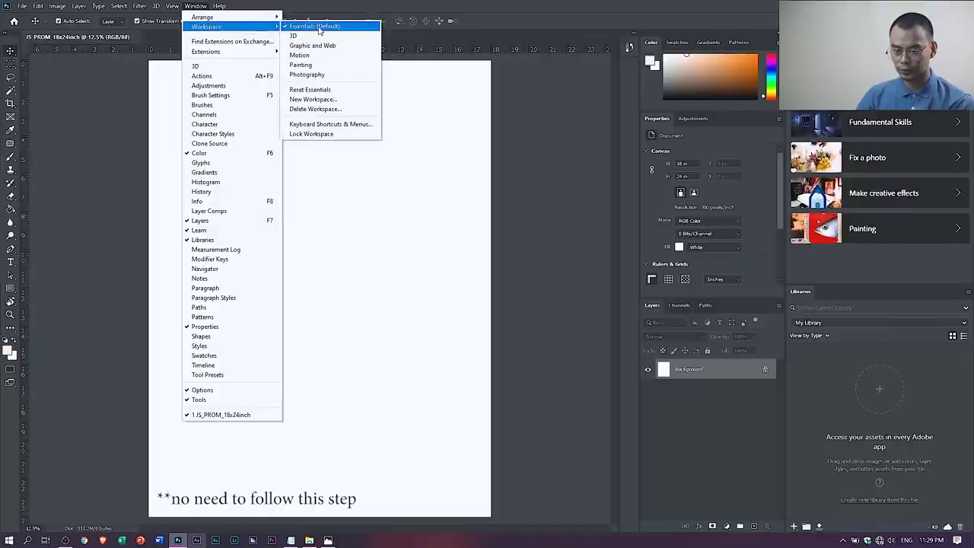
click(331, 93)
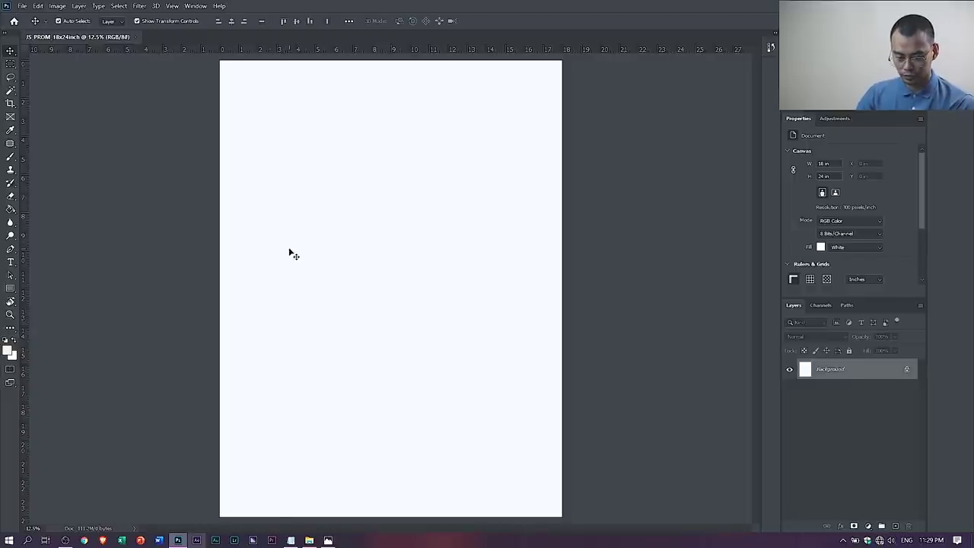
click(310, 542)
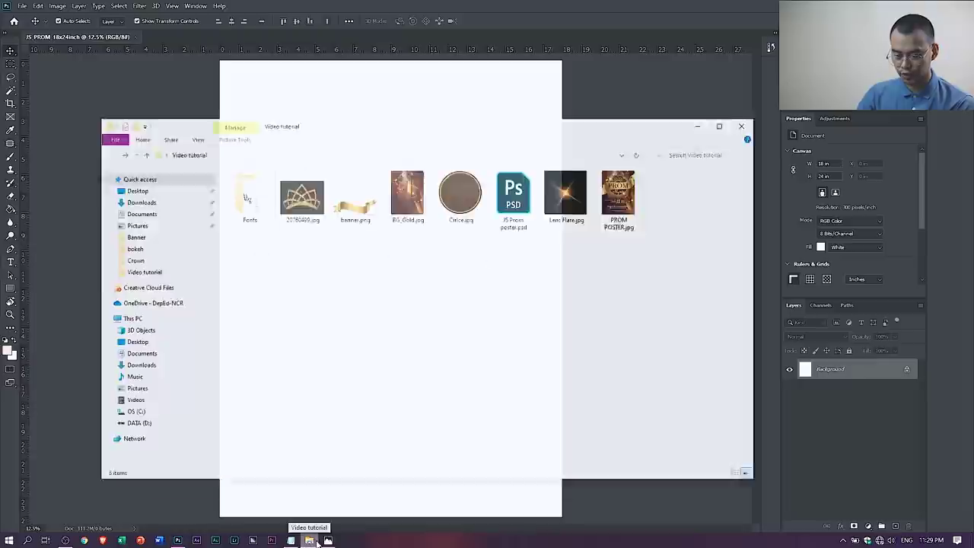
View the PROM POSTER.jpg reference in Windows Photos, then close it.
drag(495, 102, 639, 162)
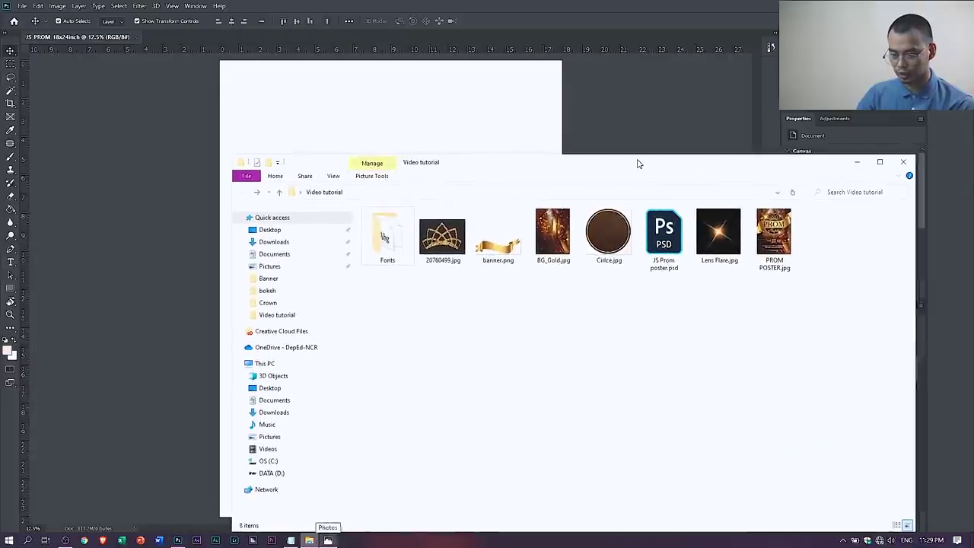
click(328, 541)
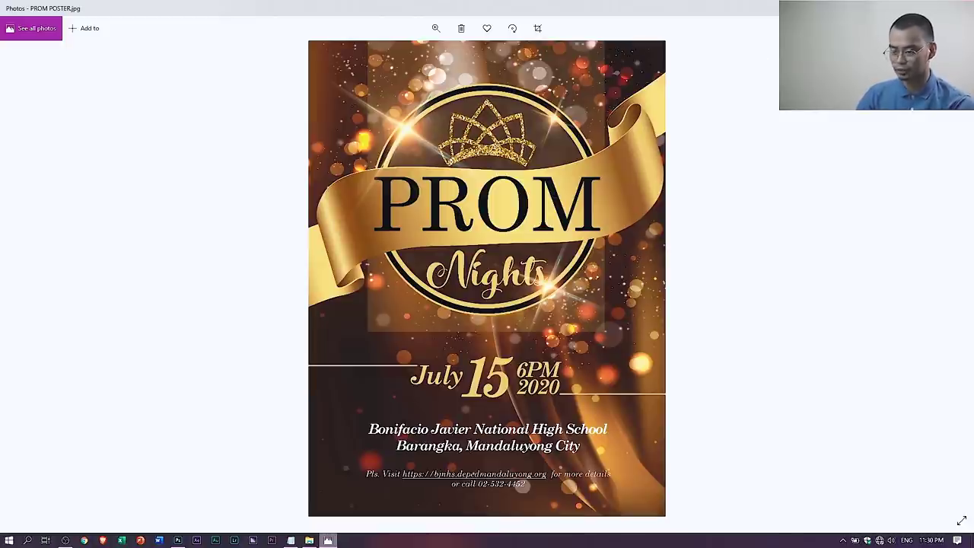
key(alt+F4)
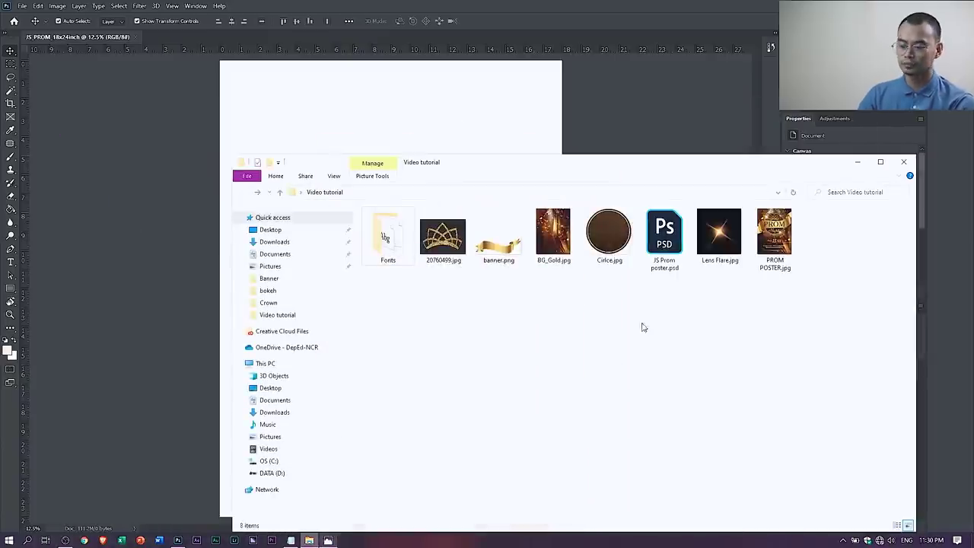
Place BG_Gold.jpg onto the canvas as a full-size bokeh background layer.
drag(620, 165, 679, 242)
drag(588, 240, 384, 162)
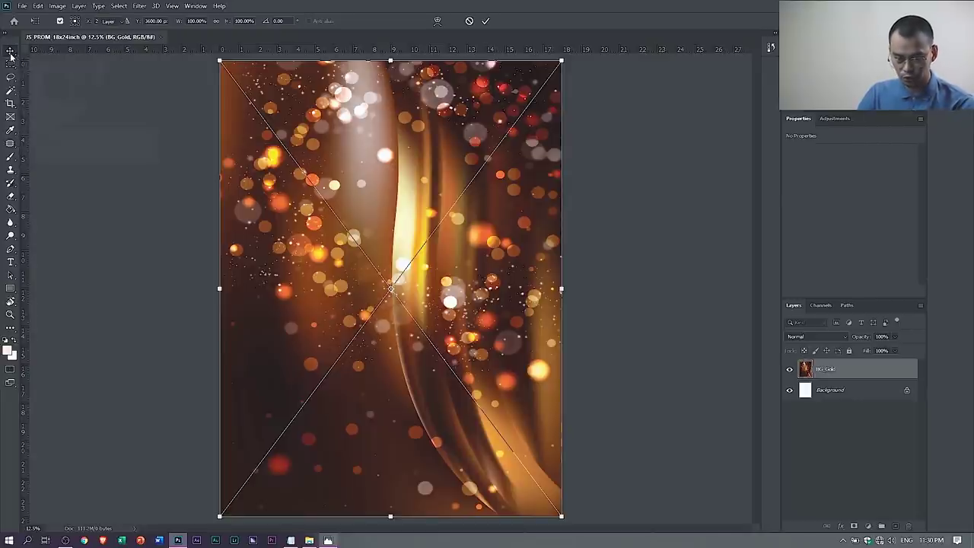
key(v)
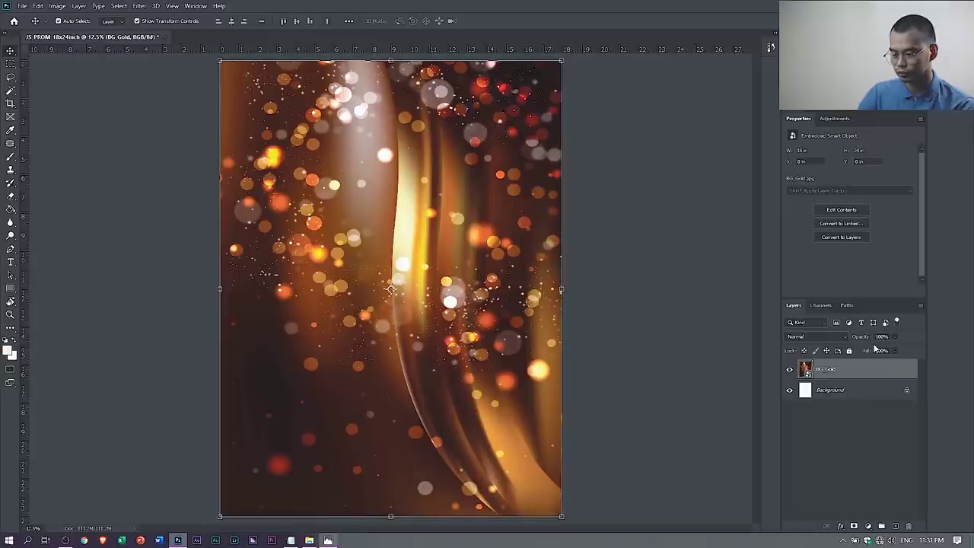
Place Circle.jpg on the poster and move it up toward the top.
click(311, 541)
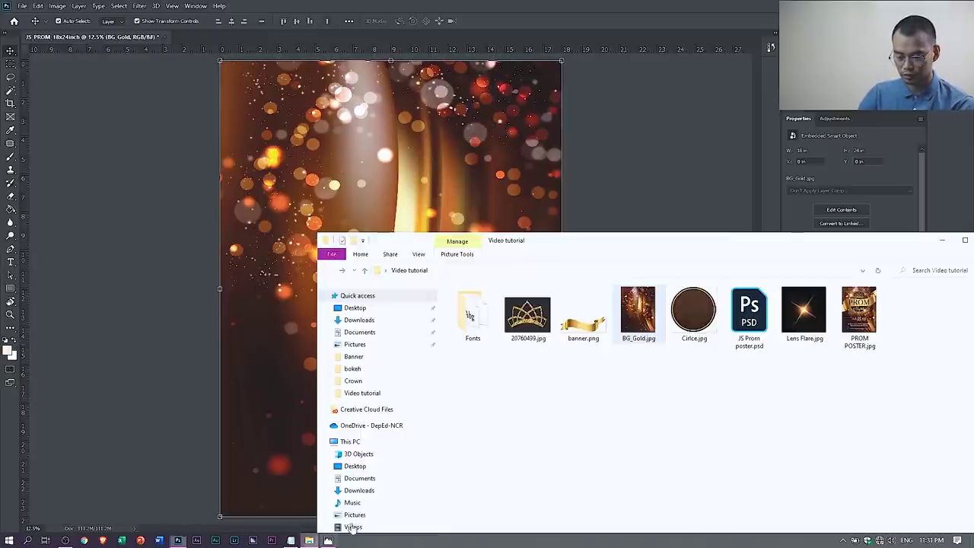
drag(694, 313, 371, 214)
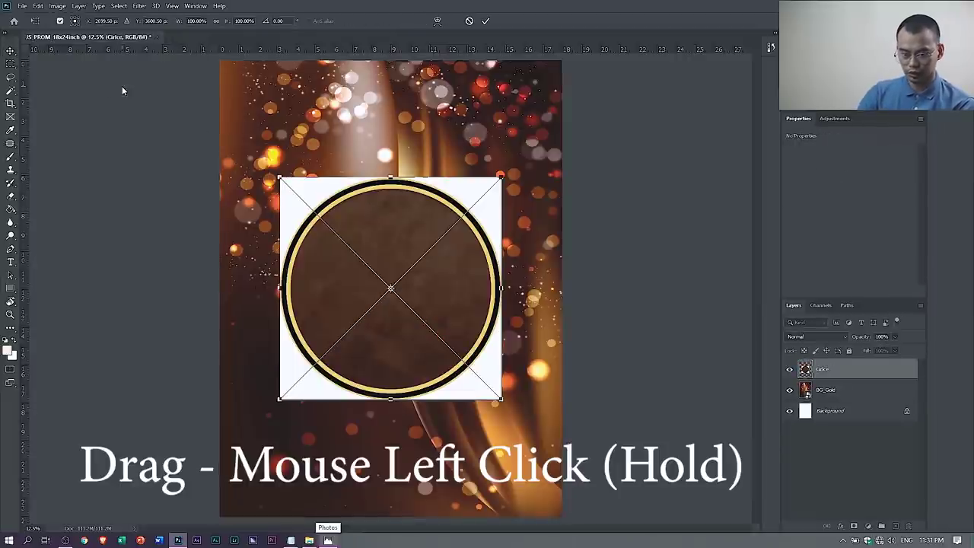
click(9, 50)
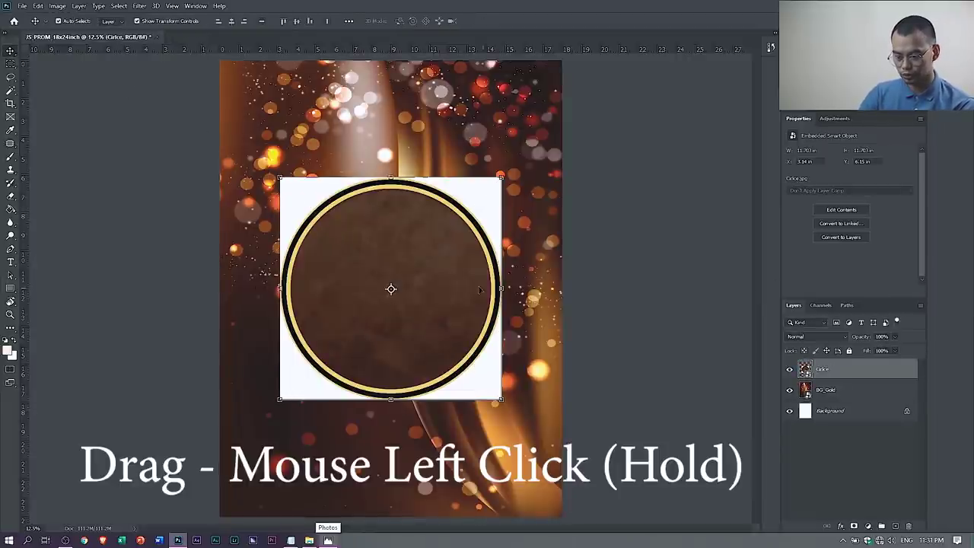
drag(454, 286, 455, 206)
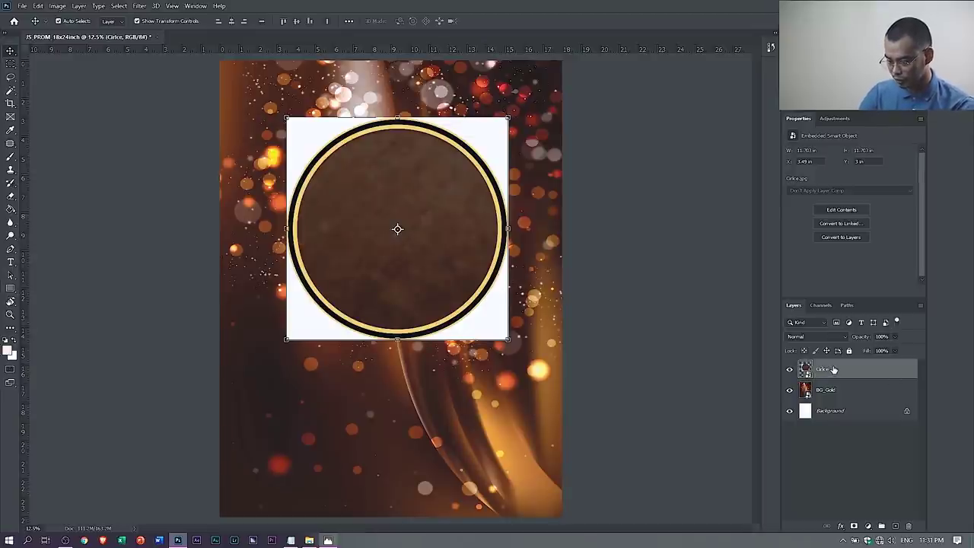
Rasterize the Circle layer, delete its white surround with the Magic Wand, and nudge it into position.
right_click(834, 369)
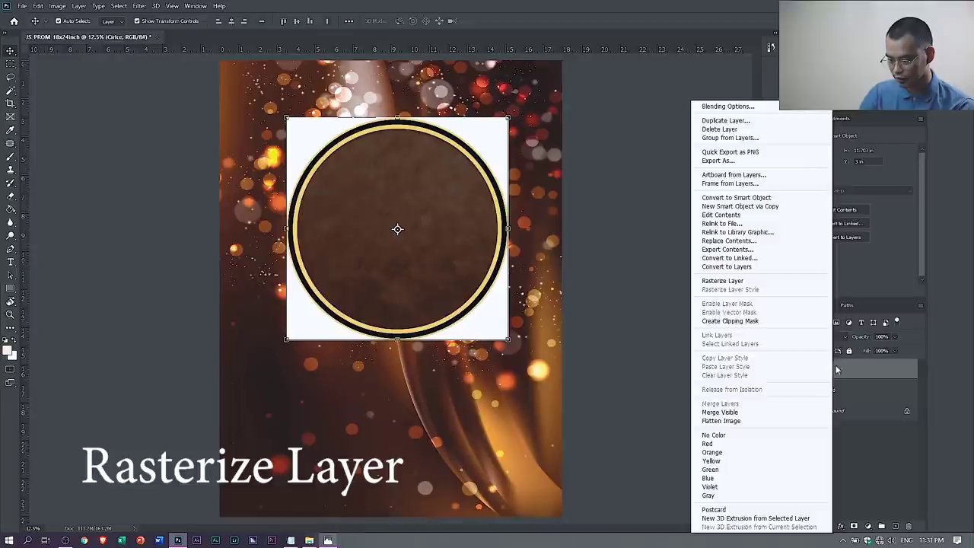
right_click(842, 374)
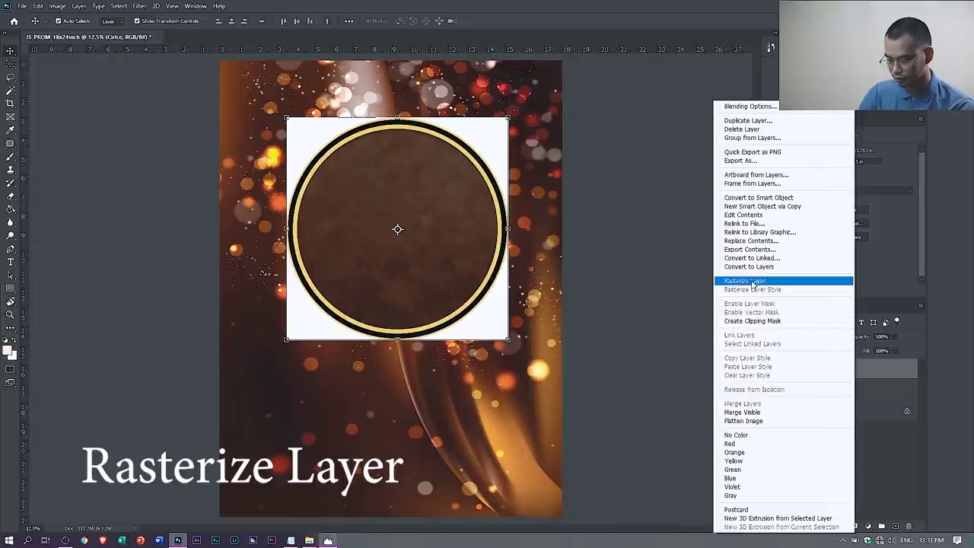
click(752, 282)
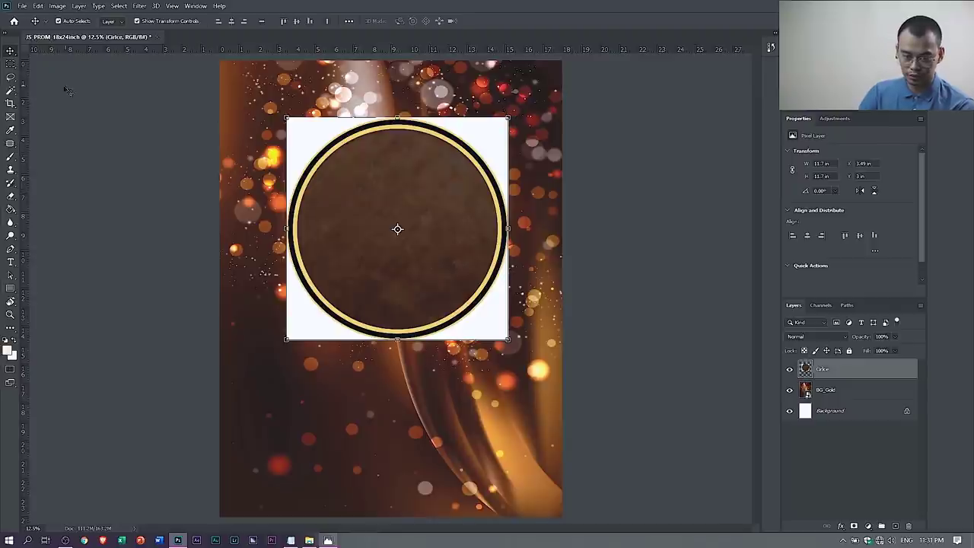
click(10, 90)
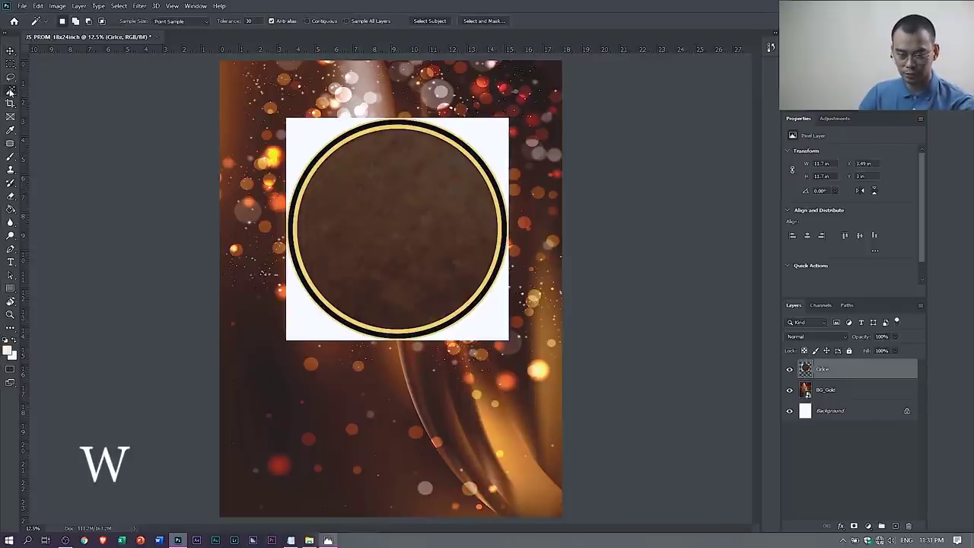
click(301, 133)
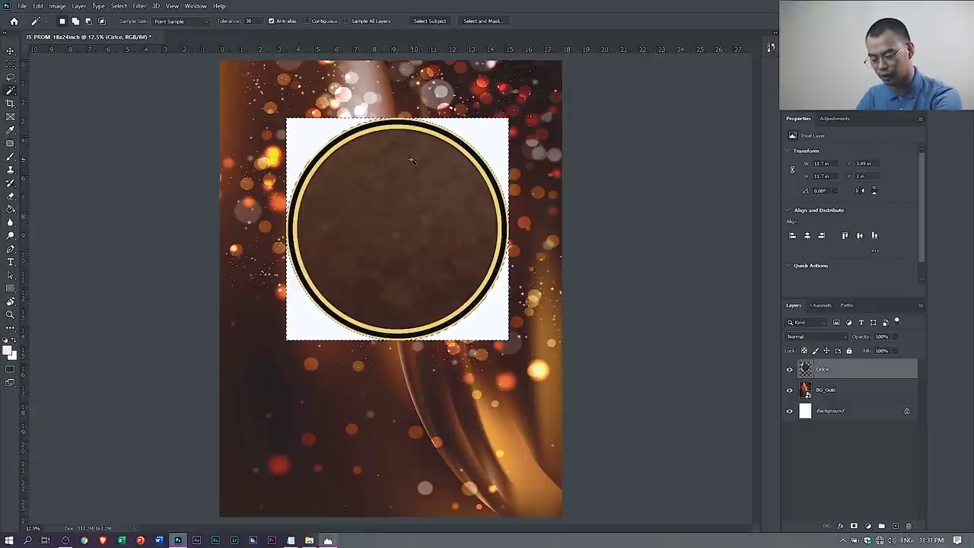
key(Delete)
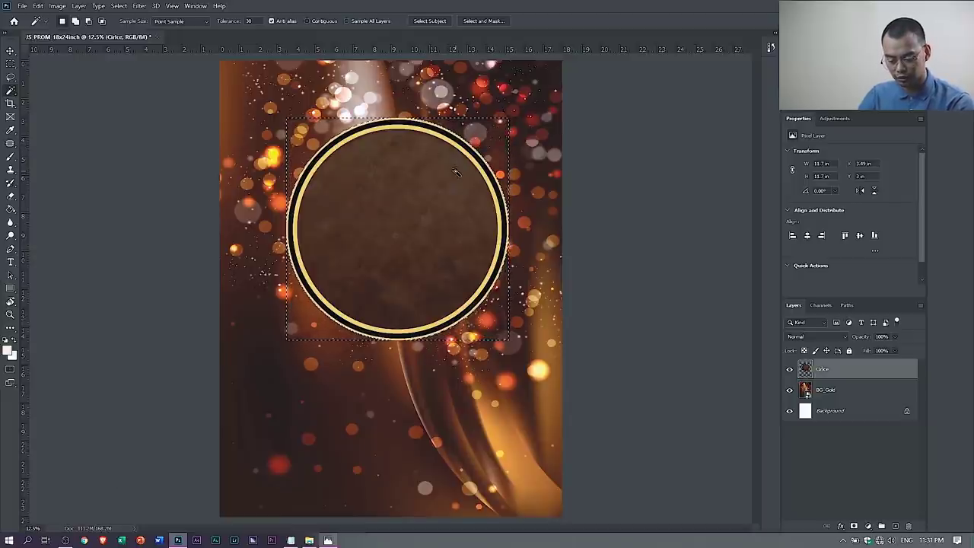
key(ctrl+d)
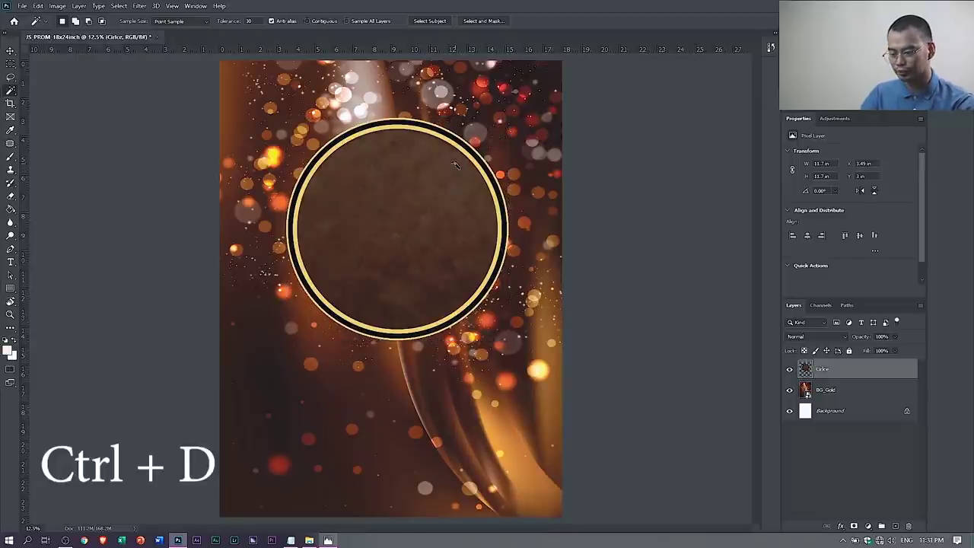
key(v)
mouse_move(446, 170)
mouse_down()
mouse_move(449, 197)
mouse_move(449, 187)
mouse_up()
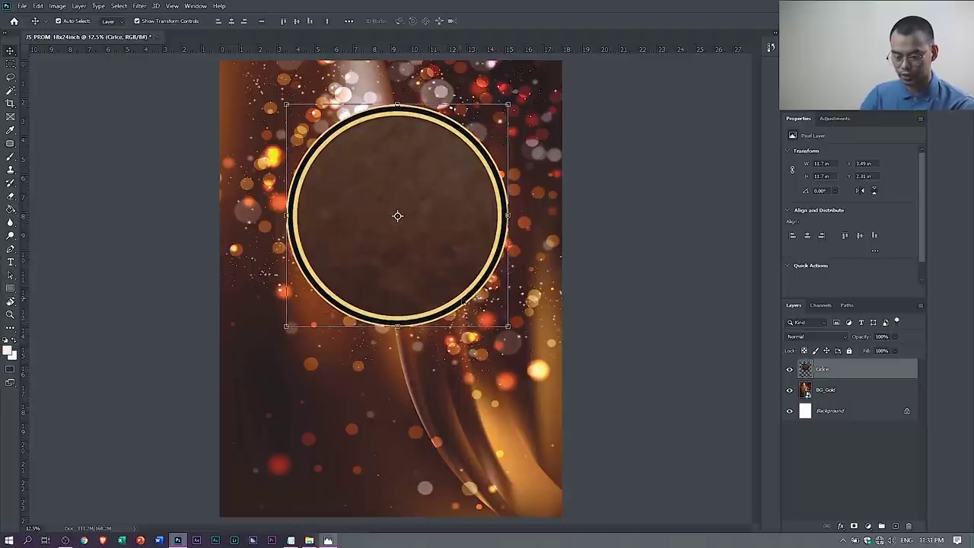
Place banner.png from the asset folder over the circle, then compare against the finished poster reference.
click(309, 541)
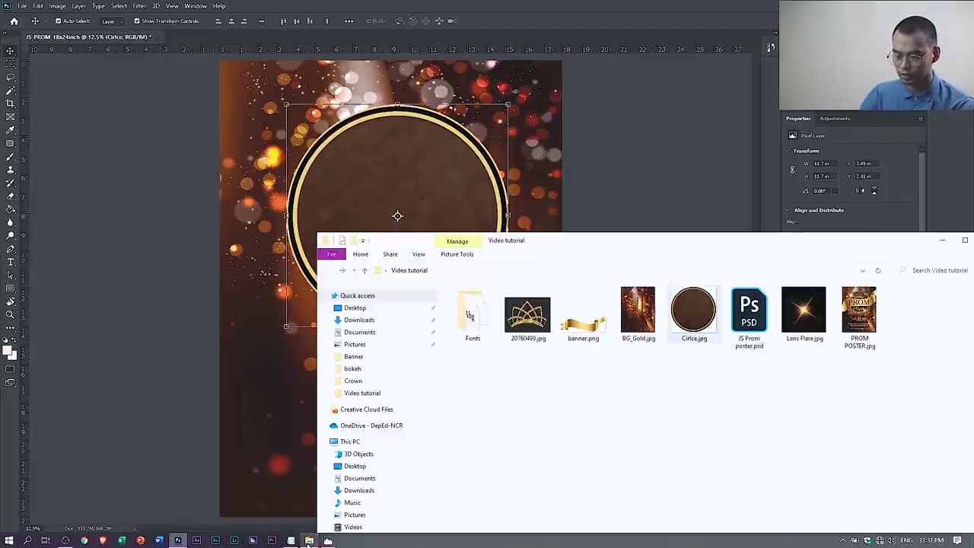
drag(659, 240, 746, 258)
drag(680, 352, 452, 201)
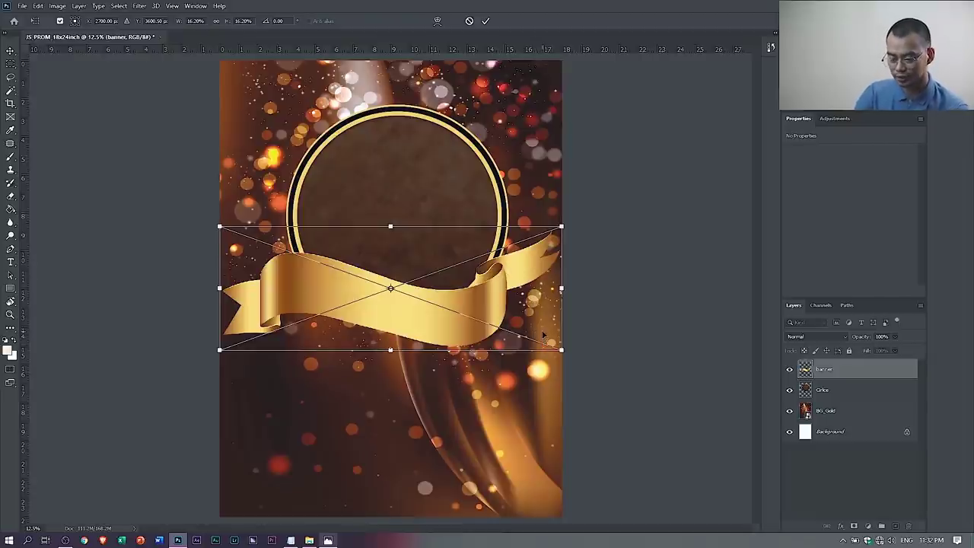
click(328, 540)
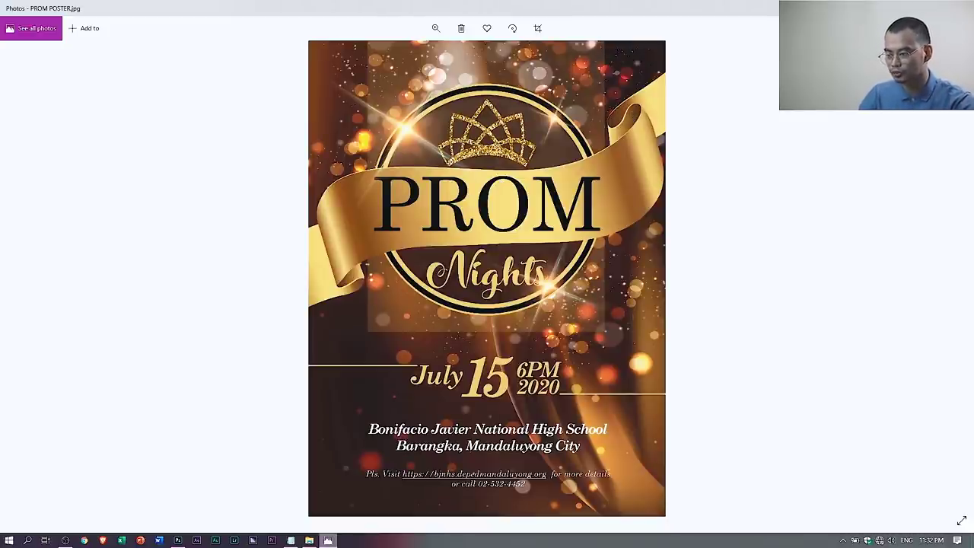
key(alt+Tab)
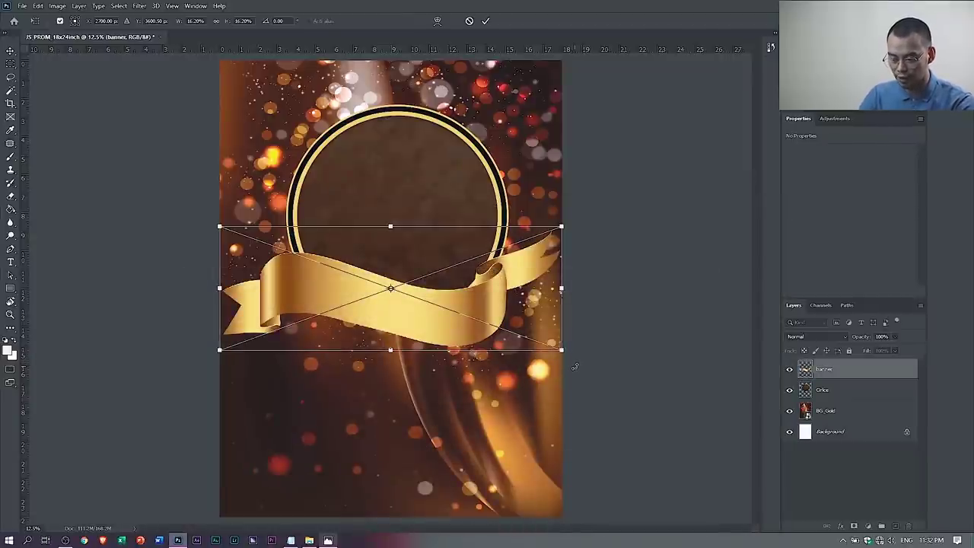
Tilt the banner about -7°, enlarge it, and center it across the circle's middle, then commit.
drag(575, 367, 606, 321)
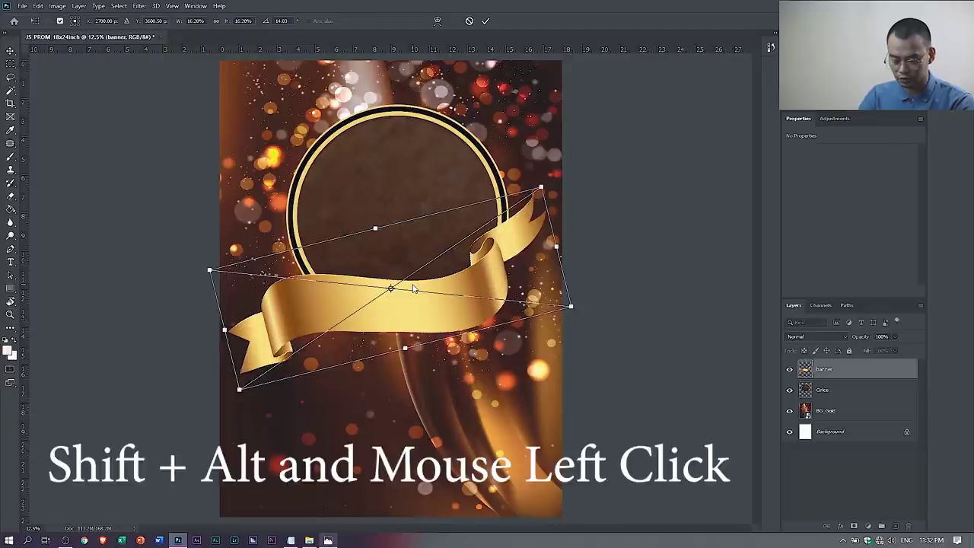
drag(541, 186, 596, 164)
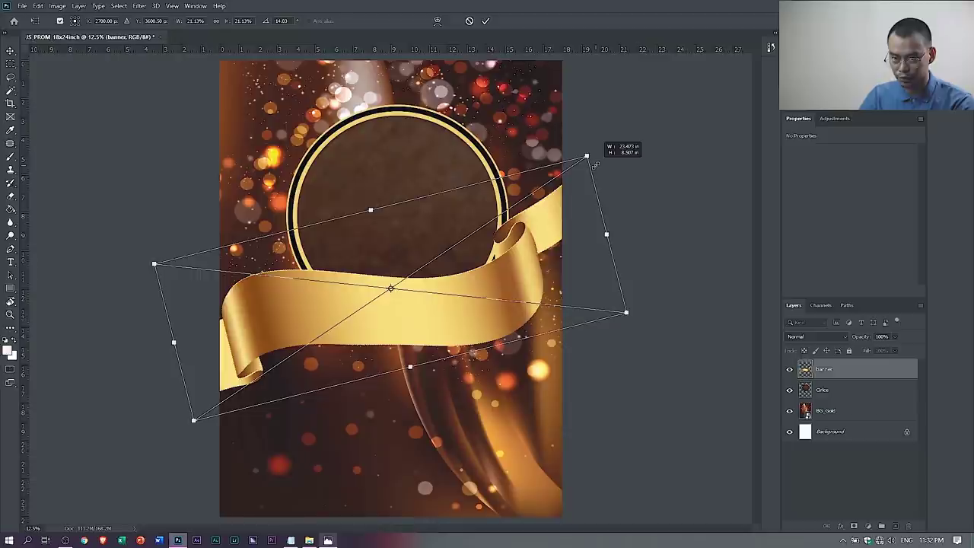
drag(597, 165, 602, 162)
drag(431, 329, 449, 254)
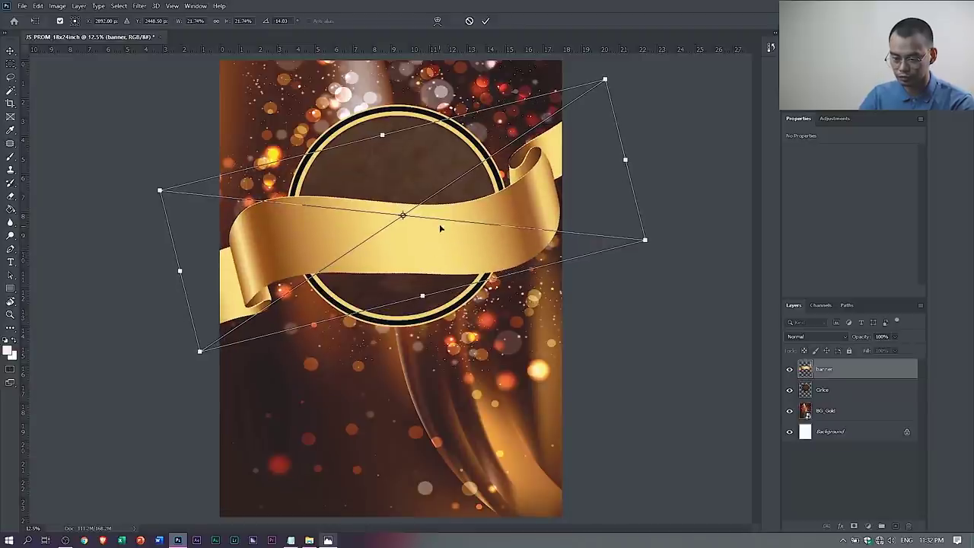
drag(199, 352, 195, 352)
drag(480, 245, 477, 247)
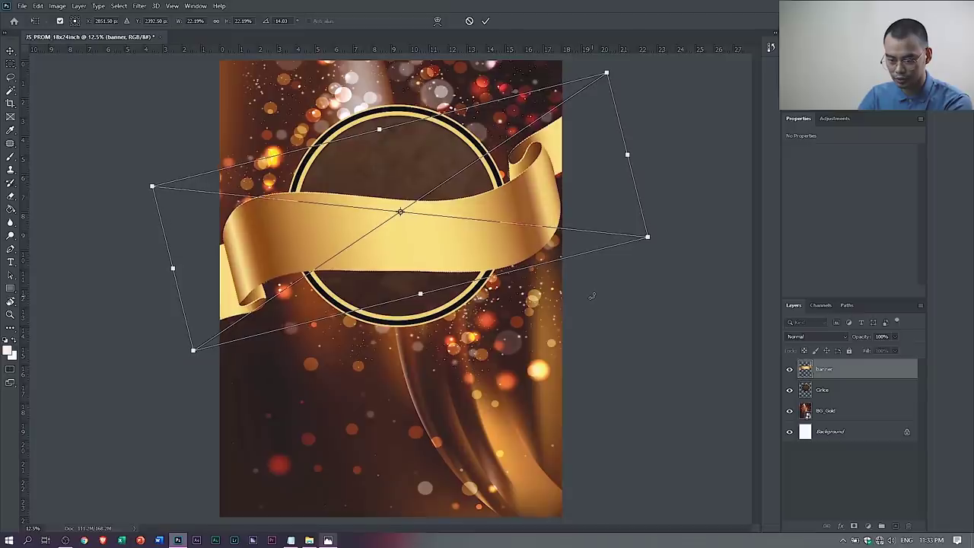
drag(587, 305, 592, 296)
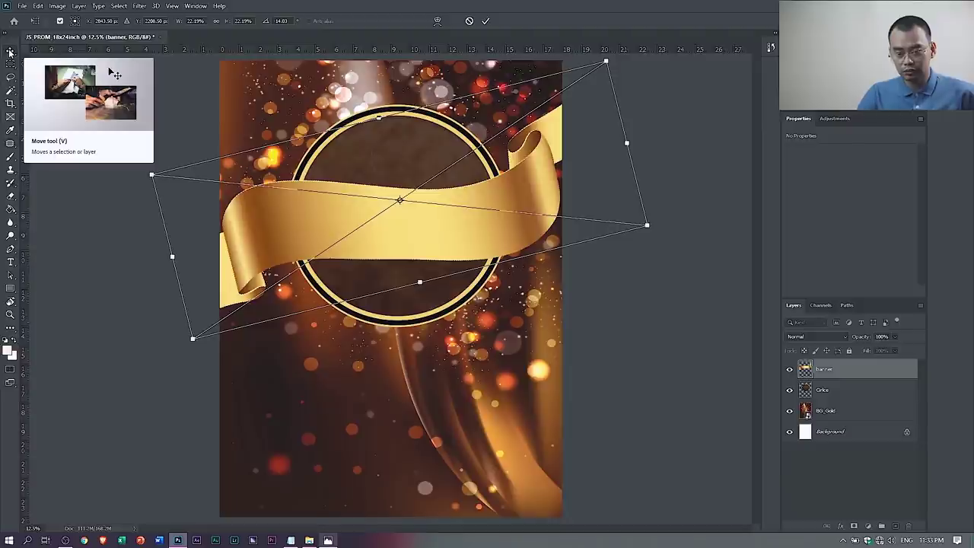
key(v)
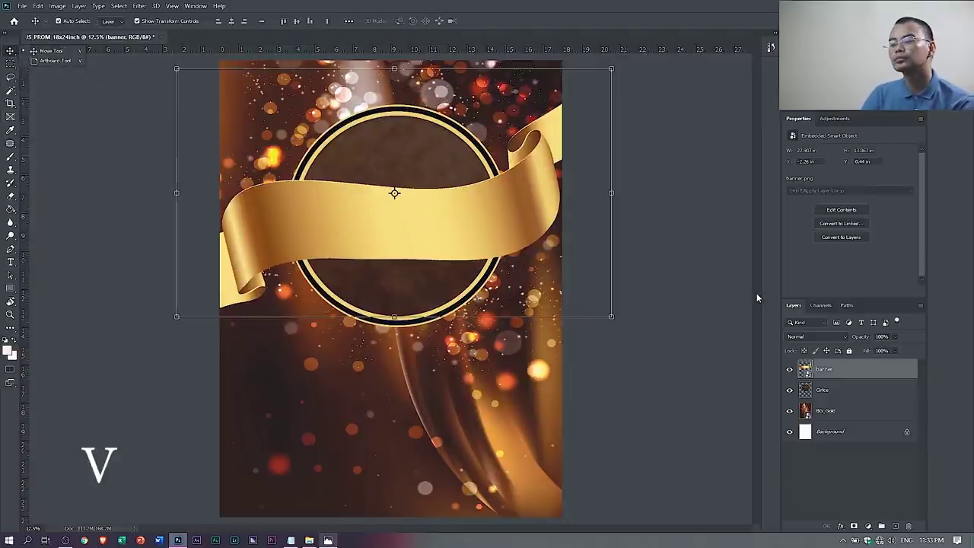
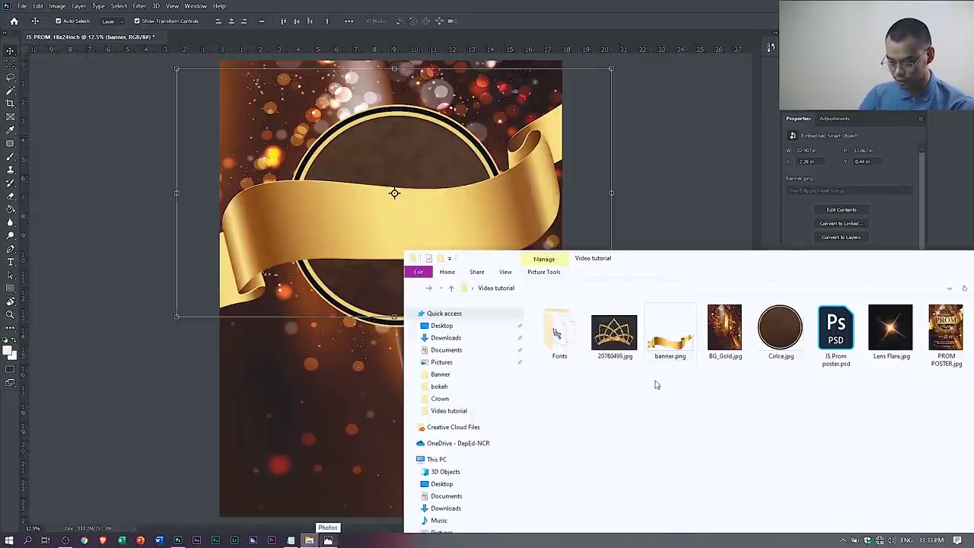
Place the 20760499.jpg crown image and move it up to the top of the emblem circle.
drag(625, 341, 393, 221)
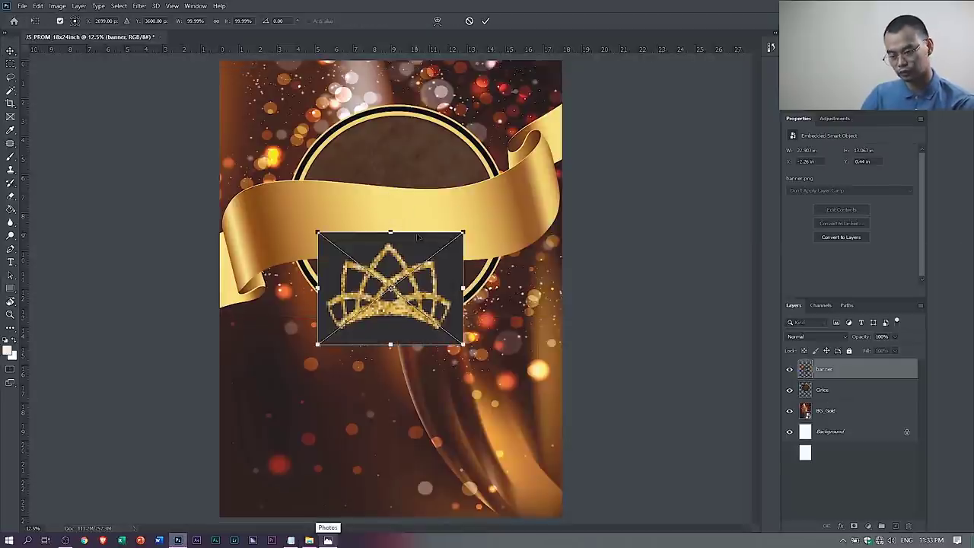
click(10, 51)
drag(423, 335, 431, 189)
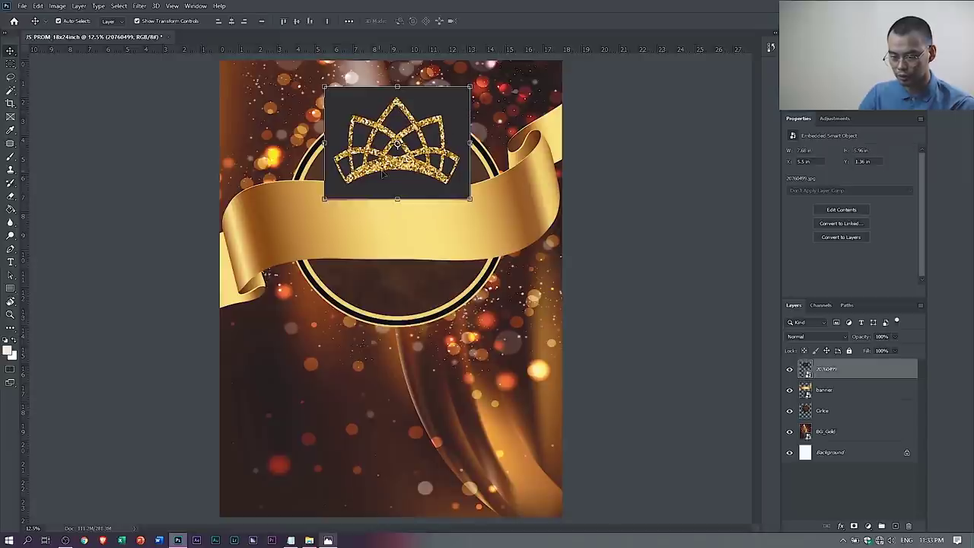
right_click(850, 371)
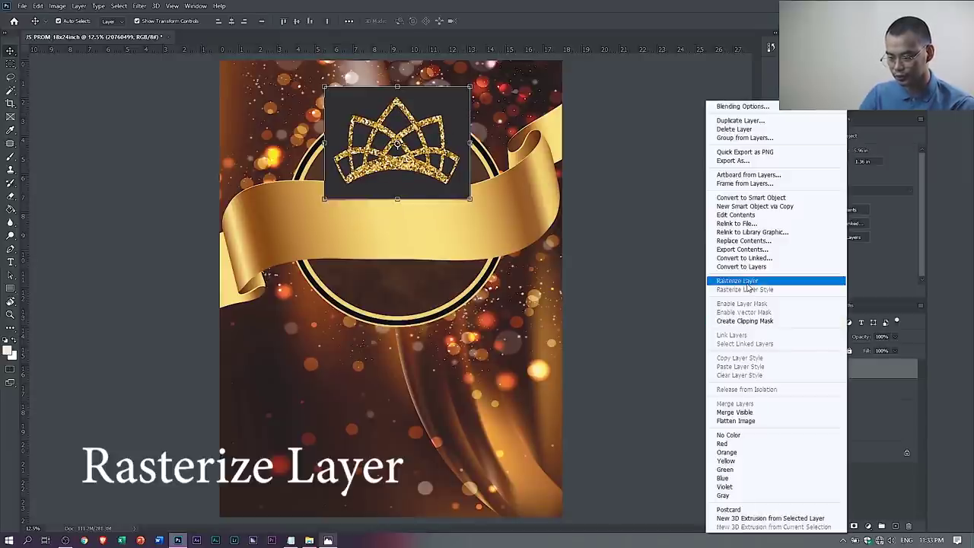
Rasterize the crown layer, then delete its dark background using the Magic Wand selection.
click(748, 282)
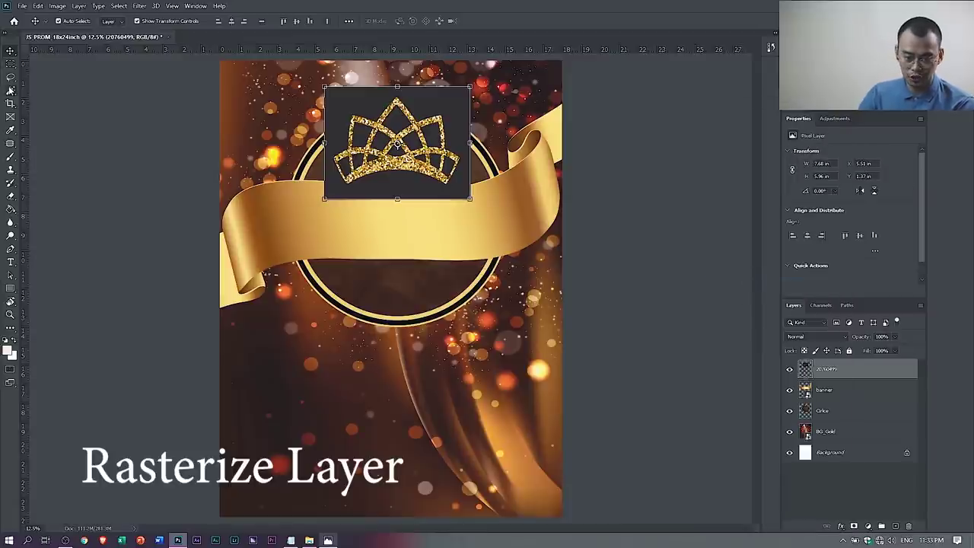
click(11, 91)
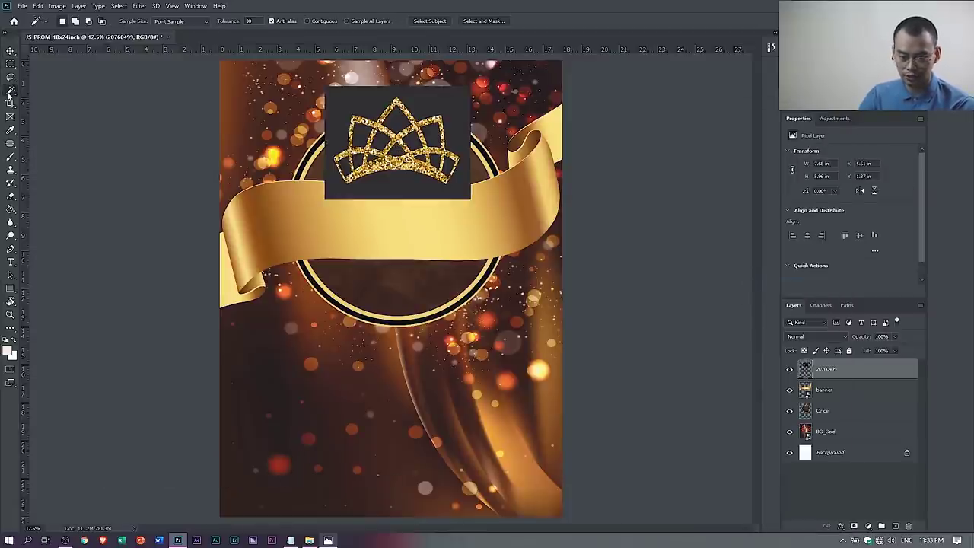
key(w)
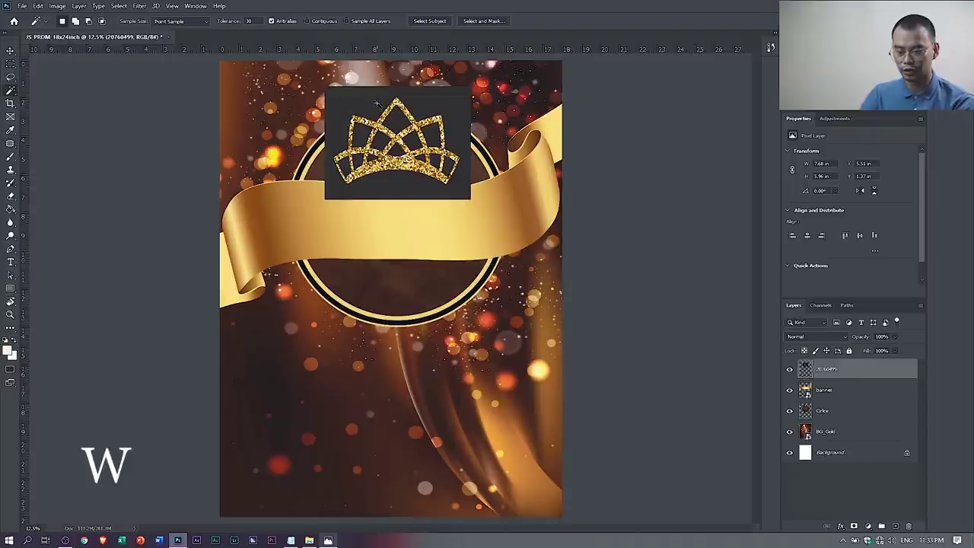
click(361, 104)
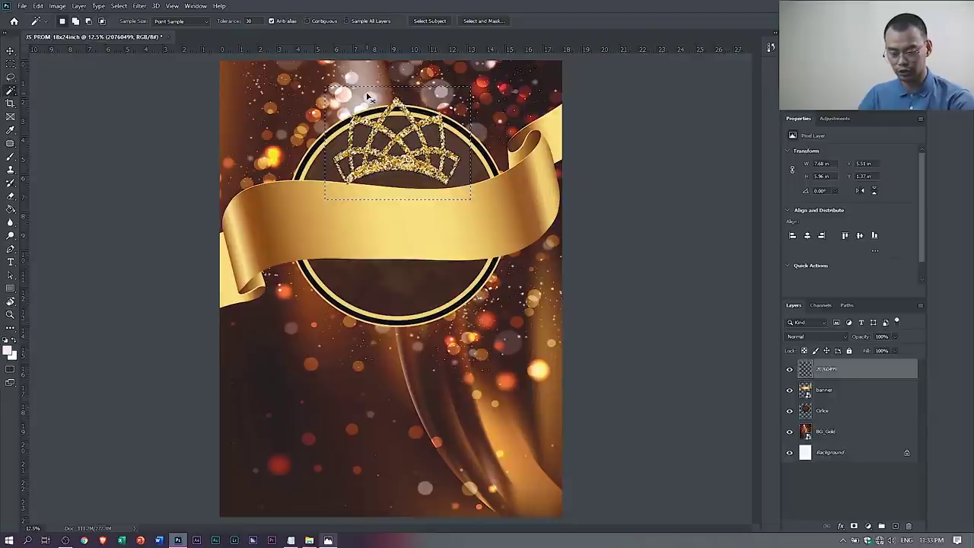
key(Delete)
key(ctrl+d)
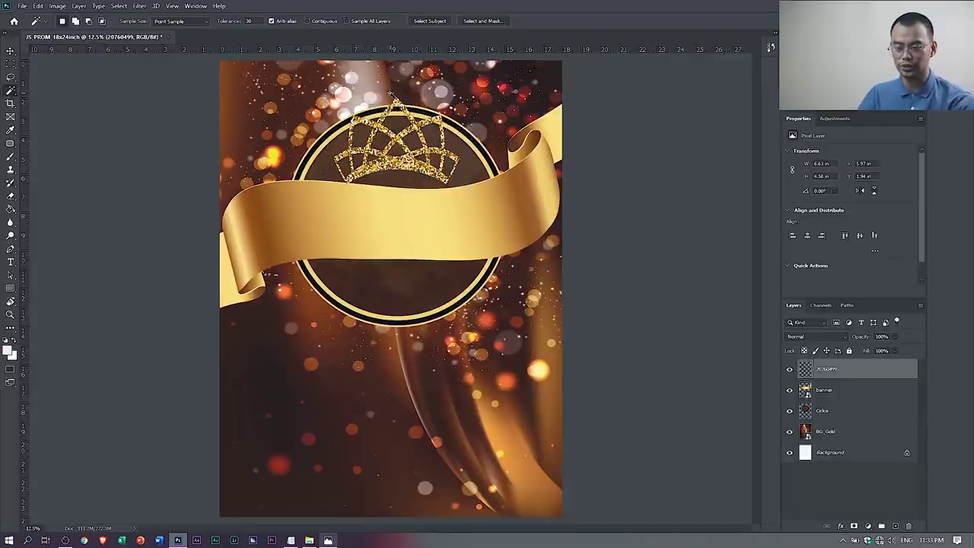
Scale the crown down with Free Transform and nudge it into place above the ribbon.
click(10, 50)
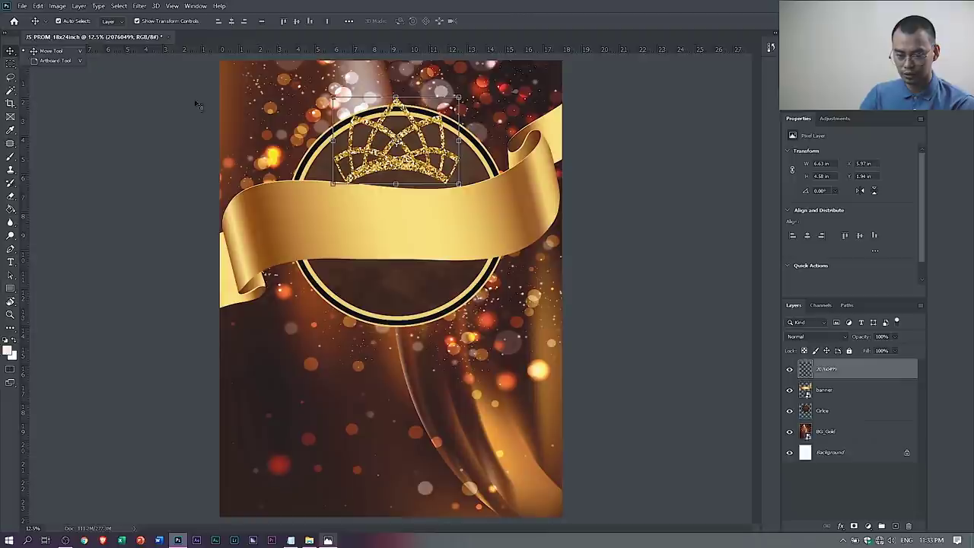
click(51, 55)
key(v)
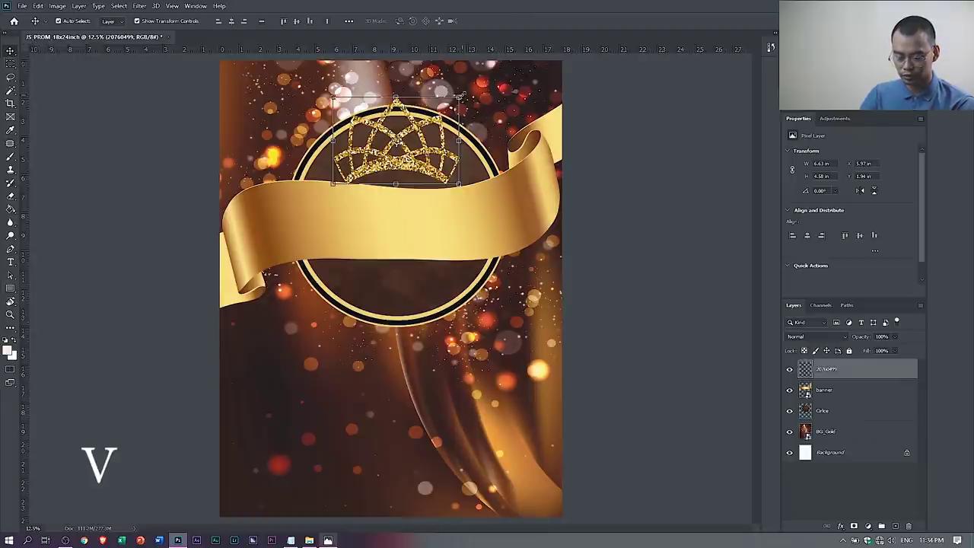
key(ctrl+t)
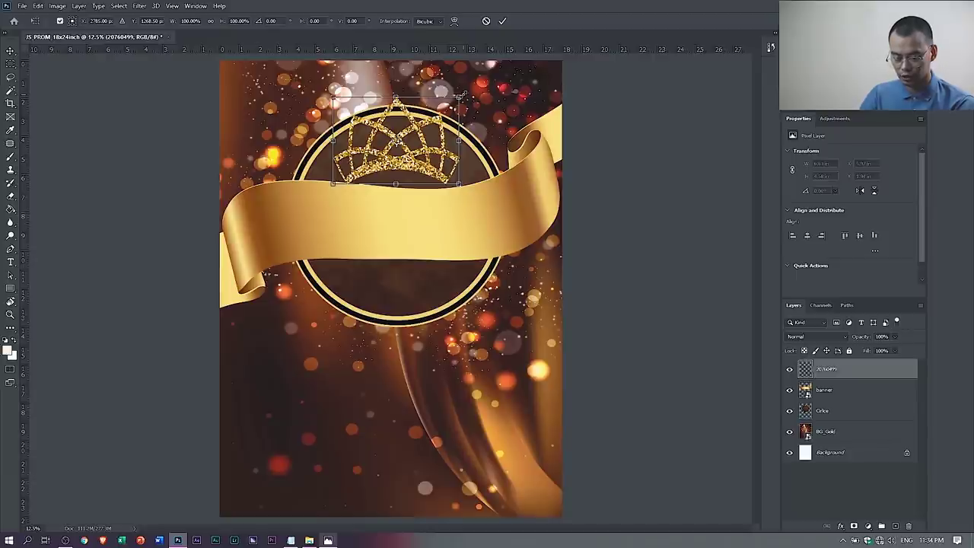
drag(462, 95, 417, 124)
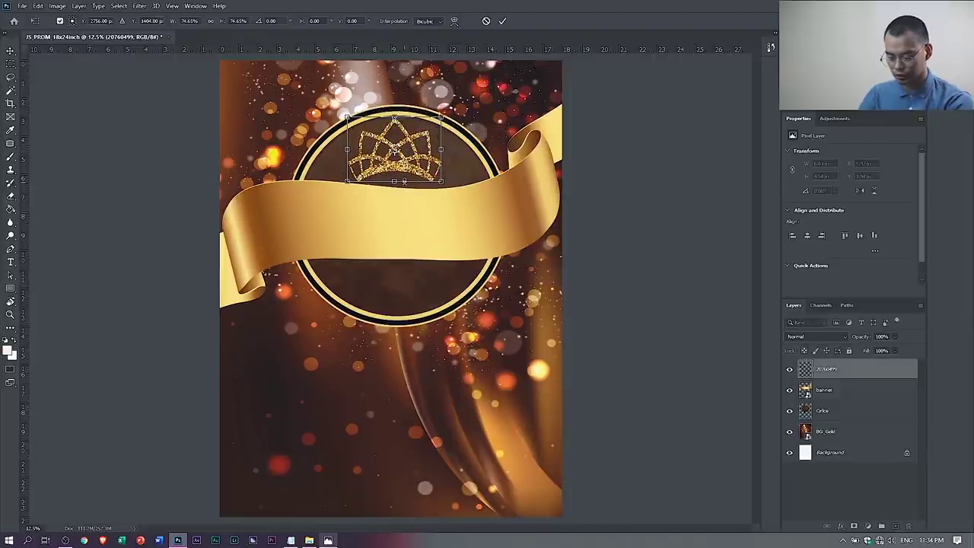
key(Right)
key(Right)
key(Right)
key(Up)
key(Left)
key(Down)
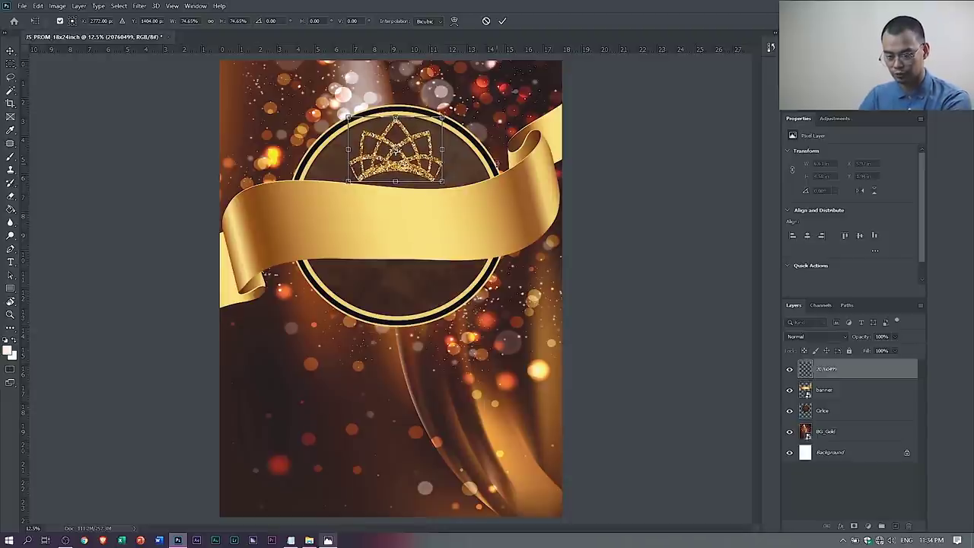
key(Return)
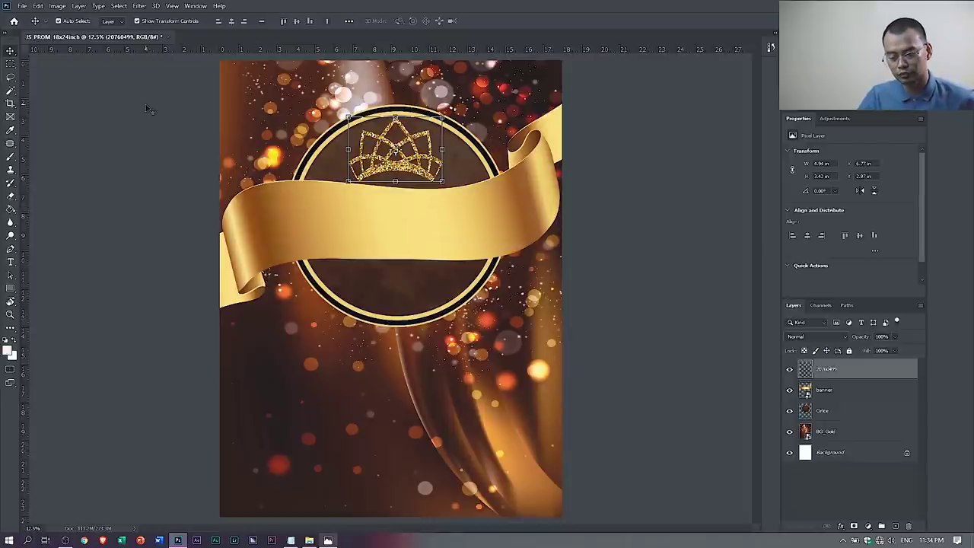
Toggle the crown's bounding box off and on, then return to the poster window.
key(ctrl+h)
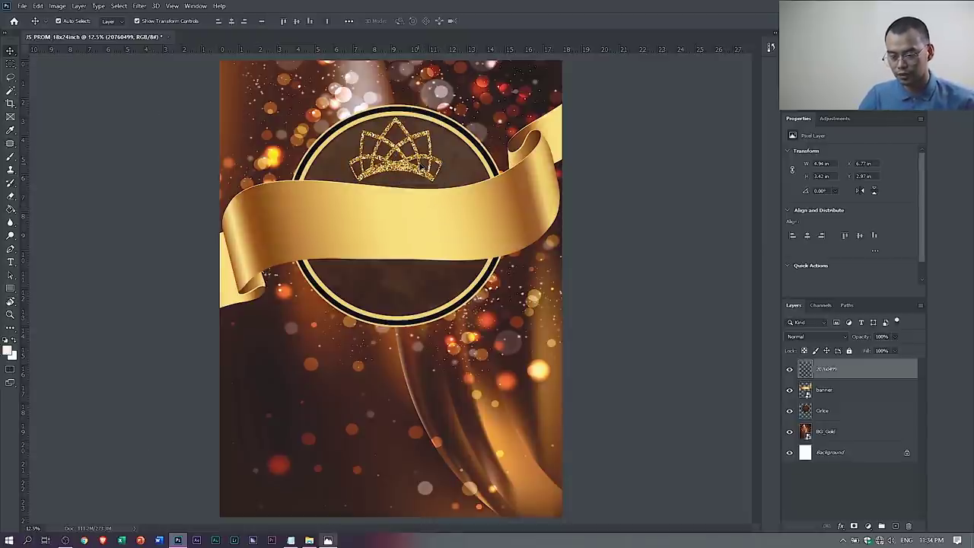
key(ctrl+t)
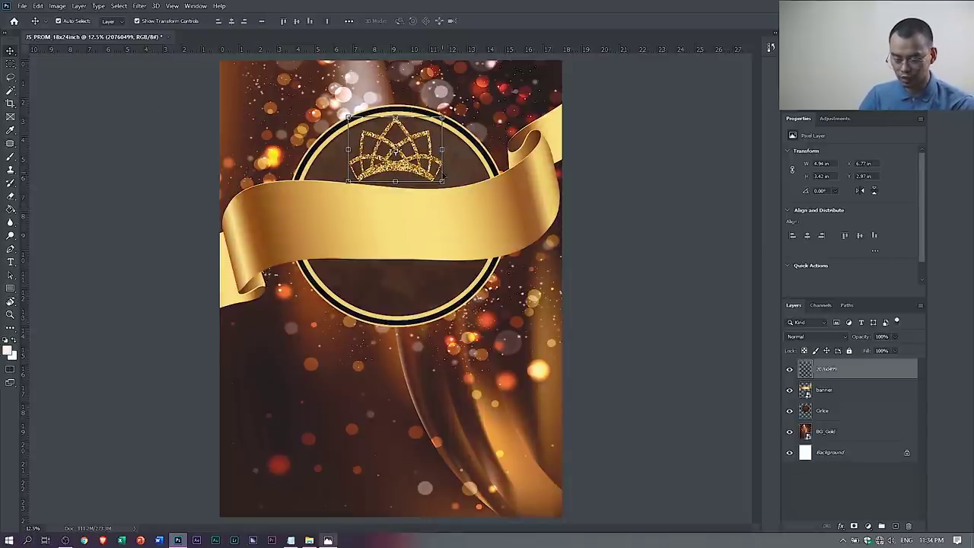
key(alt+Tab)
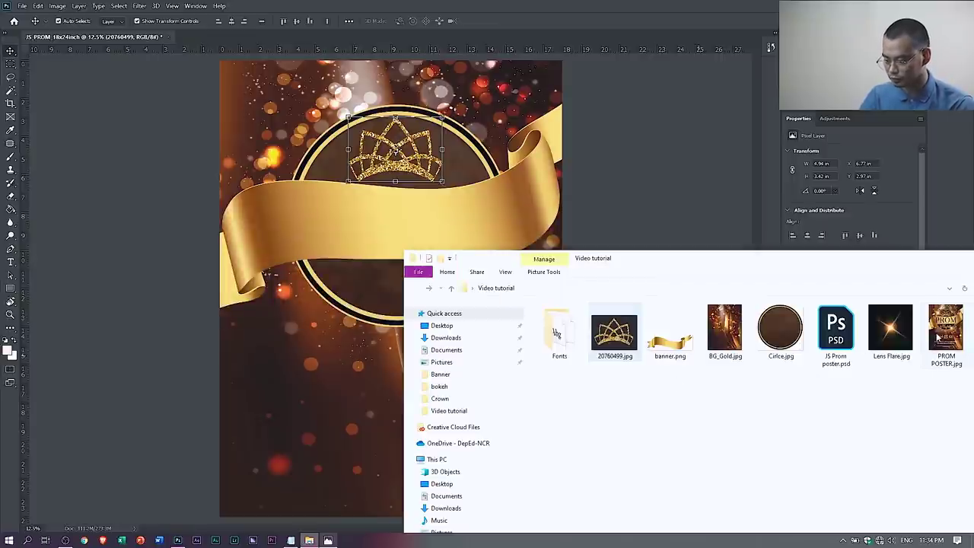
click(627, 165)
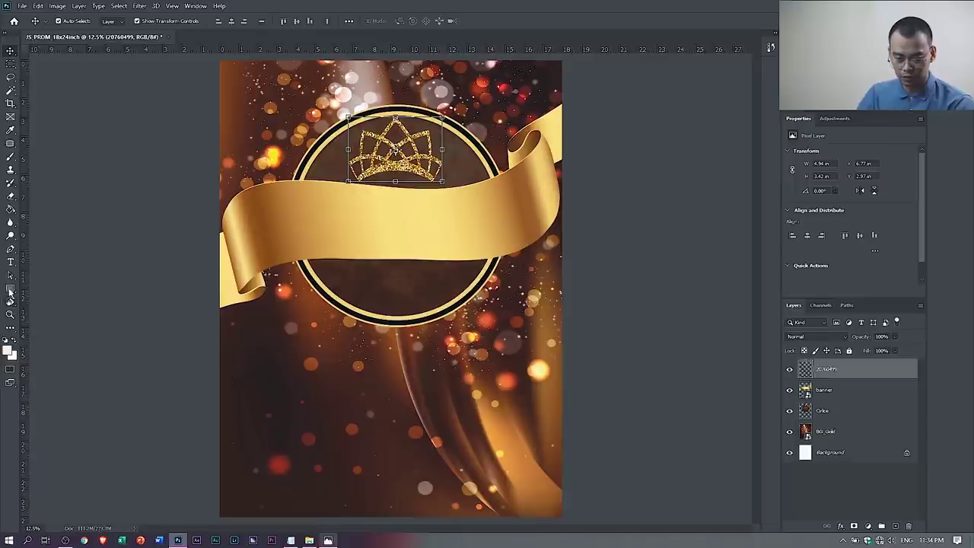
click(11, 263)
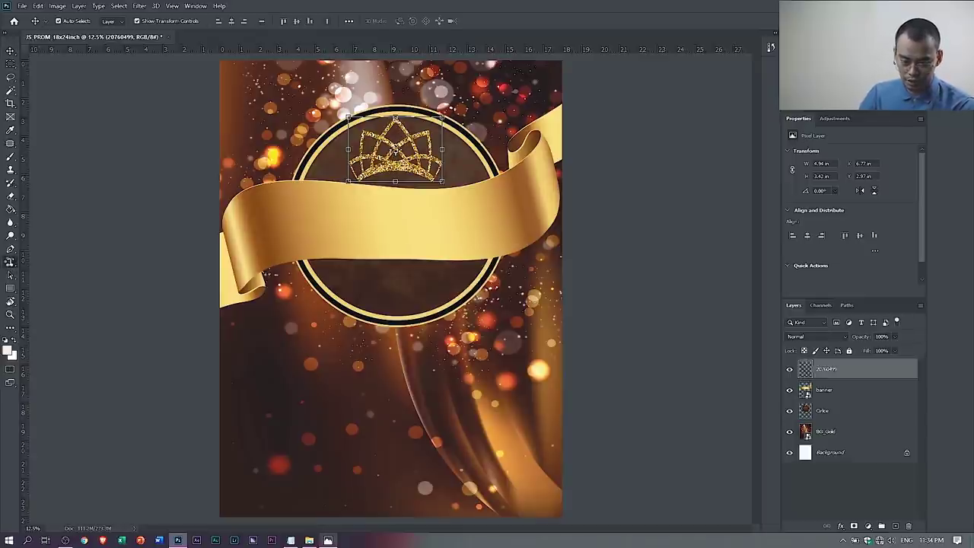
Add a new text layer reading 'PROM' below the circle and colour it black.
key(t)
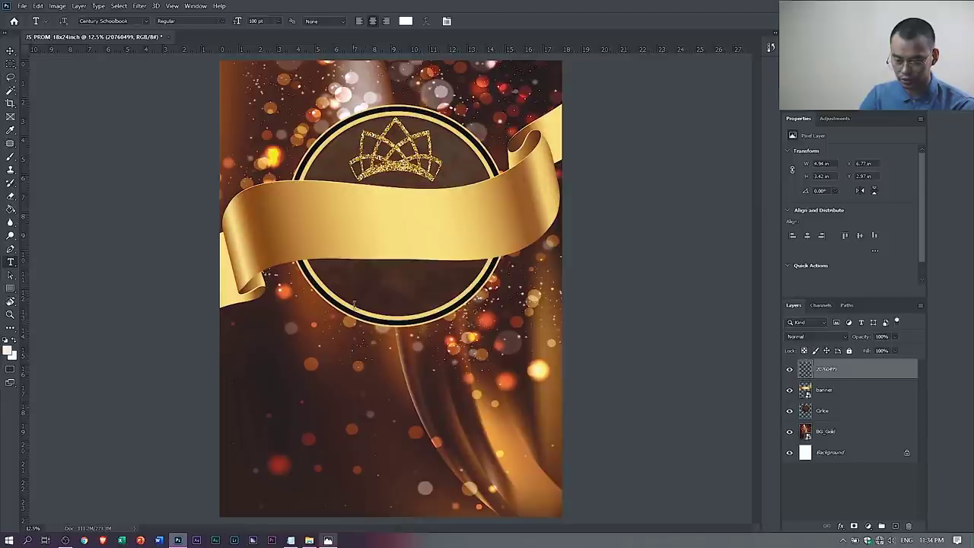
click(323, 387)
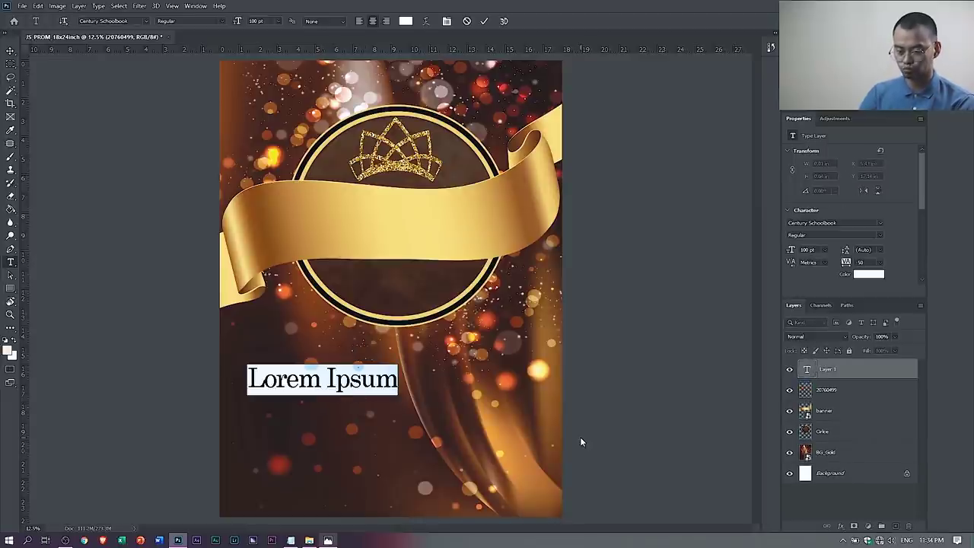
text(PROM)
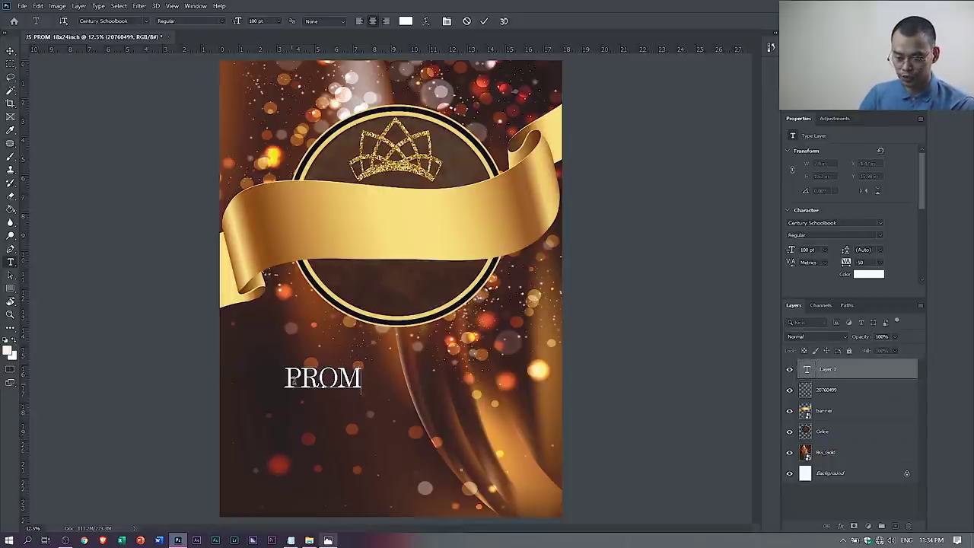
drag(286, 377, 392, 373)
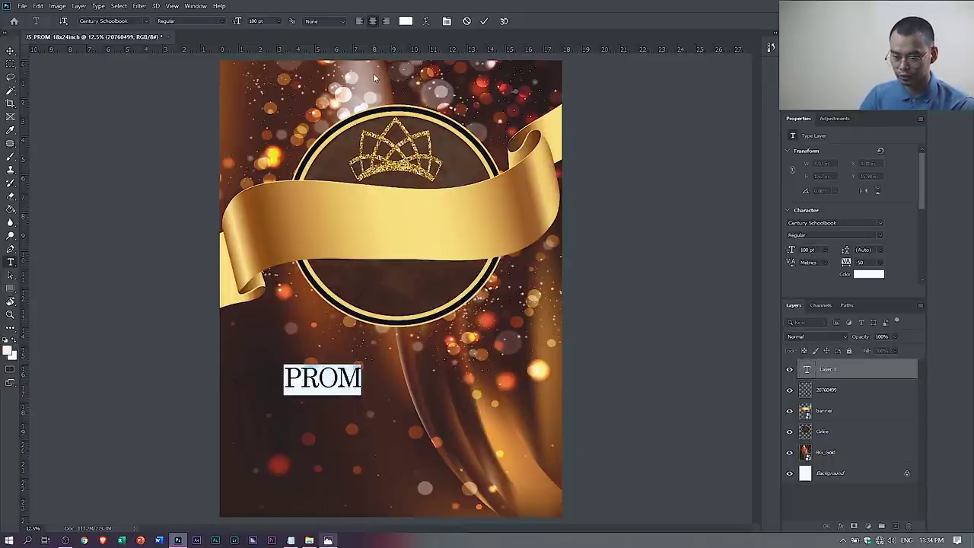
click(406, 21)
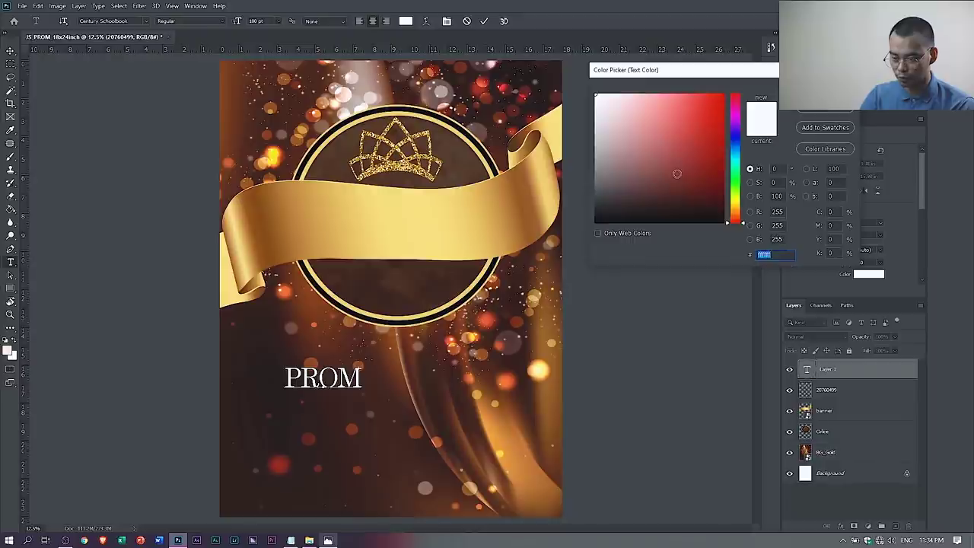
key(Return)
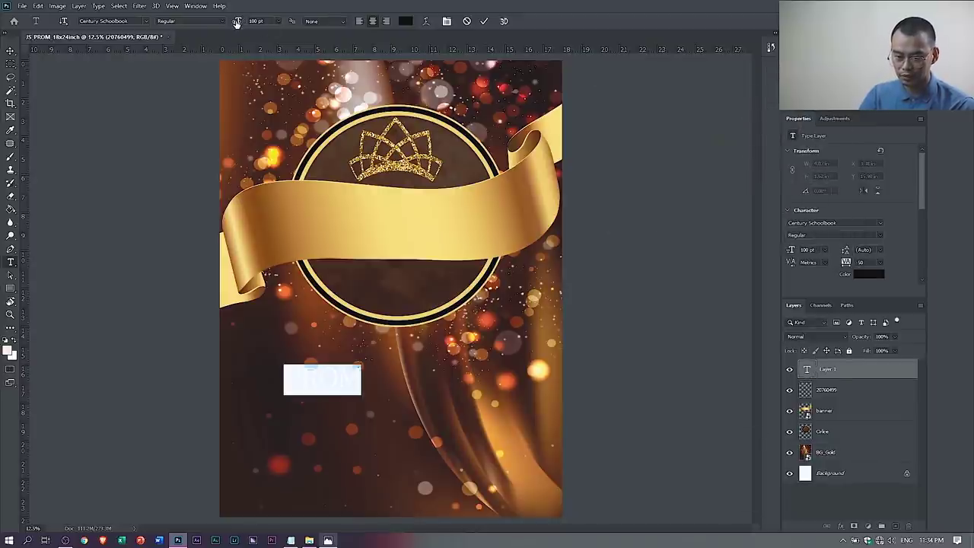
Set PROM to 200 pt and move it onto the gold ribbon.
drag(237, 23, 286, 26)
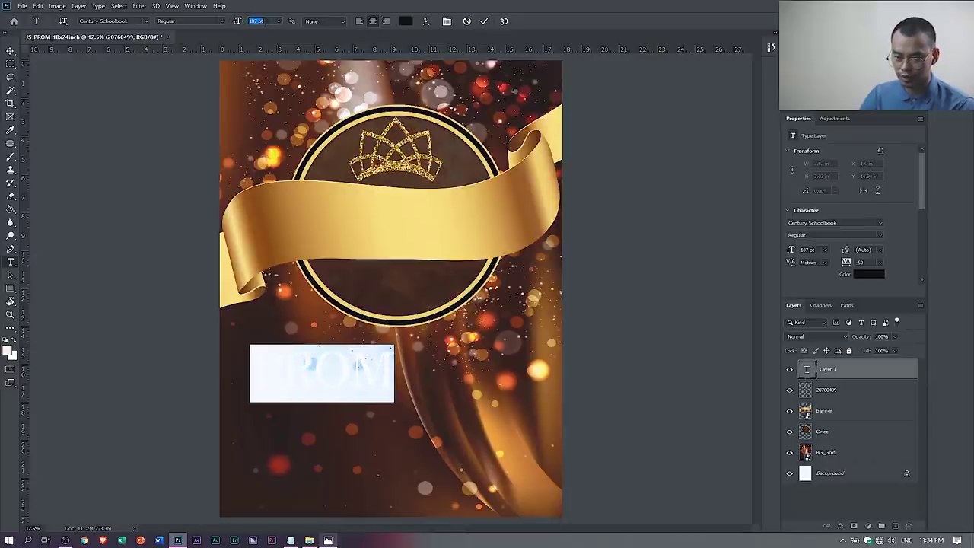
click(268, 22)
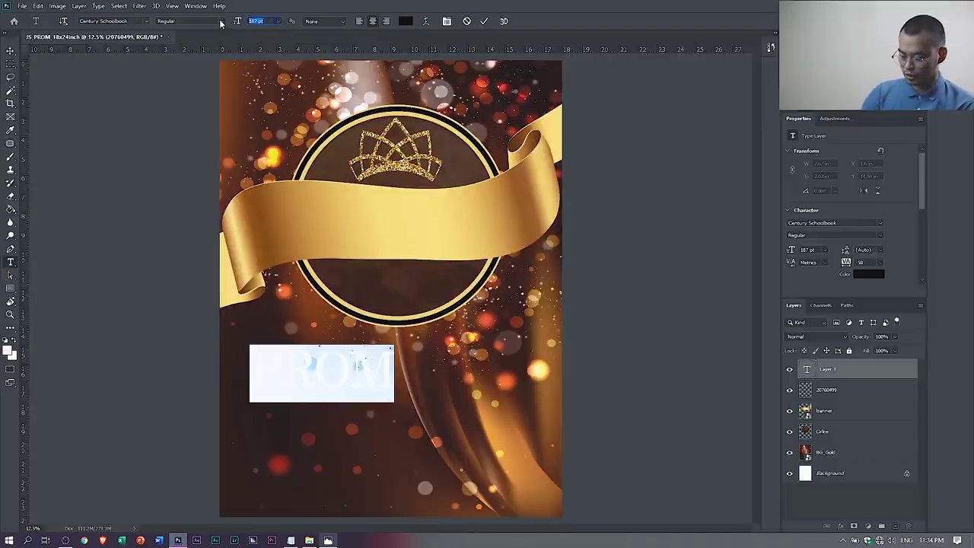
key(Return)
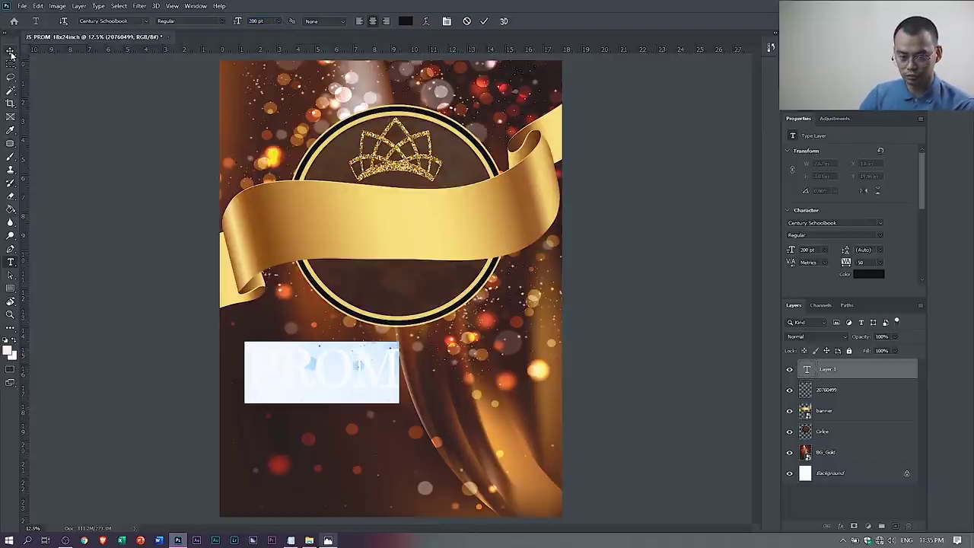
click(10, 51)
drag(378, 378, 442, 237)
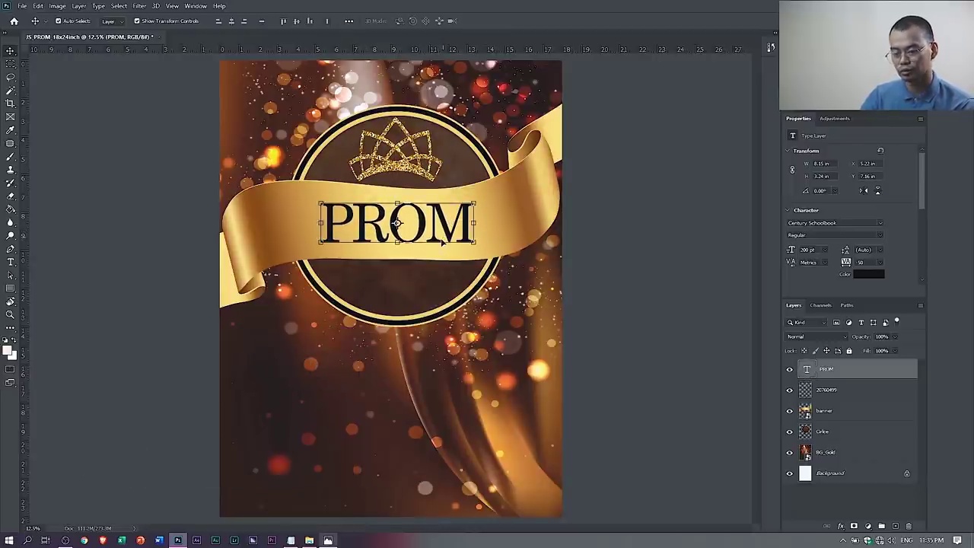
Increase PROM to 275 pt and centre it on the ribbon.
click(10, 261)
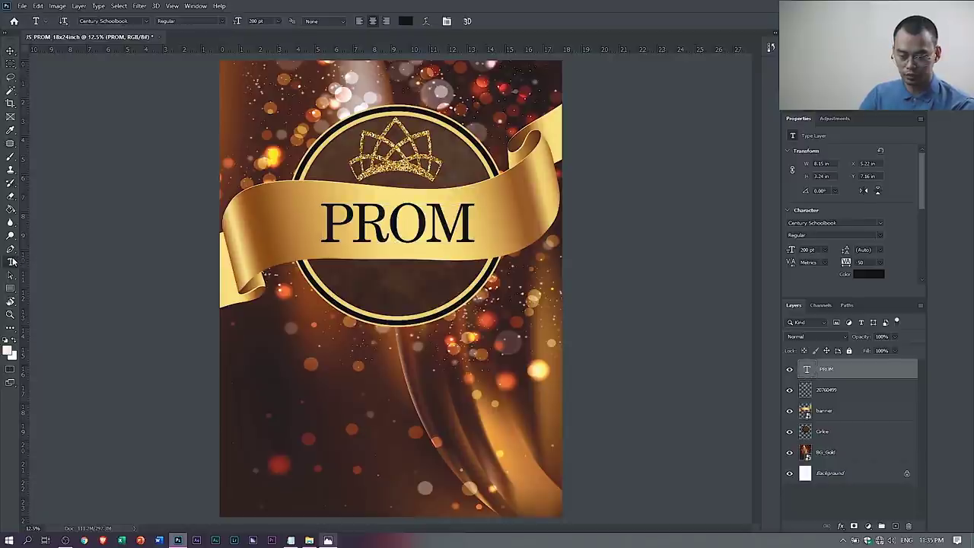
double_click(329, 214)
click(257, 21)
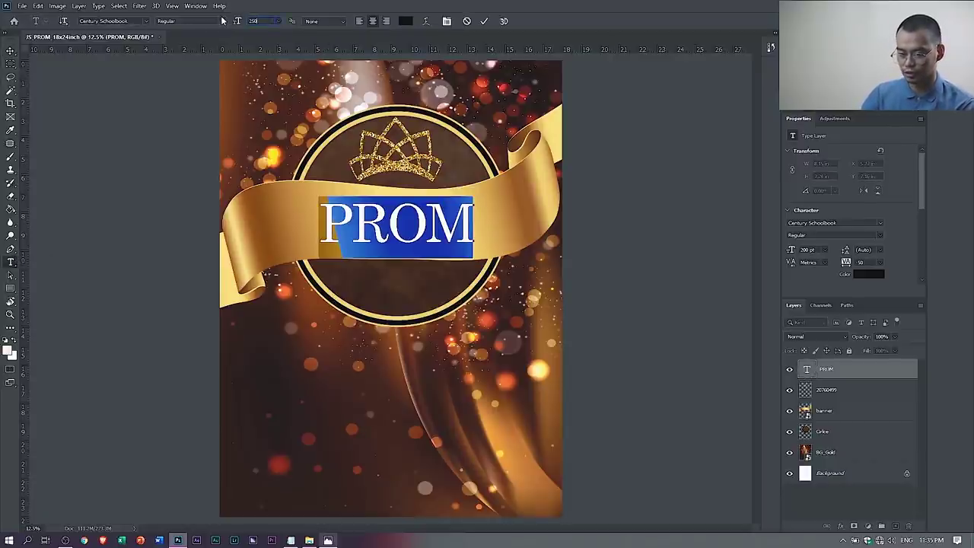
key(Return)
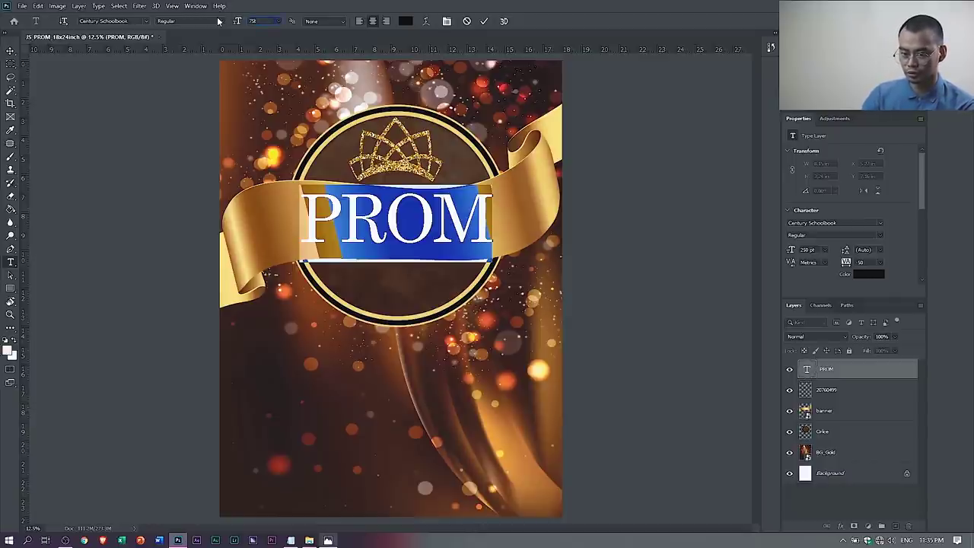
key(BackSpace)
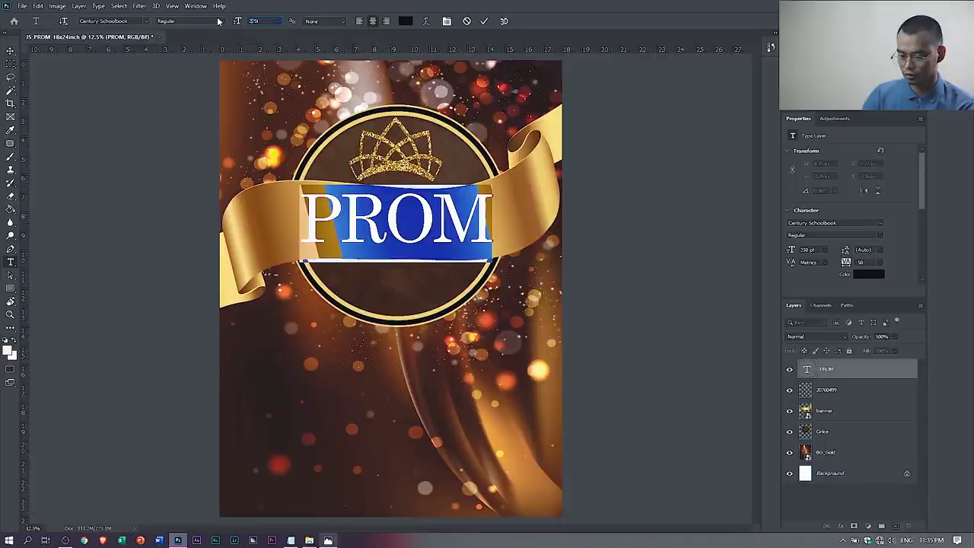
key(Return)
click(483, 210)
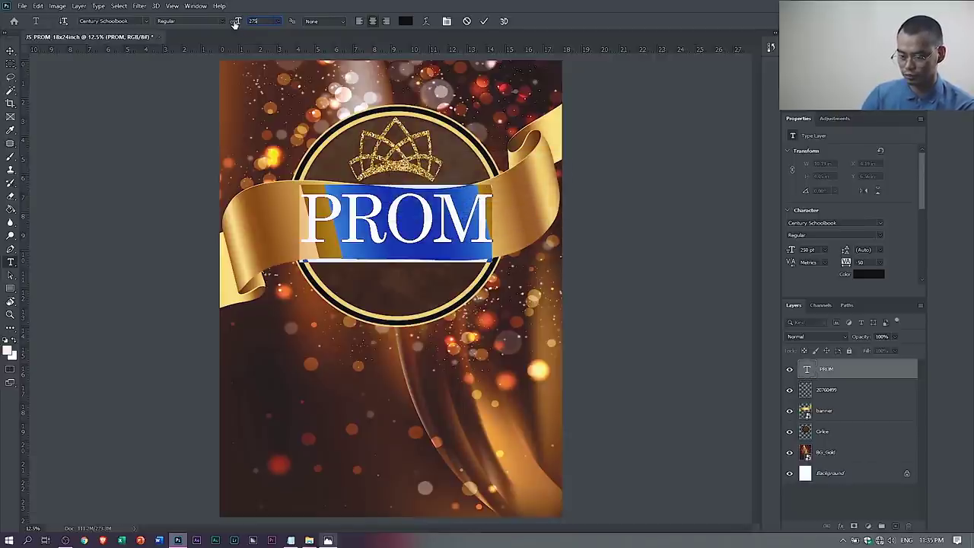
key(Return)
click(10, 50)
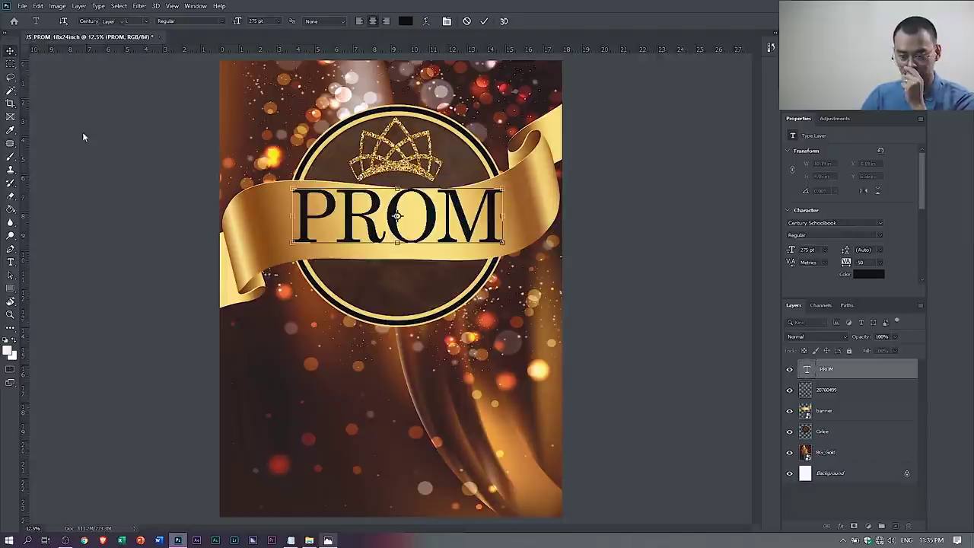
drag(479, 230, 483, 237)
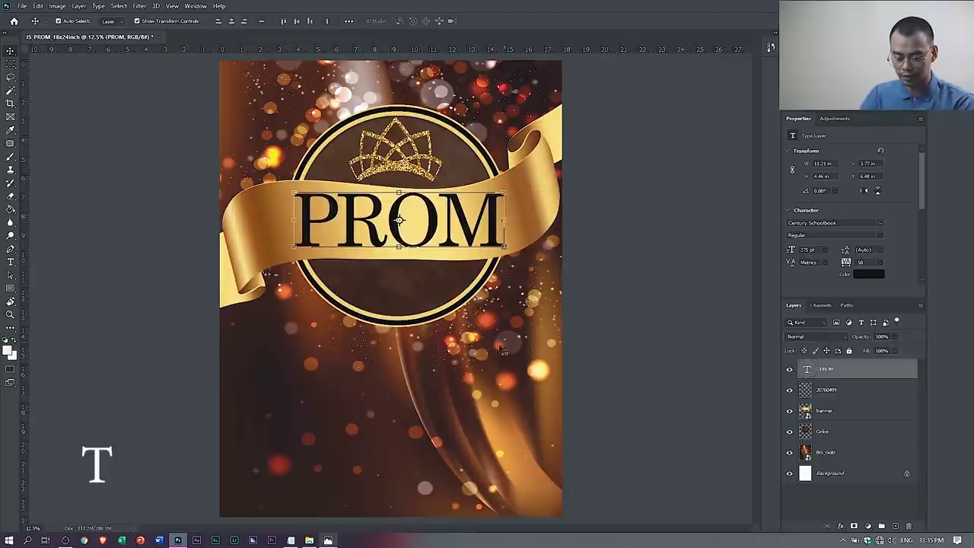
Type 'Nights' as a new text layer below the emblem.
key(t)
click(355, 401)
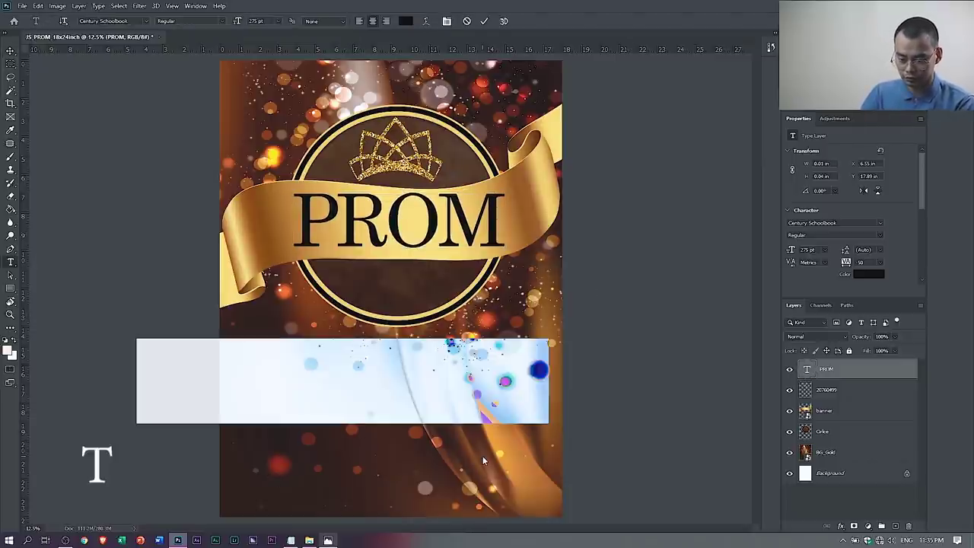
text(Nih)
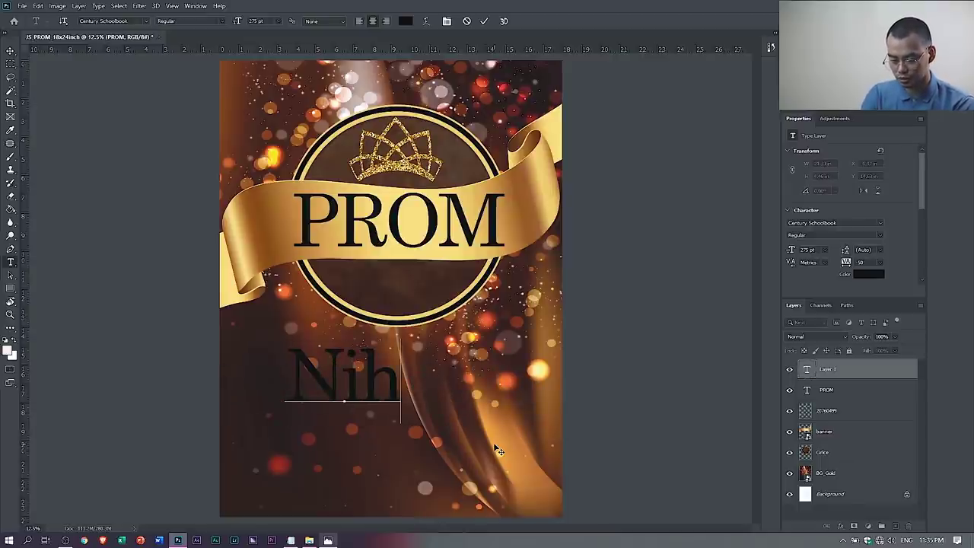
key(BackSpace)
text(ghts)
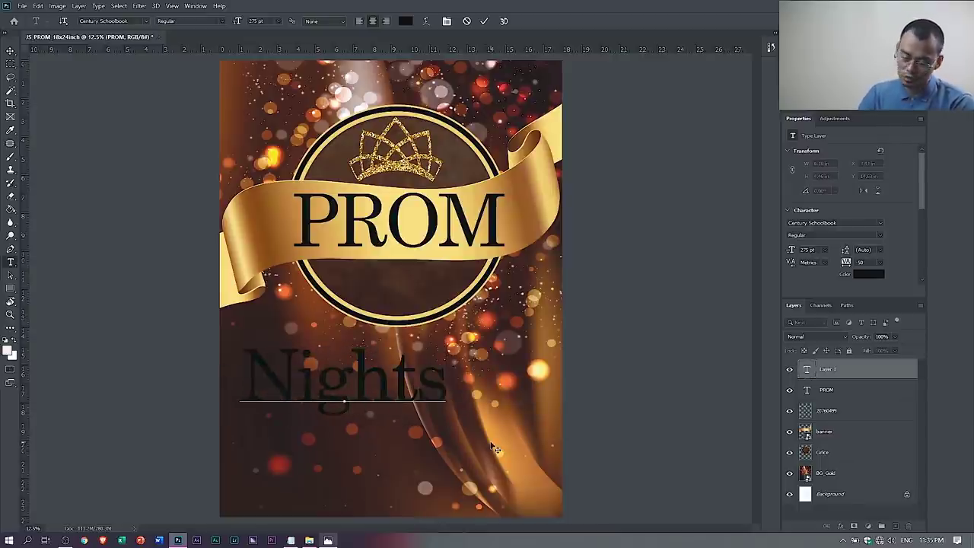
Set Nights in Stardust Adventure and colour it with the ribbon's sampled gold.
key(ctrl+a)
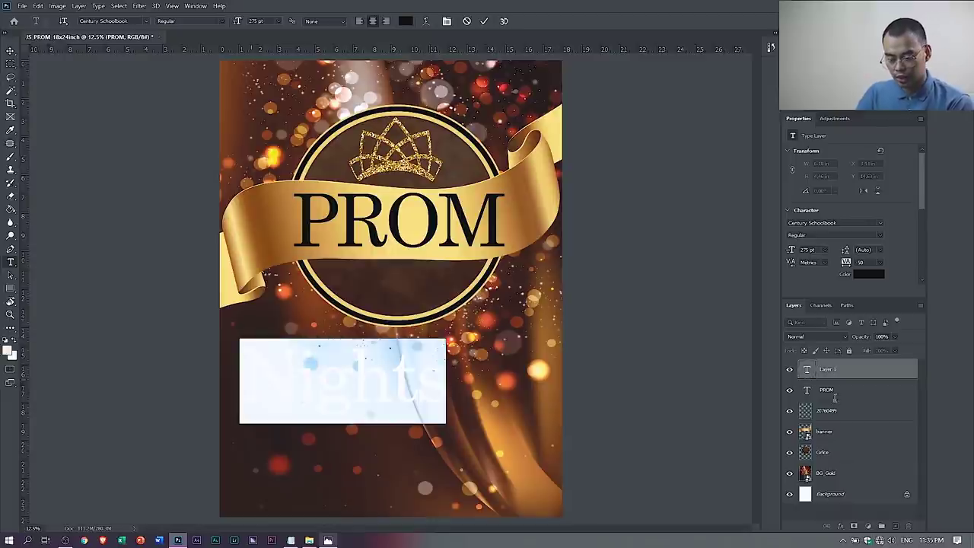
click(134, 20)
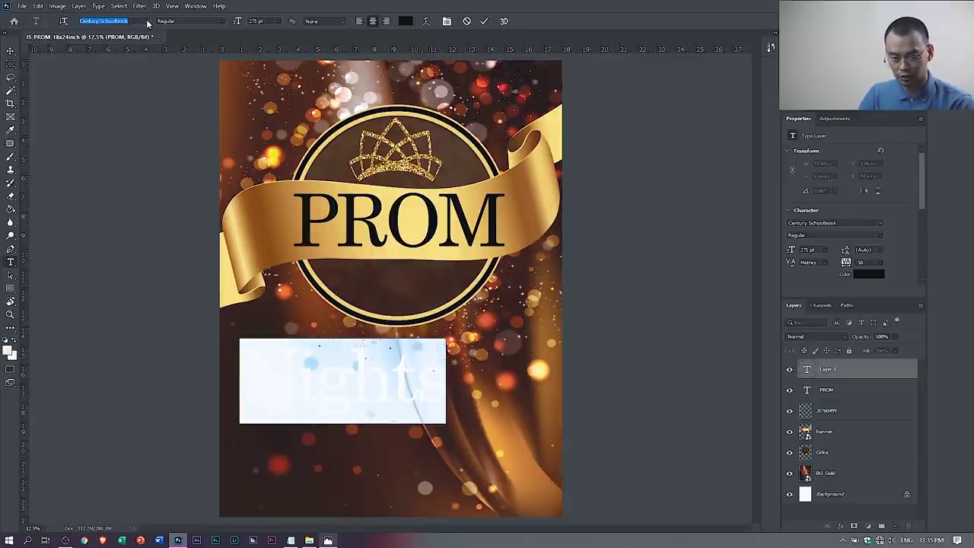
click(149, 21)
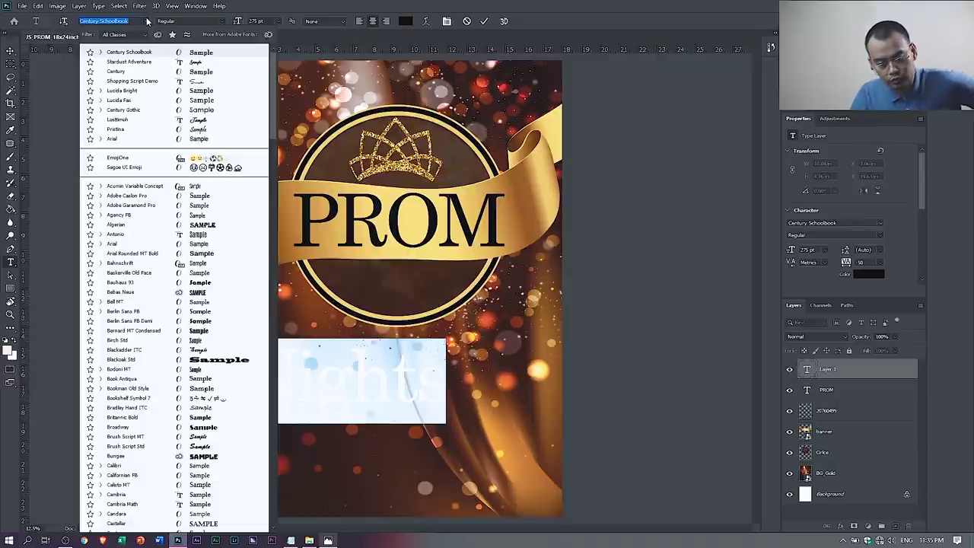
click(137, 61)
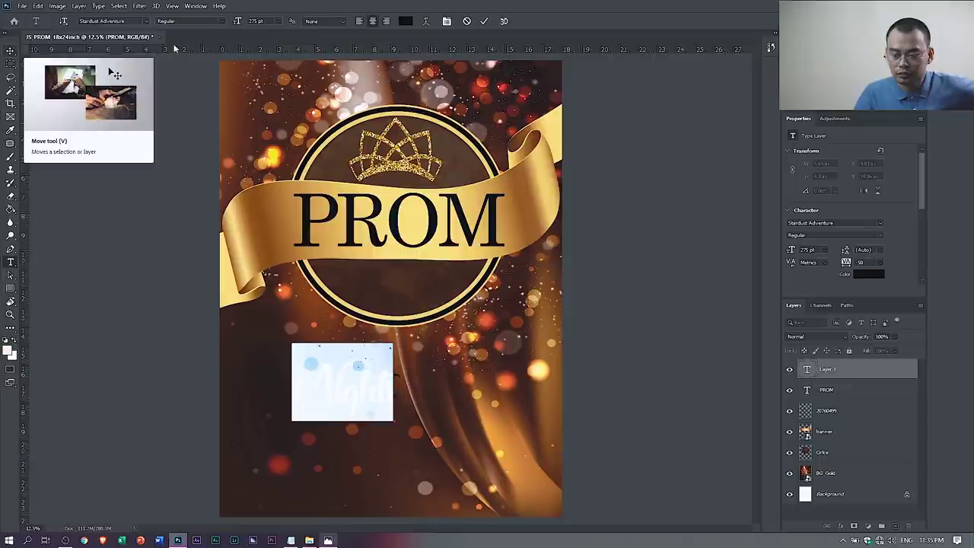
click(406, 20)
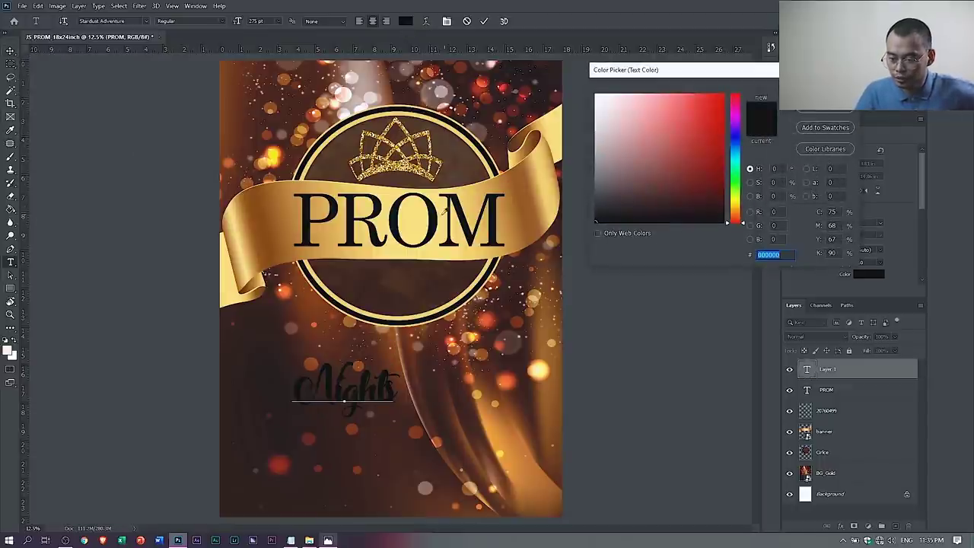
click(418, 210)
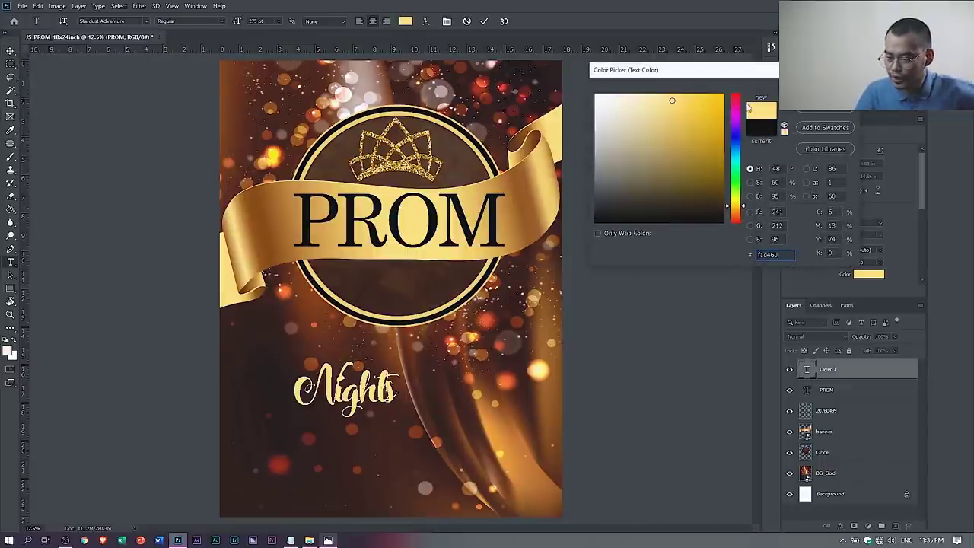
key(Return)
click(9, 50)
Move Nights up into the lower emblem circle, enabling Auto-Select to fine-tune its position.
drag(373, 373, 438, 279)
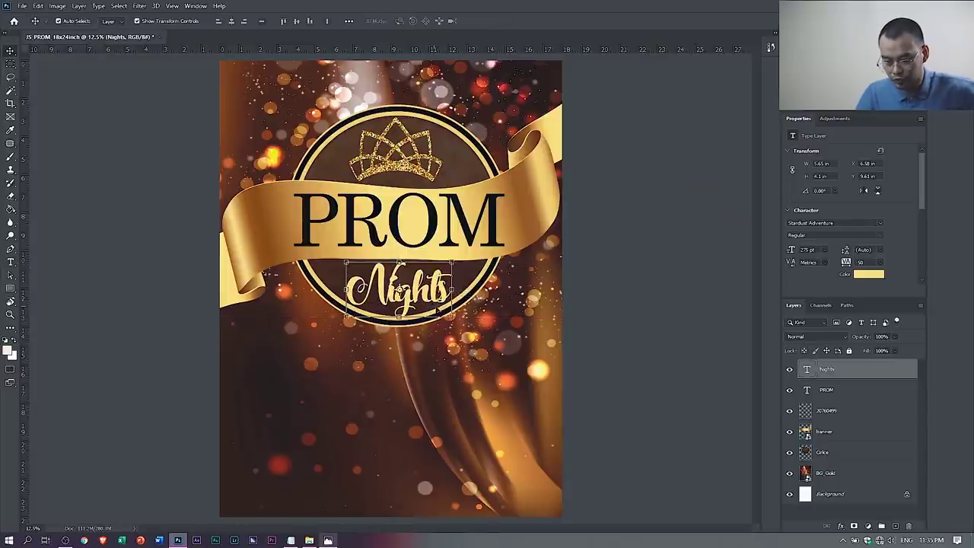
drag(398, 288, 399, 287)
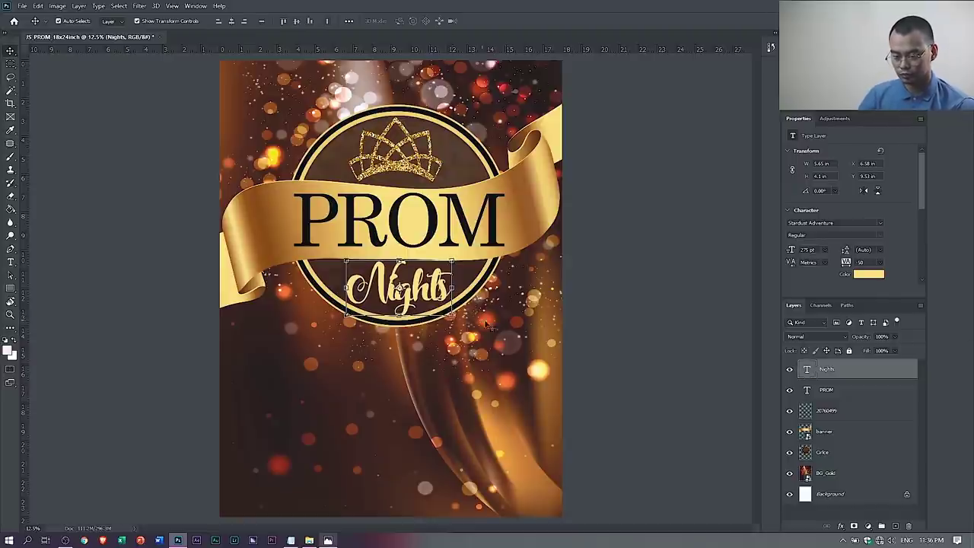
click(623, 287)
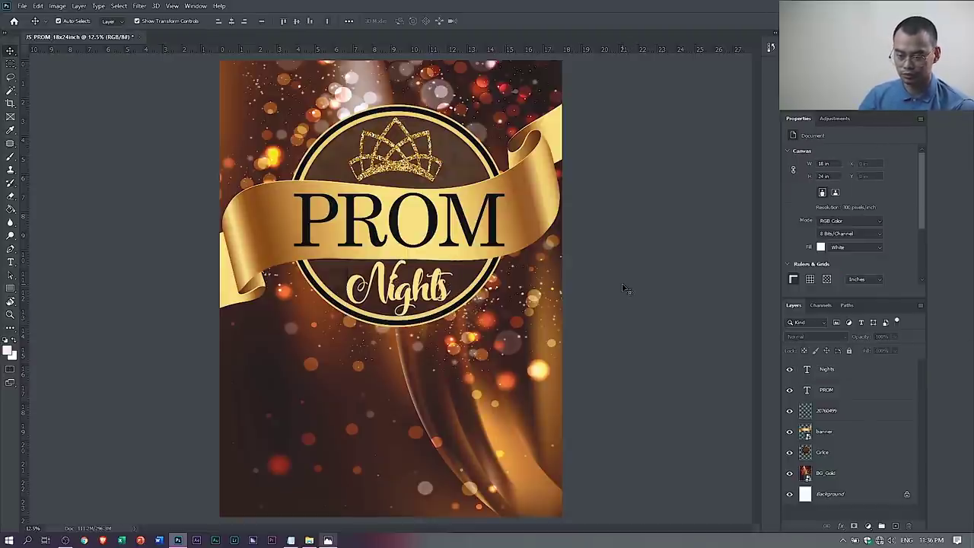
click(421, 287)
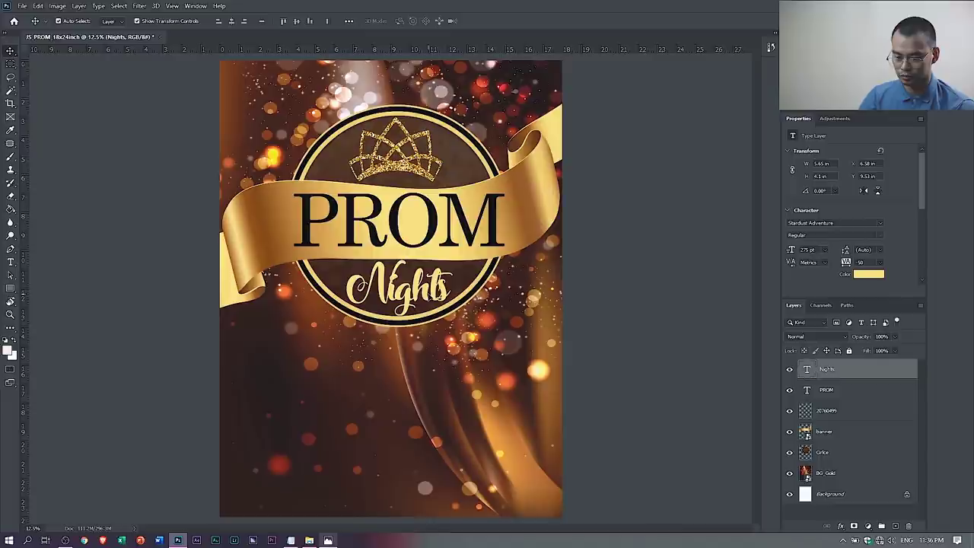
drag(431, 298, 434, 300)
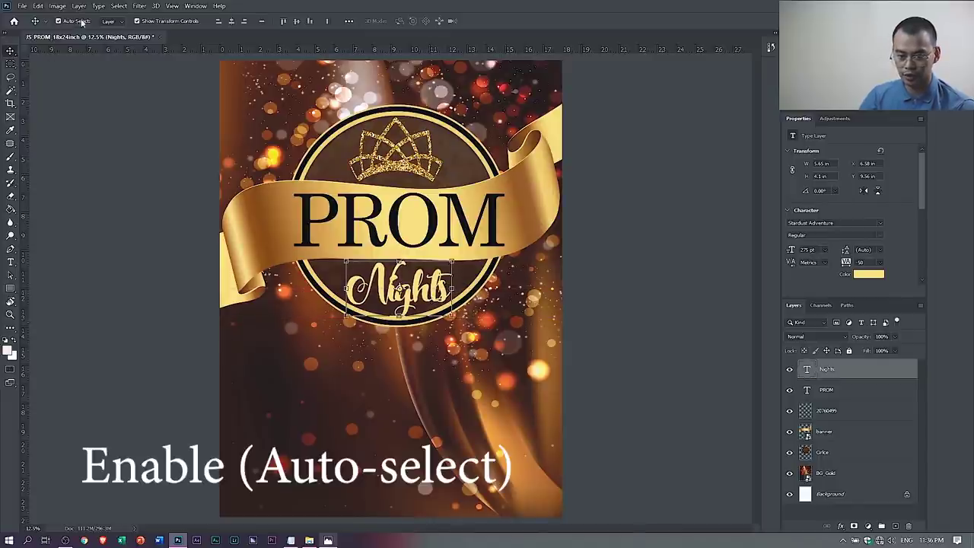
click(58, 21)
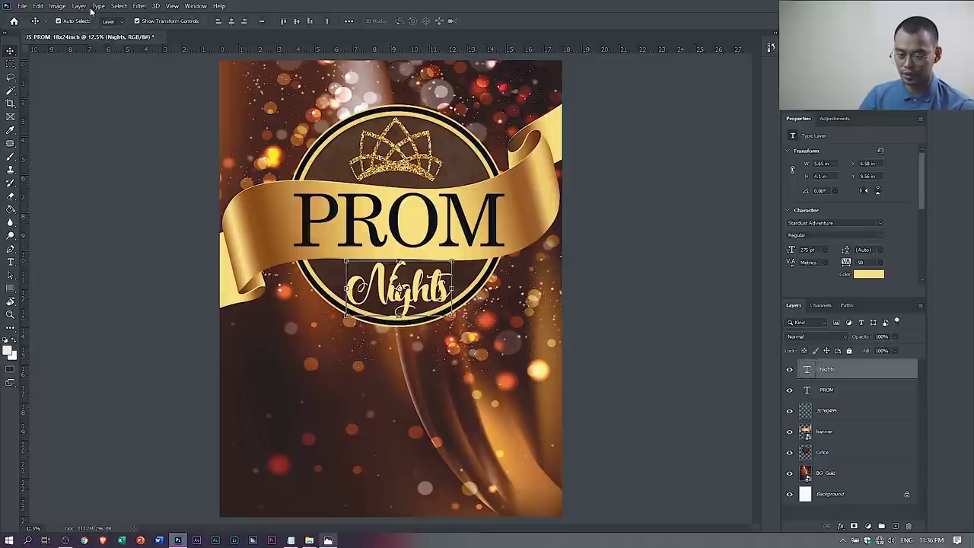
click(603, 266)
click(409, 300)
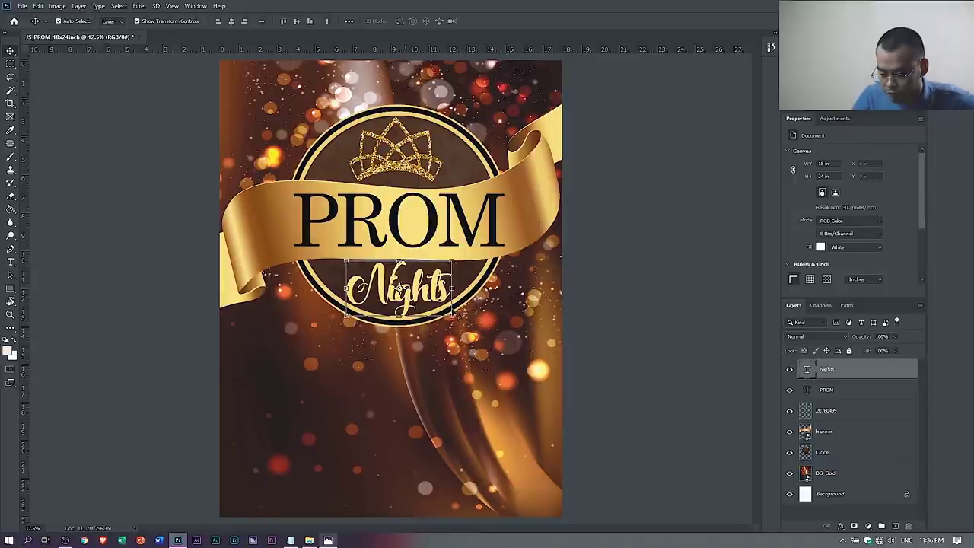
drag(397, 288, 397, 287)
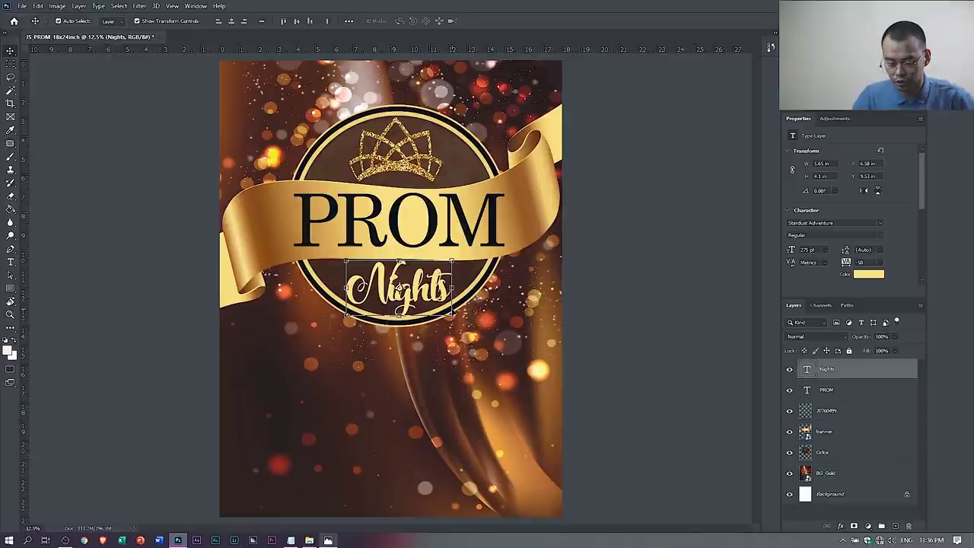
Reduce Nights to 250 pt and nudge it slightly upward.
click(10, 263)
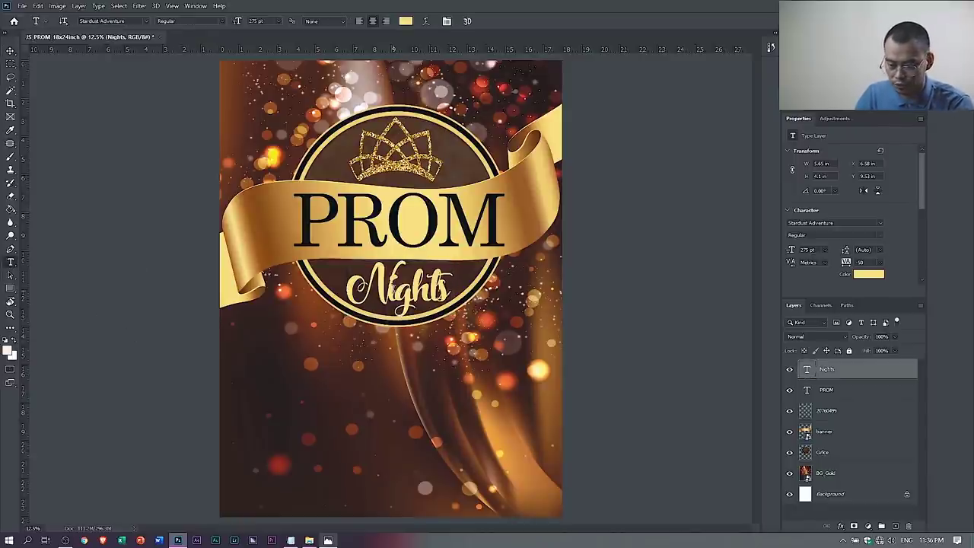
double_click(807, 369)
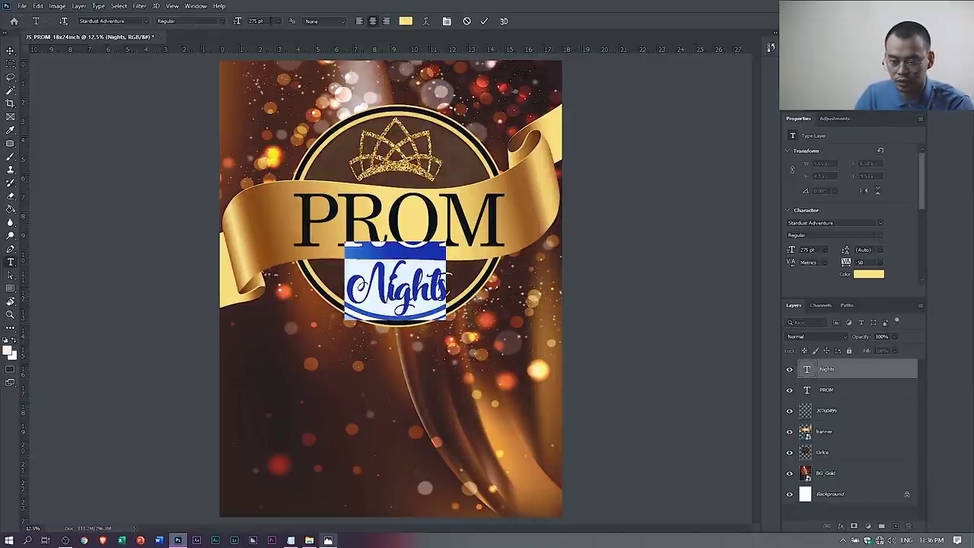
text(250)
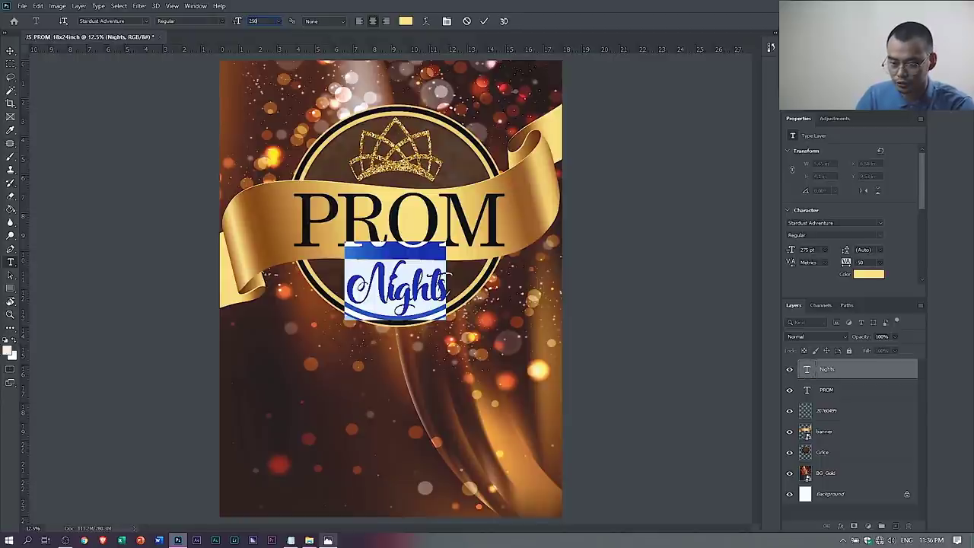
key(Return)
click(10, 50)
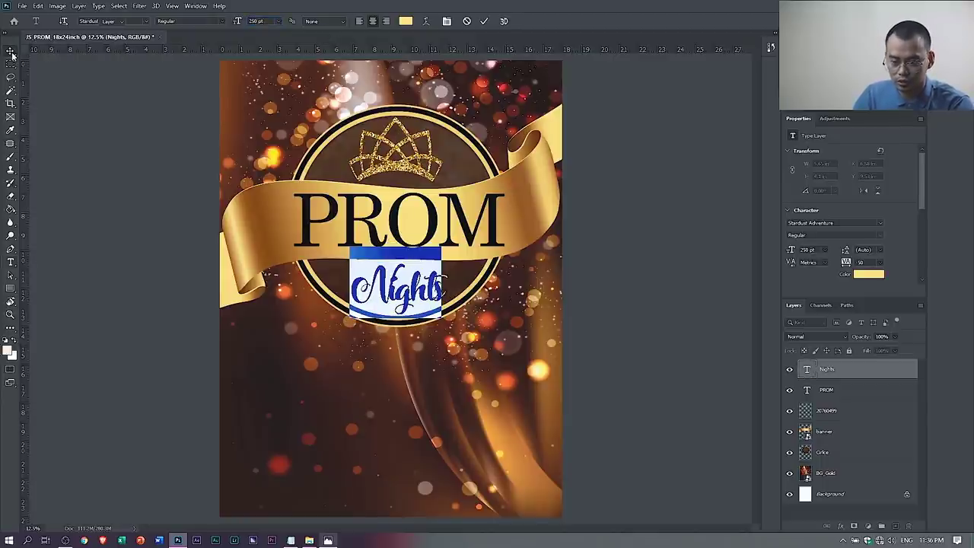
key(Up)
key(Up)
key(Up)
key(Up)
key(Up)
key(Up)
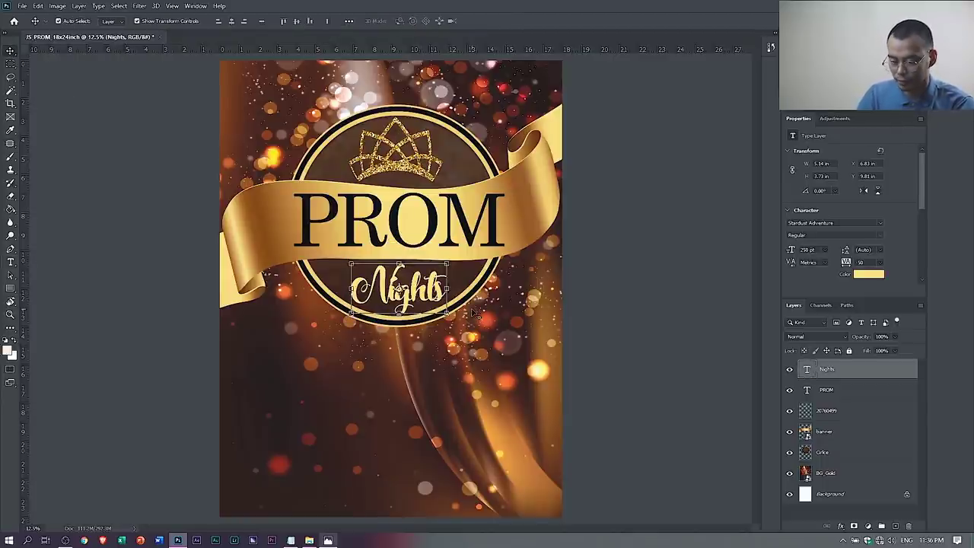
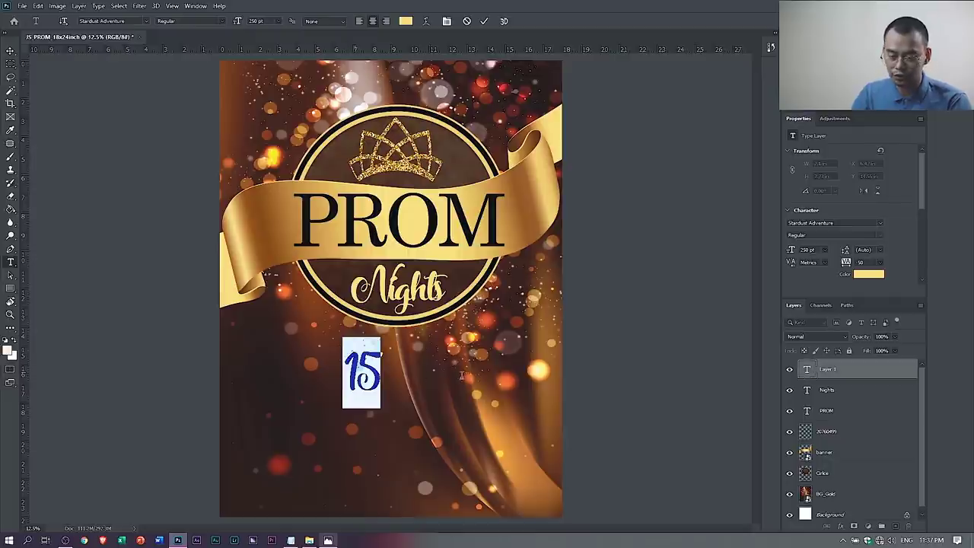
Set the 15 in Century Schoolbook Italic and shift it right under the emblem.
click(149, 21)
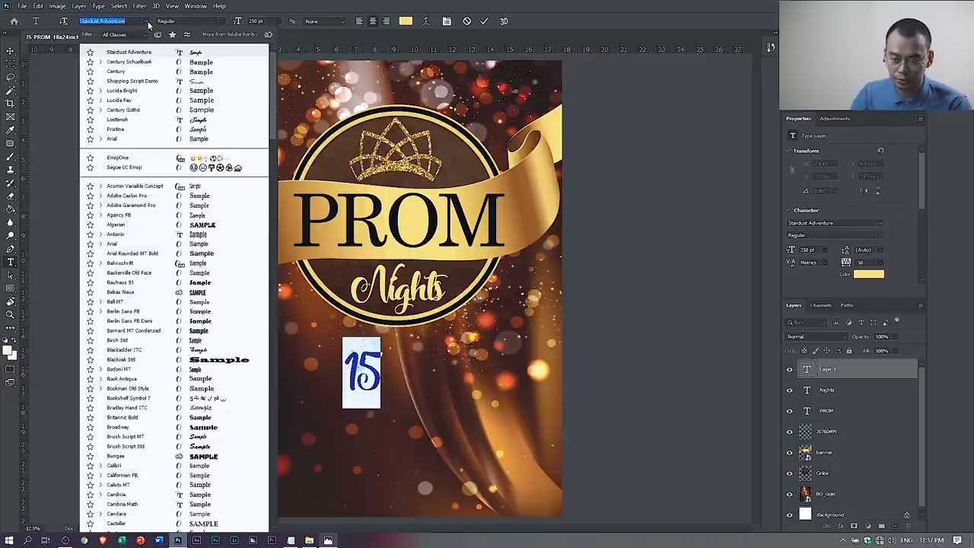
click(126, 62)
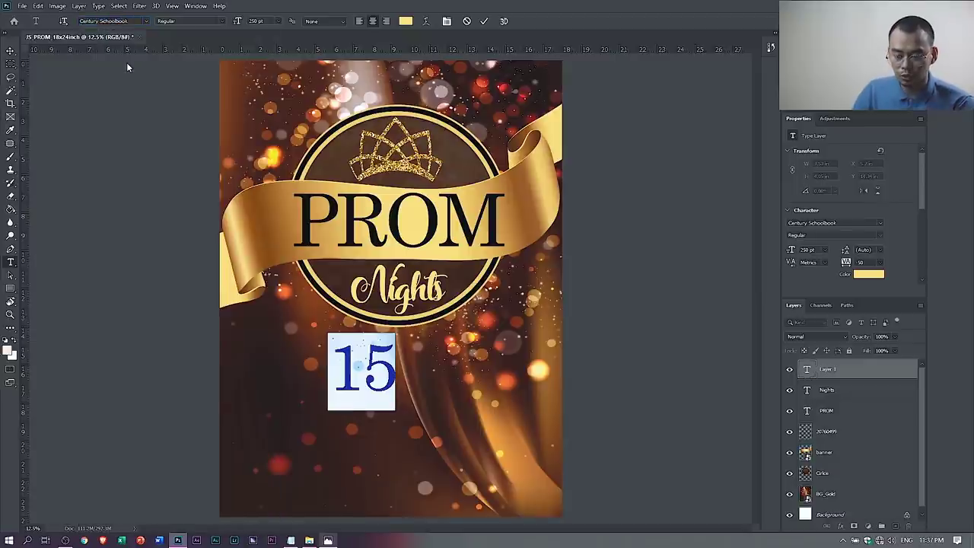
click(222, 21)
click(185, 38)
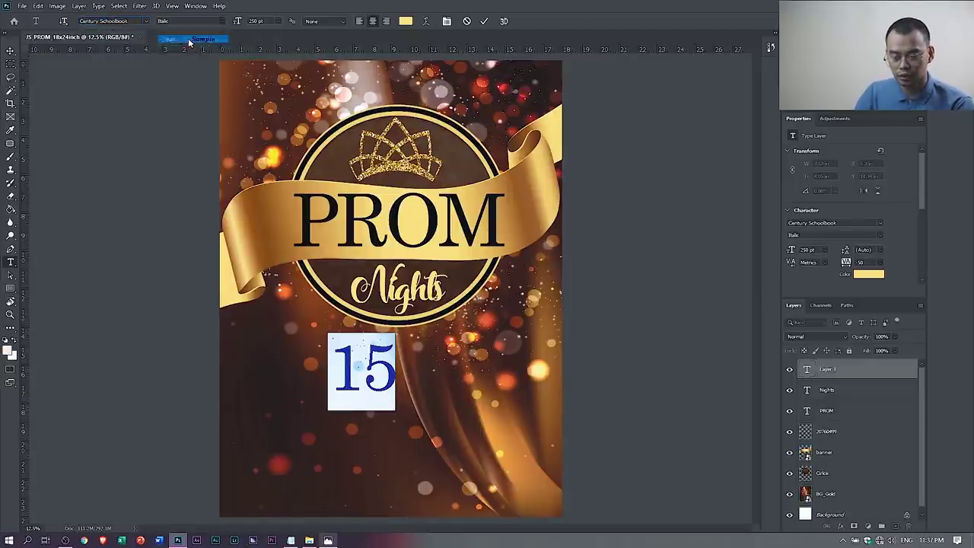
click(329, 540)
key(alt+Tab)
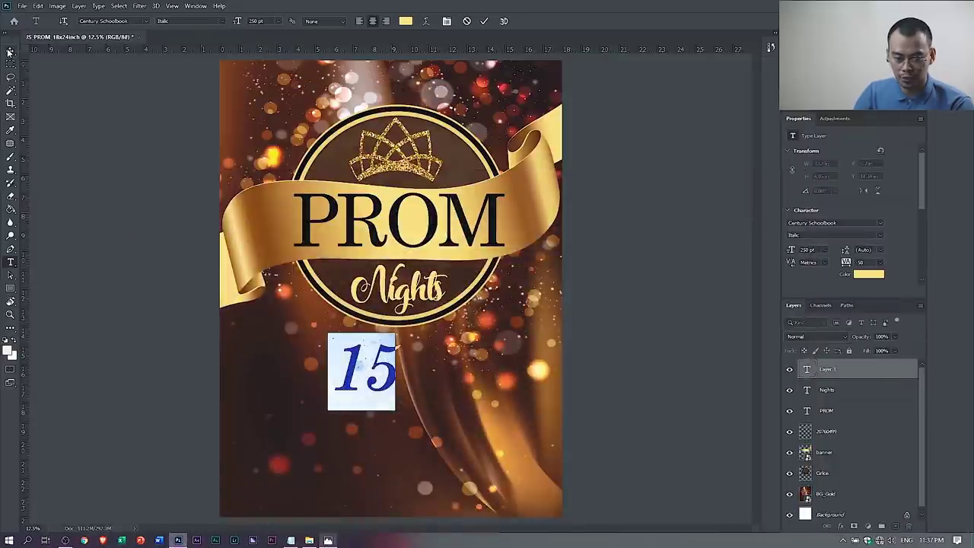
click(9, 51)
drag(386, 389, 449, 373)
Tighten the 15's tracking to -150 in the Character panel and nudge it into position.
key(t)
drag(366, 369, 524, 334)
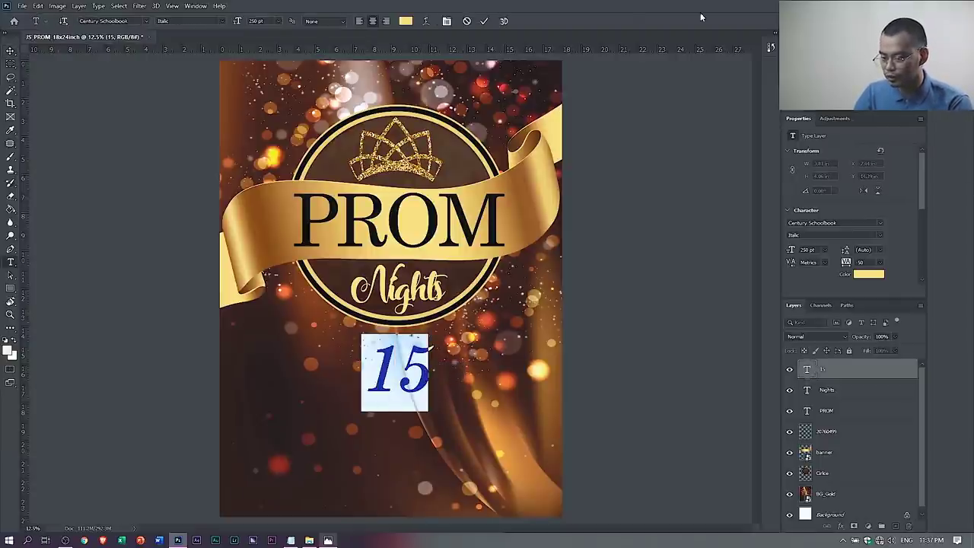
click(196, 5)
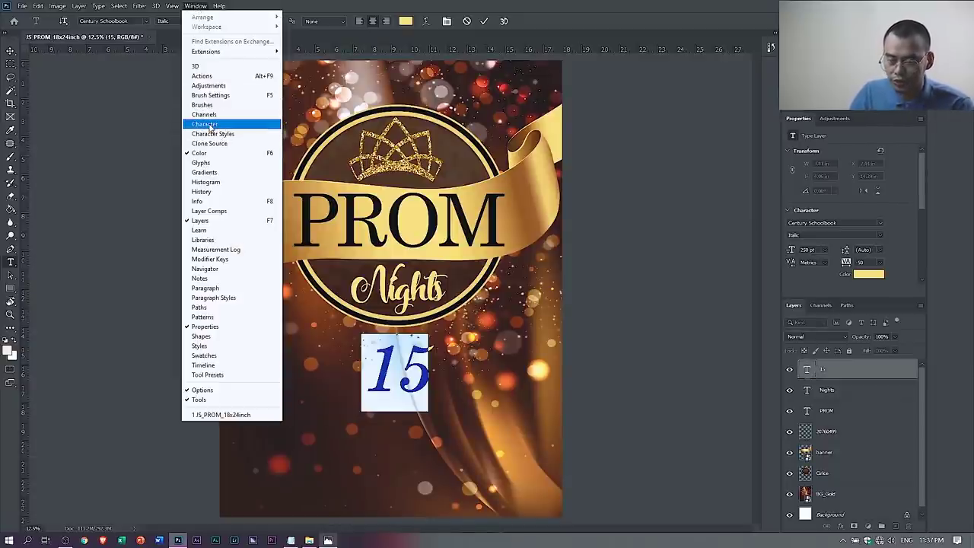
click(210, 125)
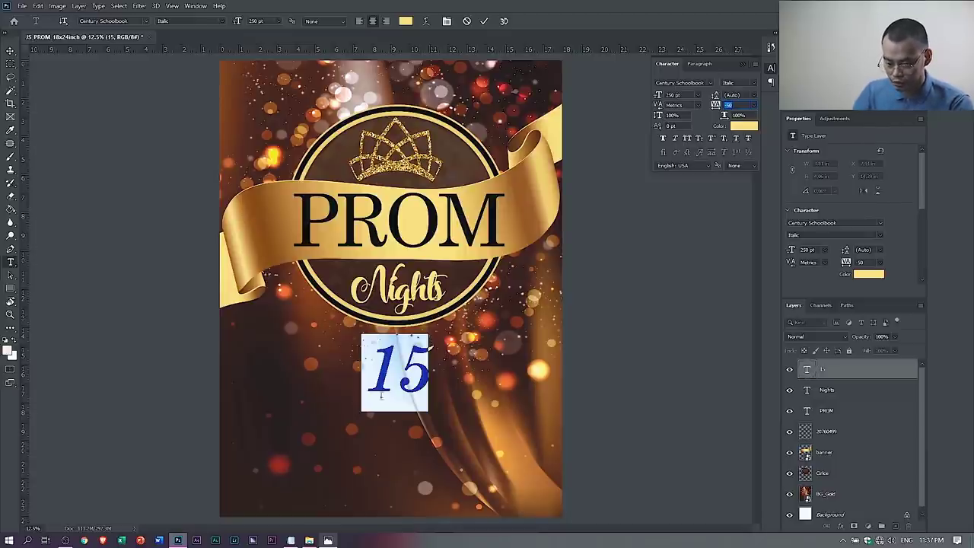
click(390, 389)
drag(362, 369, 431, 377)
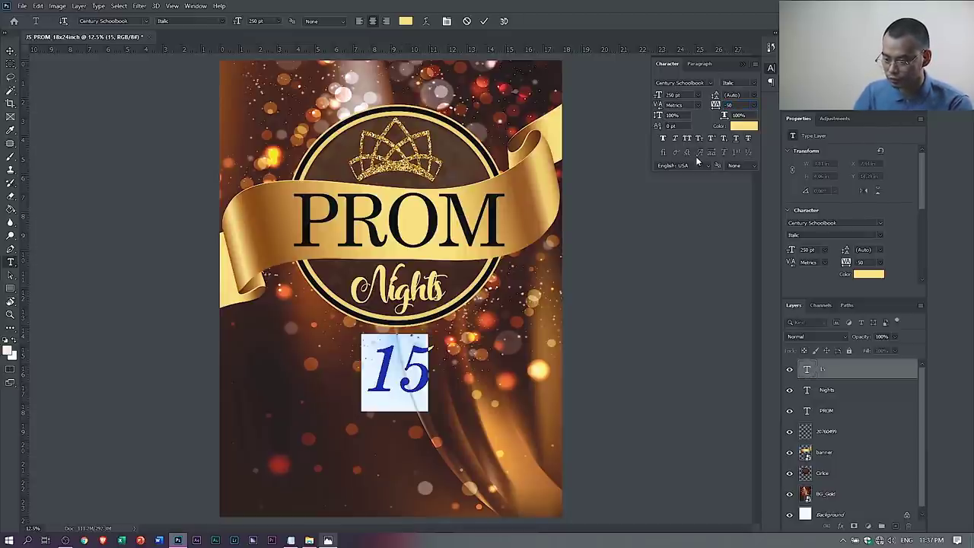
click(712, 105)
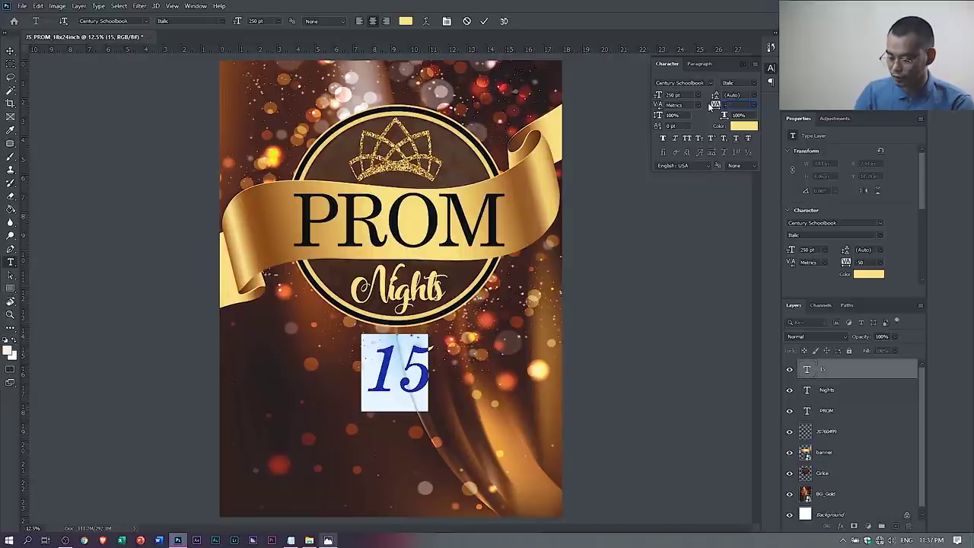
key(Return)
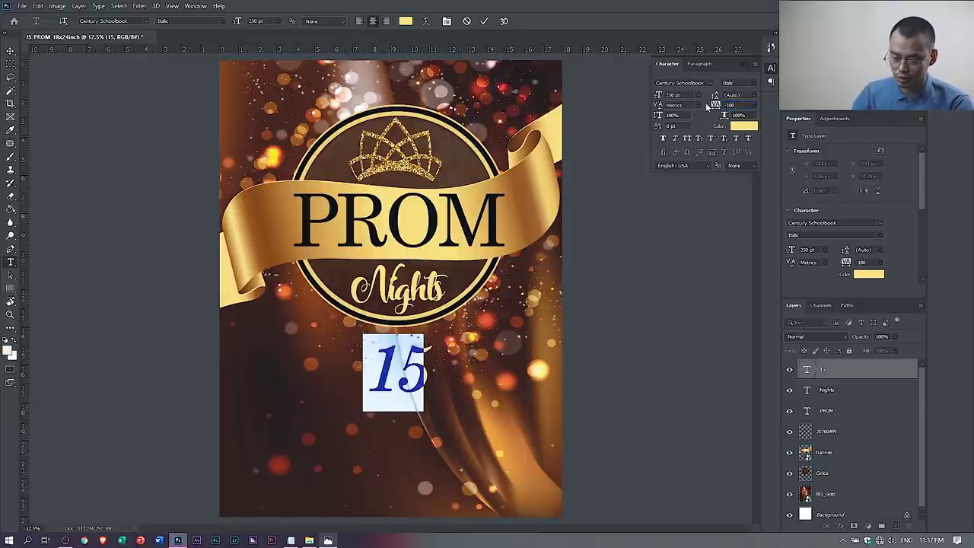
click(708, 105)
text(-150)
key(Return)
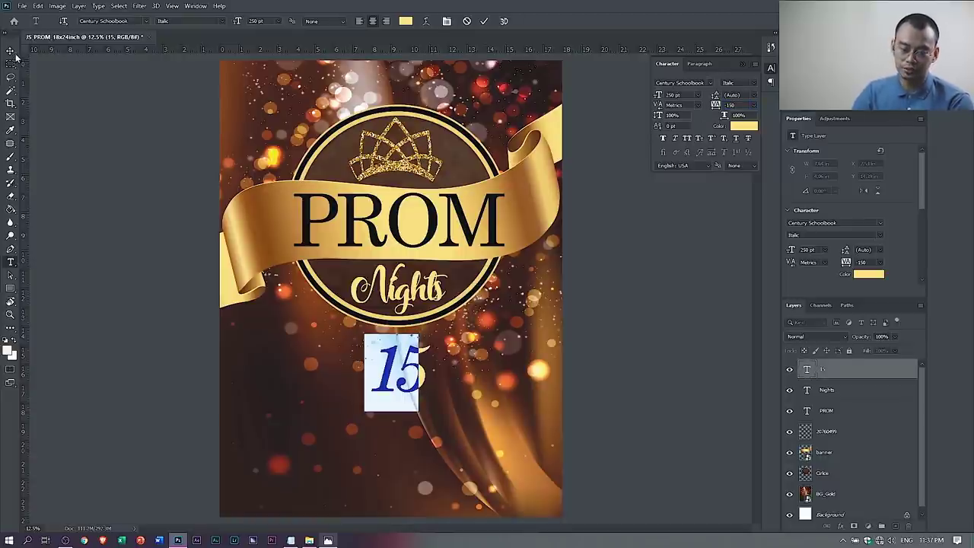
click(10, 50)
drag(417, 386, 418, 386)
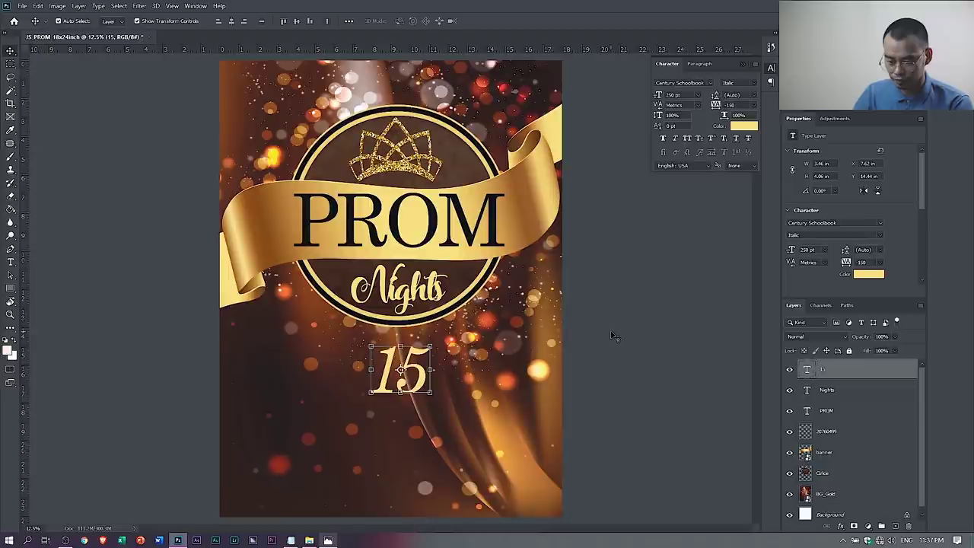
Type 'July' in a new text box left of the 15 with tracking 100.
click(577, 330)
click(10, 261)
drag(297, 411, 392, 466)
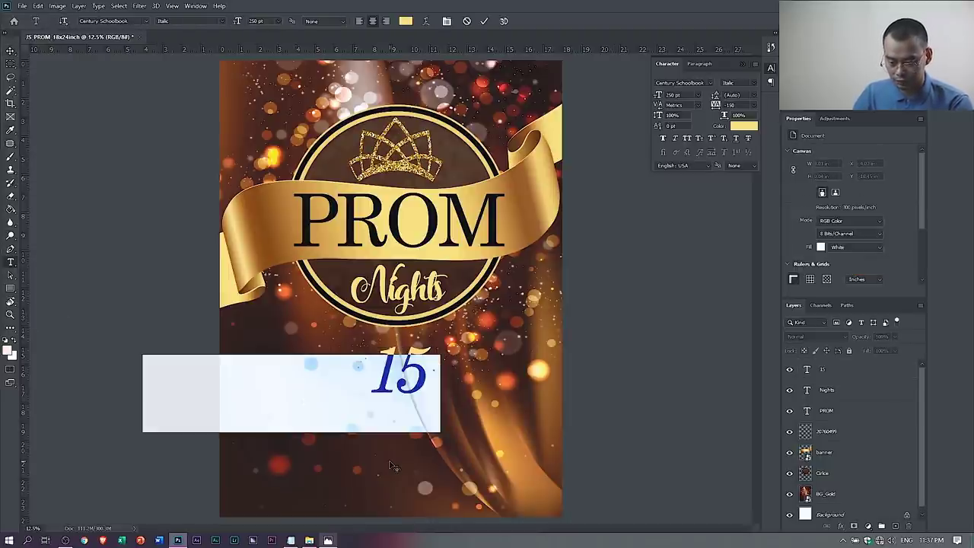
text(July)
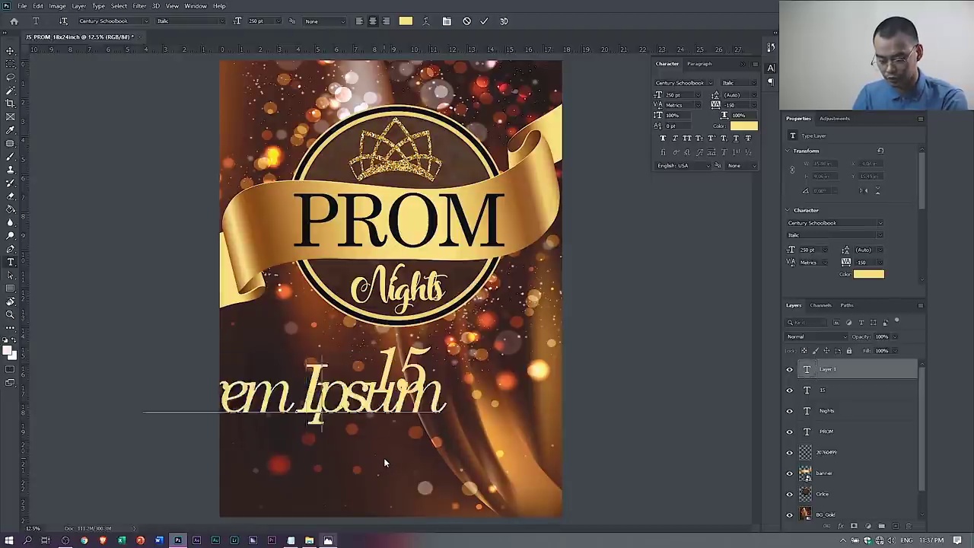
key(ctrl+a)
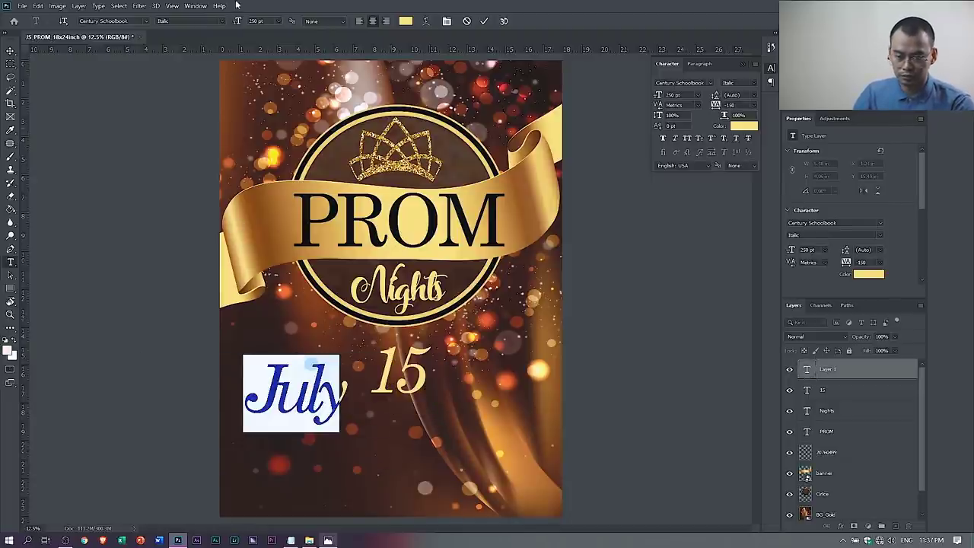
text(-)
key(Return)
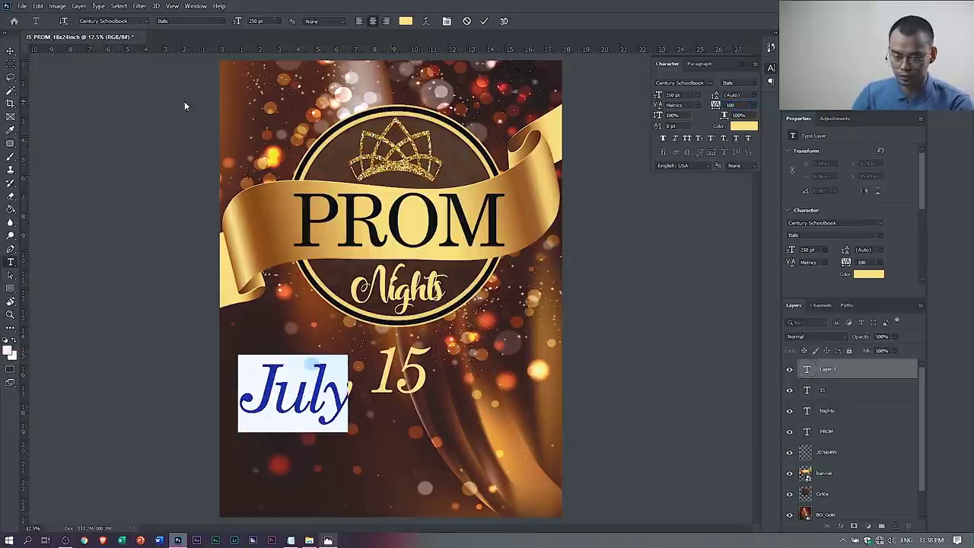
Resize July to 100 pt and place it just left of the 15.
click(9, 51)
drag(326, 398, 344, 375)
key(t)
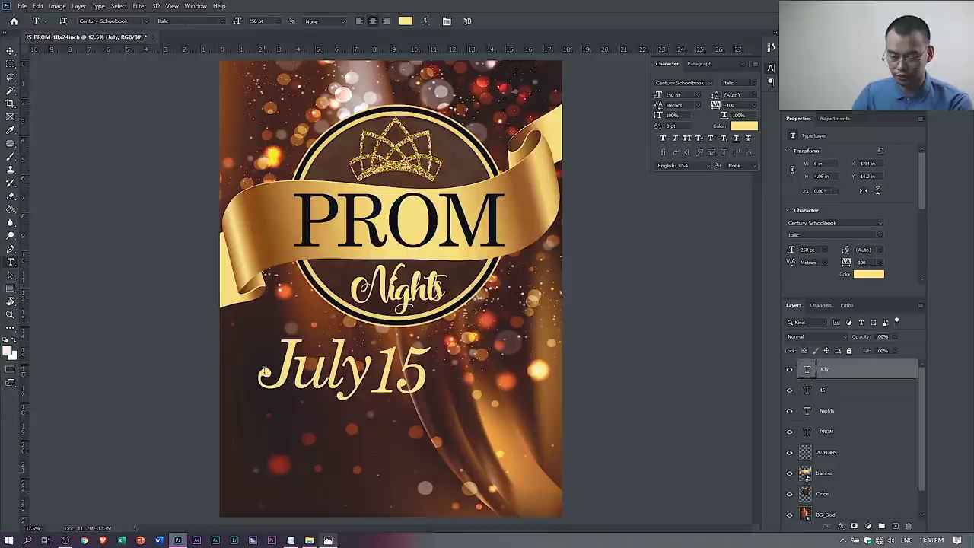
double_click(359, 371)
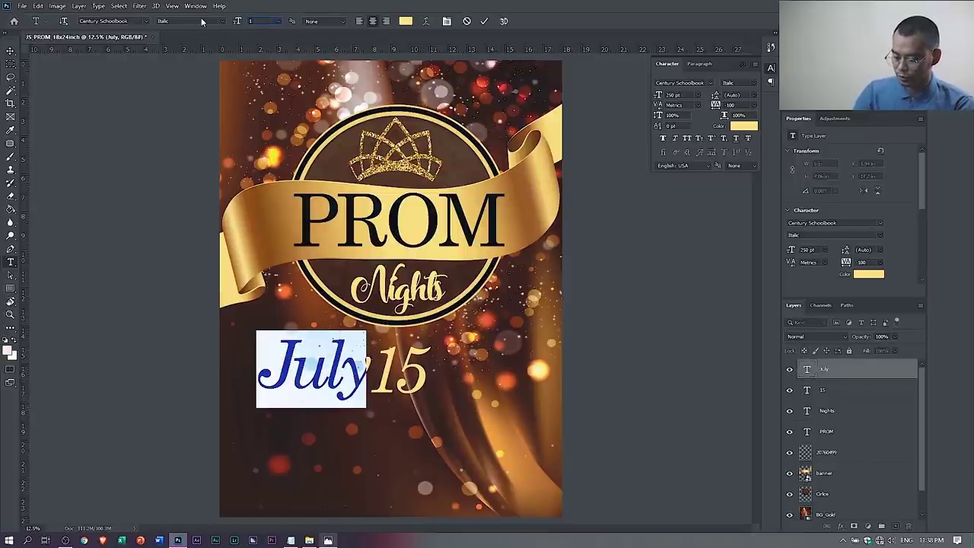
key(Return)
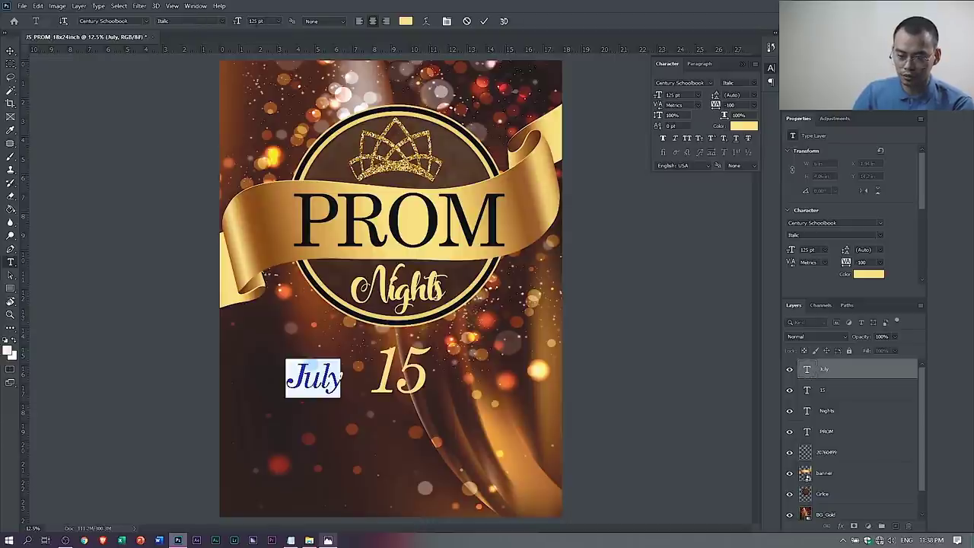
text(1)
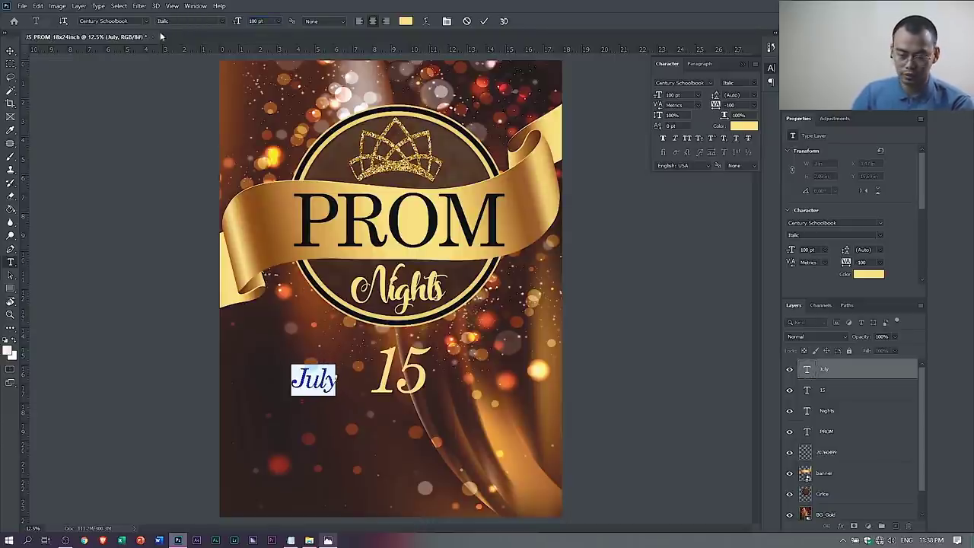
click(10, 50)
drag(314, 381, 332, 372)
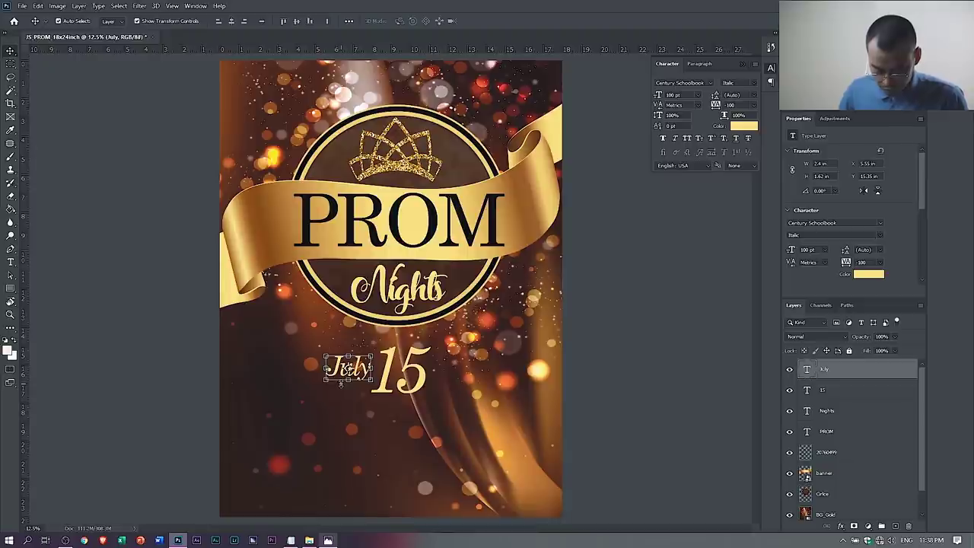
Duplicate July to the right of the 15 and retype it as '6PM'.
drag(335, 372, 509, 358)
double_click(451, 367)
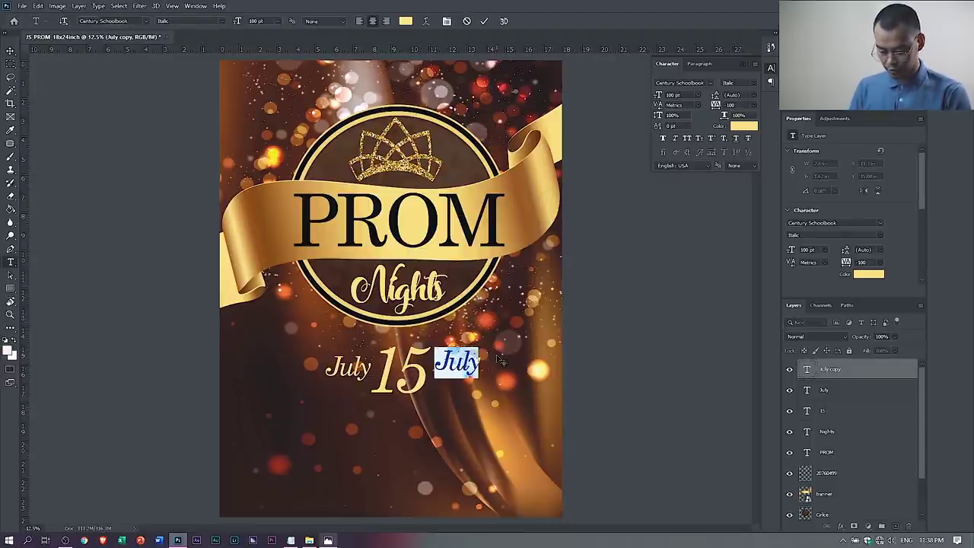
text(6)
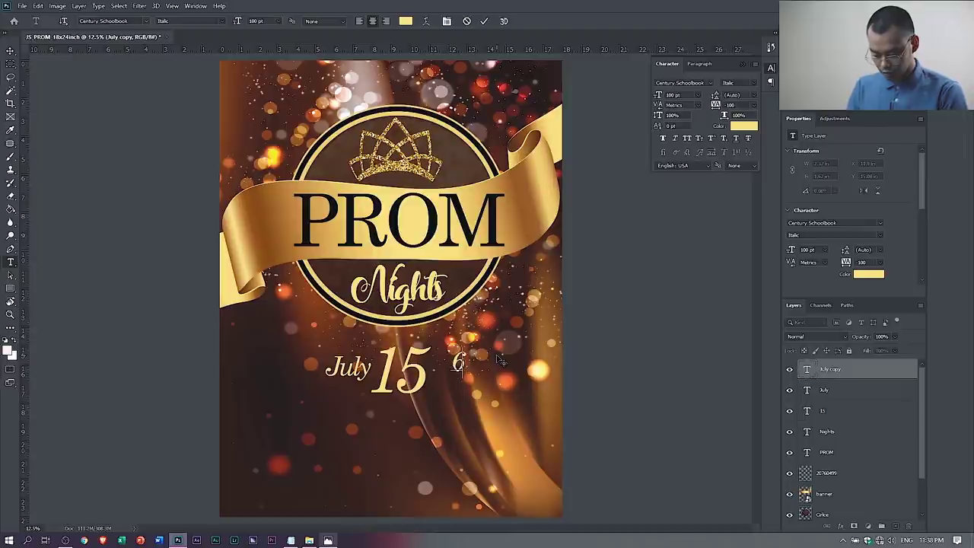
text(PM)
key(ctrl+Return)
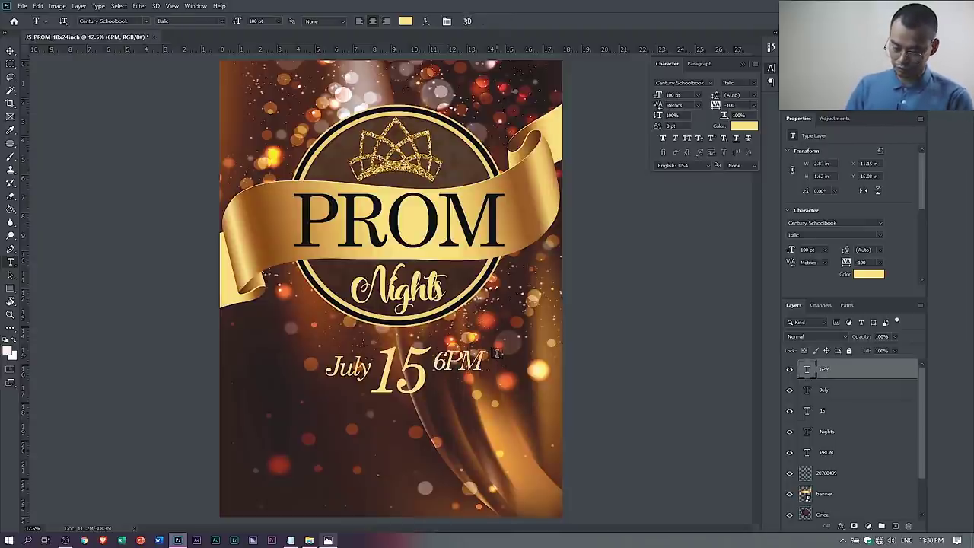
click(13, 50)
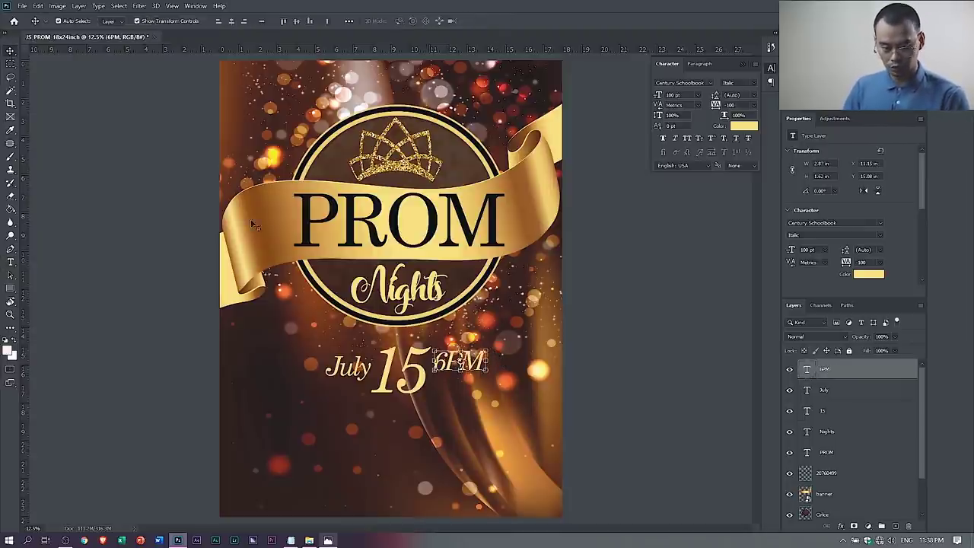
Duplicate 6PM below itself, change it to '2020', and align it beneath 6PM.
drag(479, 368, 601, 398)
key(t)
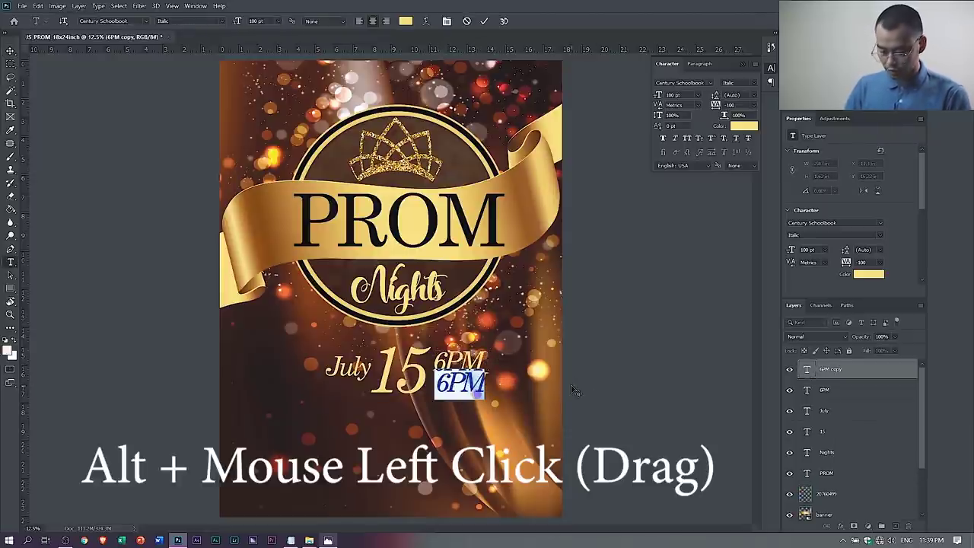
text(2020)
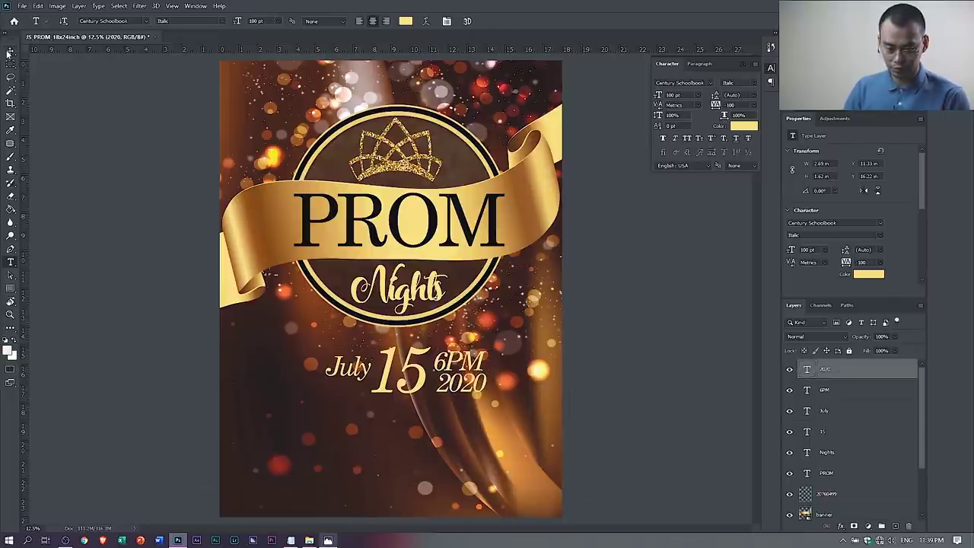
click(11, 50)
drag(476, 393, 473, 389)
click(638, 361)
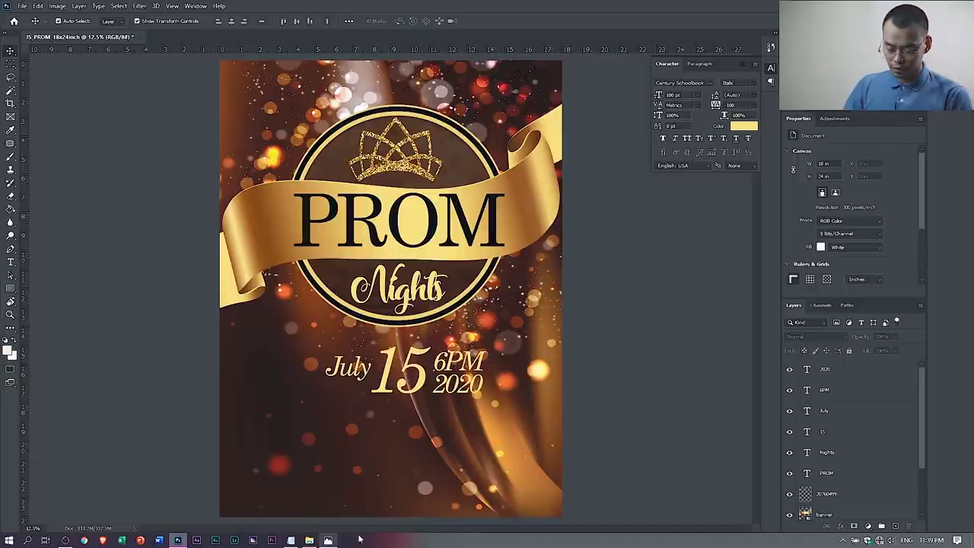
View the finished PROM POSTER.jpg reference image in Photos.
click(328, 540)
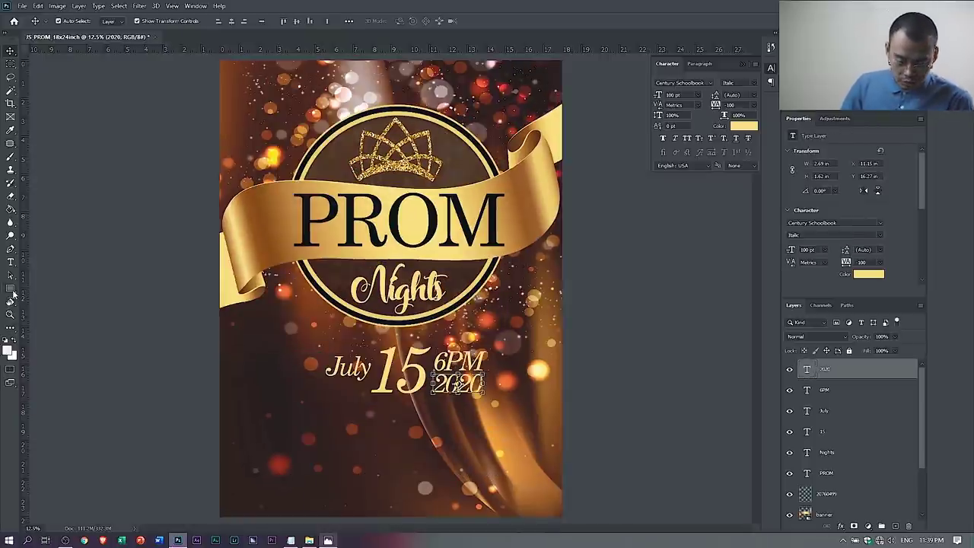
Draw a horizontal line toward July and fill it with gold sampled from the banner.
click(11, 290)
click(47, 296)
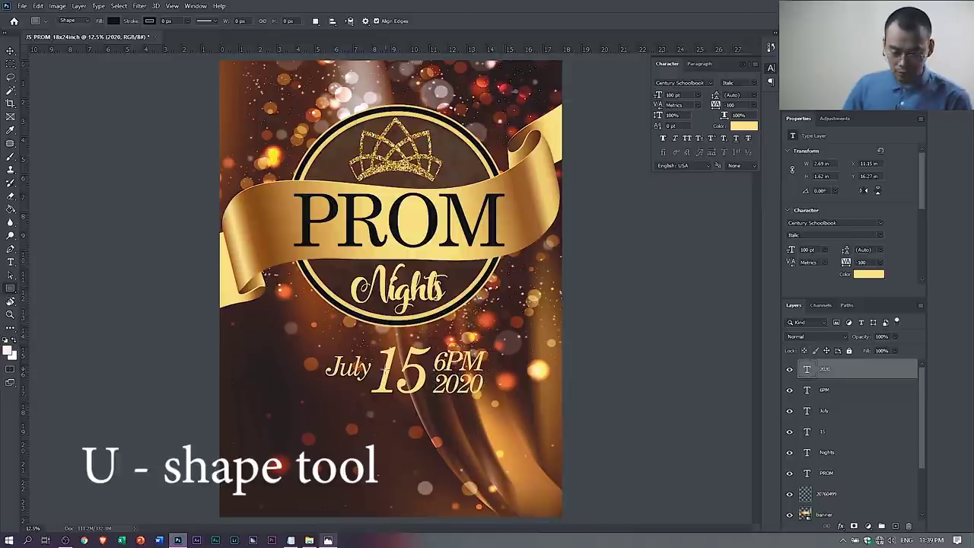
drag(215, 352, 332, 353)
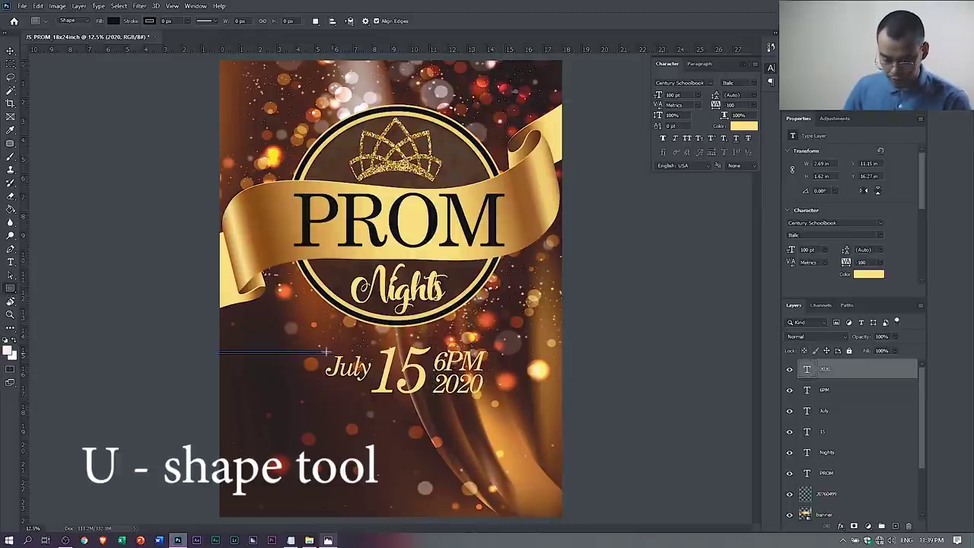
click(11, 50)
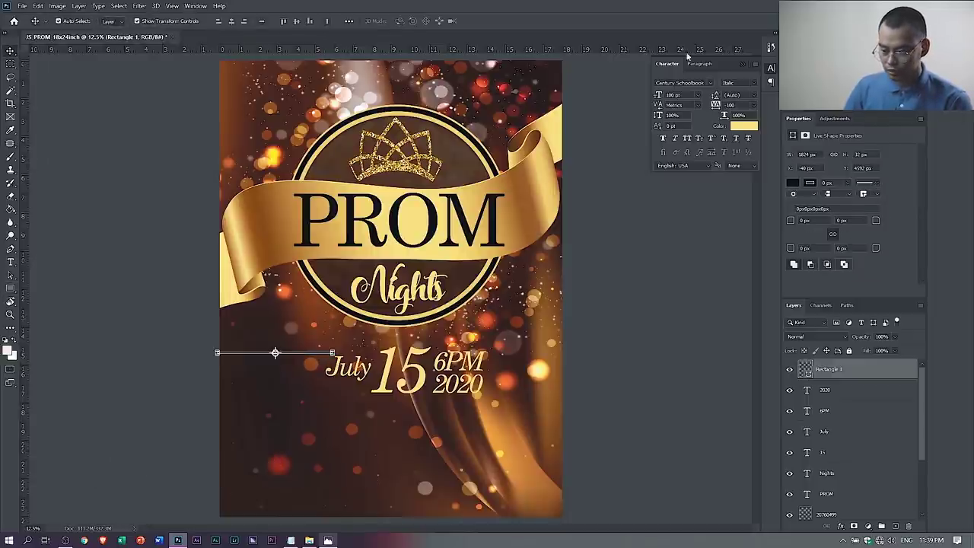
double_click(808, 369)
click(826, 88)
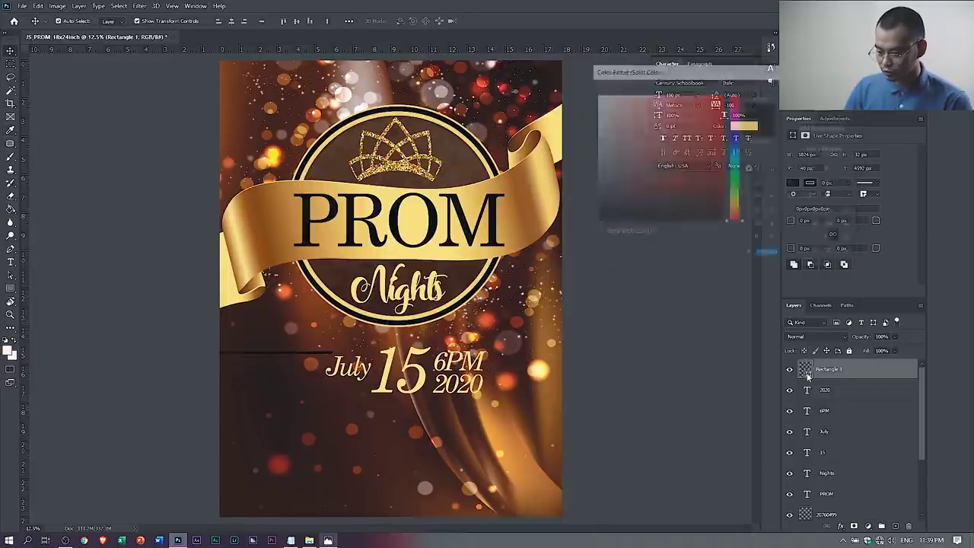
double_click(805, 370)
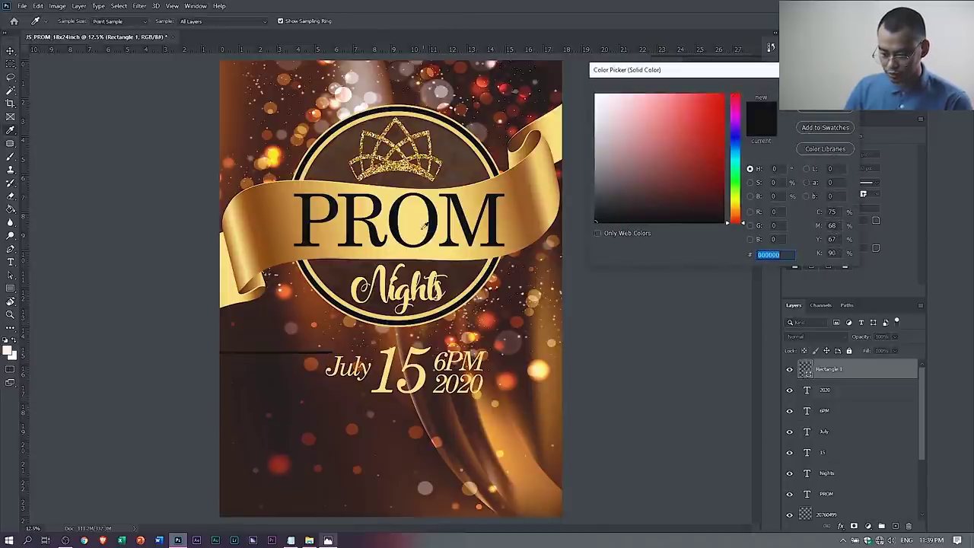
click(425, 226)
key(Return)
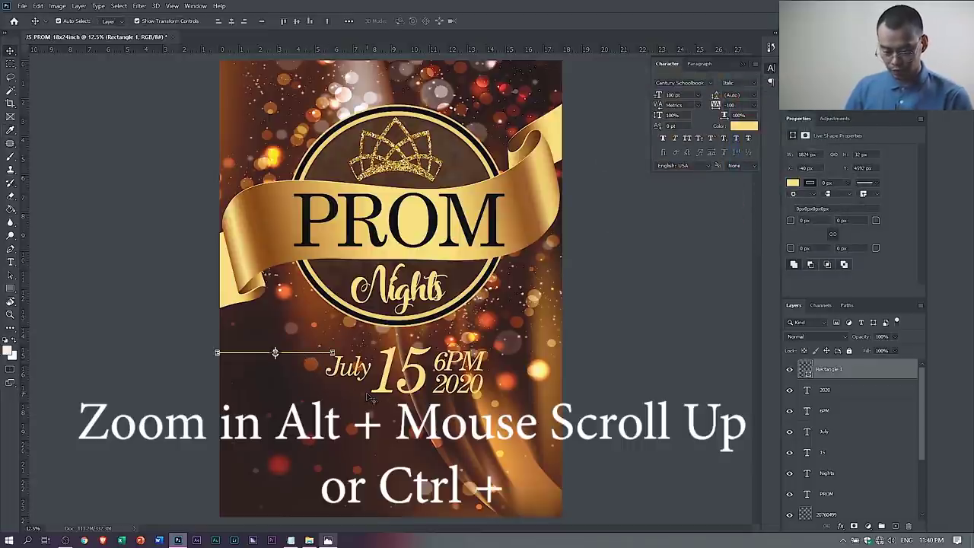
Lower the gold bar level with July and reduce its height to a slim bar.
click(301, 378)
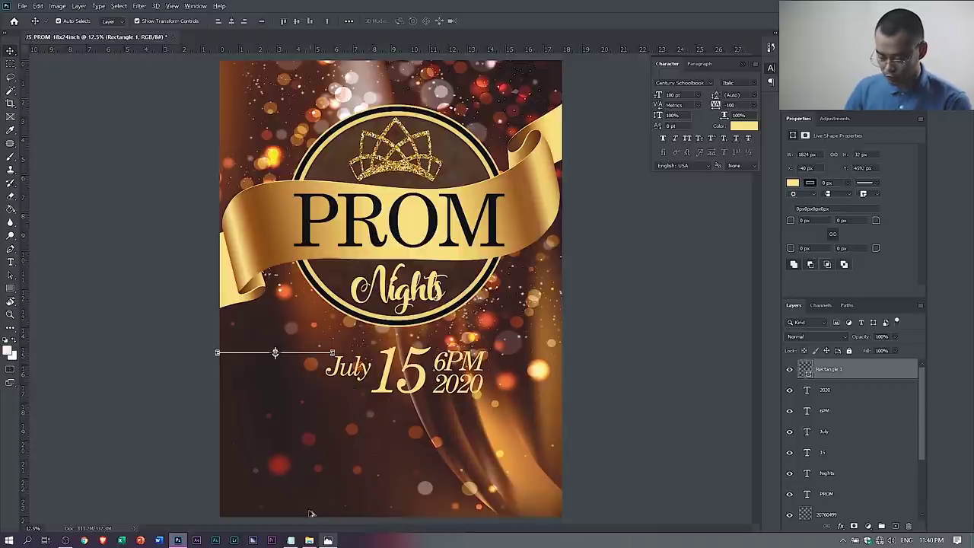
scroll(328, 377, up, 6)
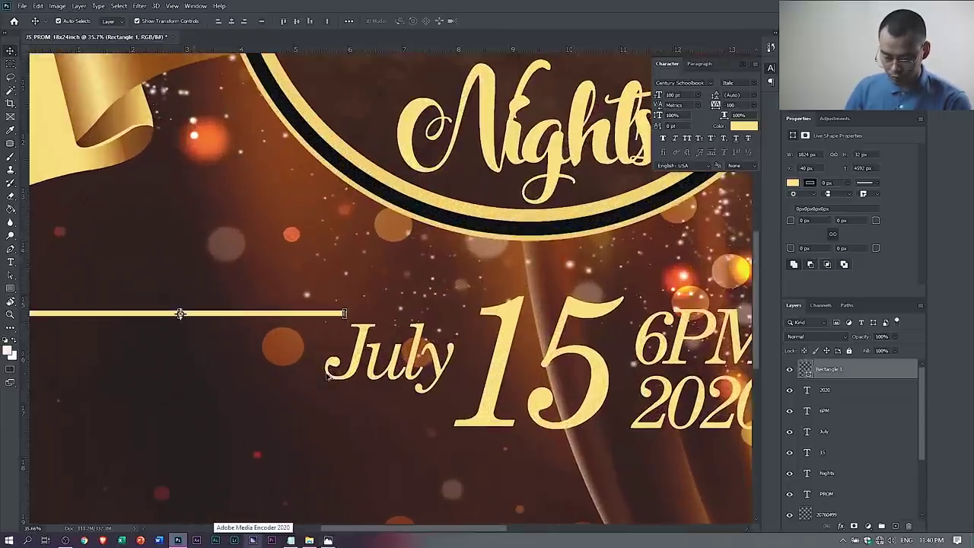
scroll(328, 377, up, 1)
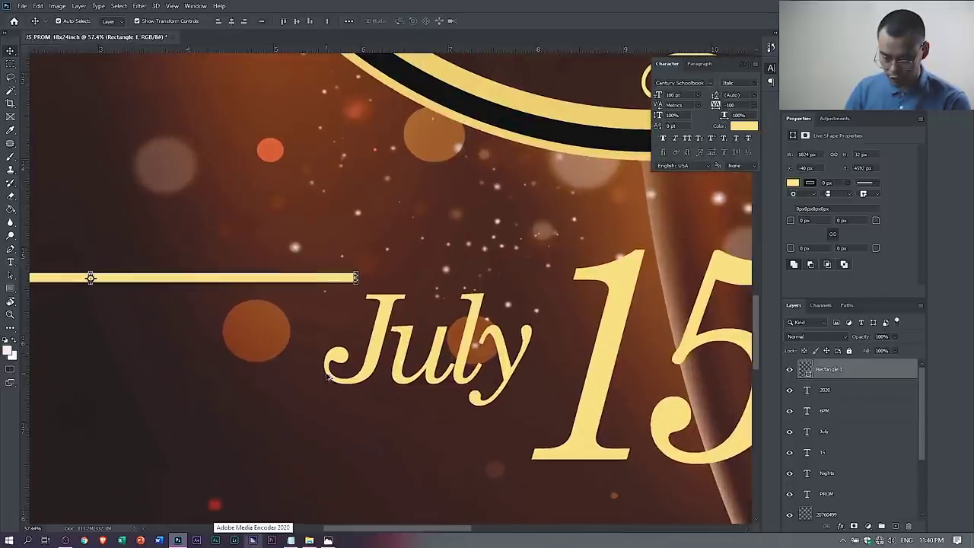
scroll(327, 376, up, 1)
scroll(327, 377, down, 3)
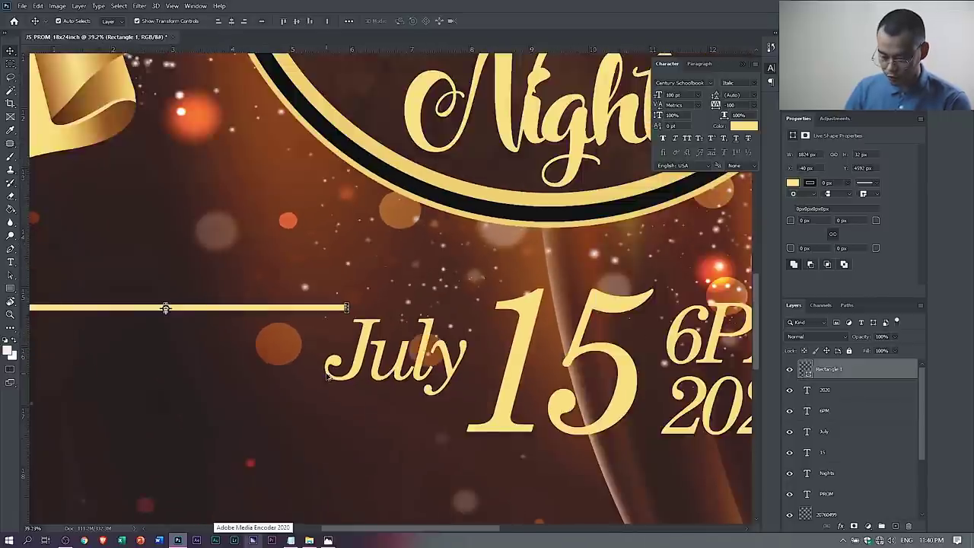
scroll(298, 259, up, 4)
drag(297, 260, 264, 281)
key(ctrl+t)
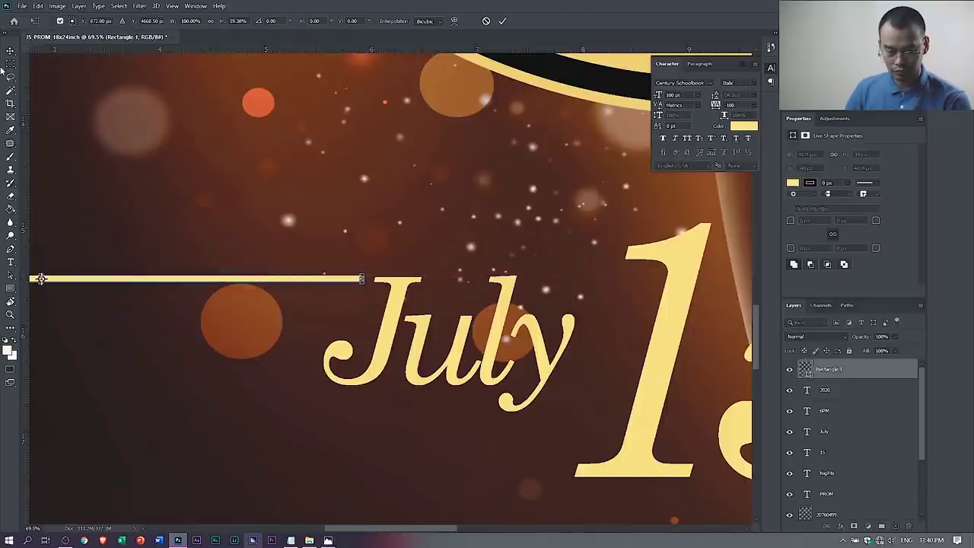
key(Return)
Duplicate the gold bar under 2020 out to the right edge and fit the poster in view.
drag(225, 281, 355, 394)
scroll(355, 395, down, 4)
scroll(528, 383, down, 2)
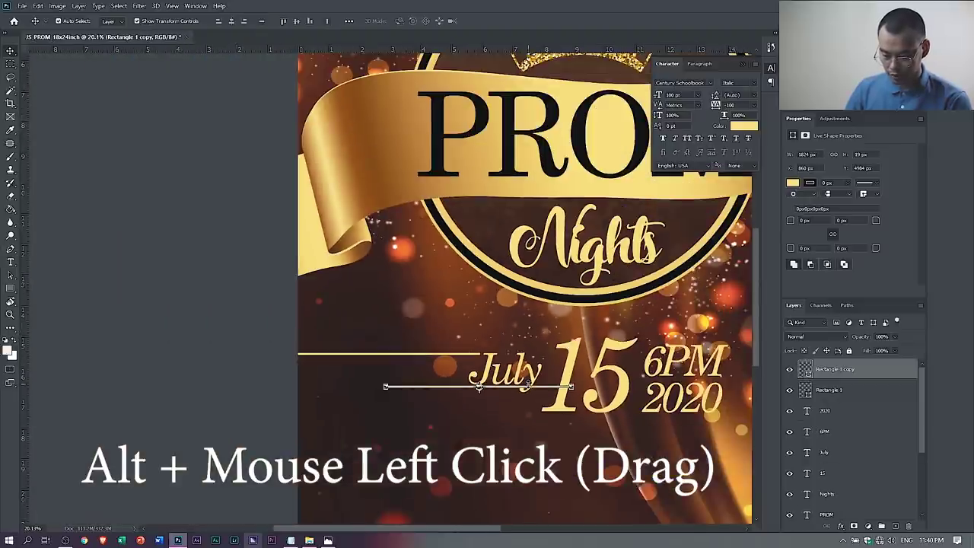
drag(588, 347, 382, 282)
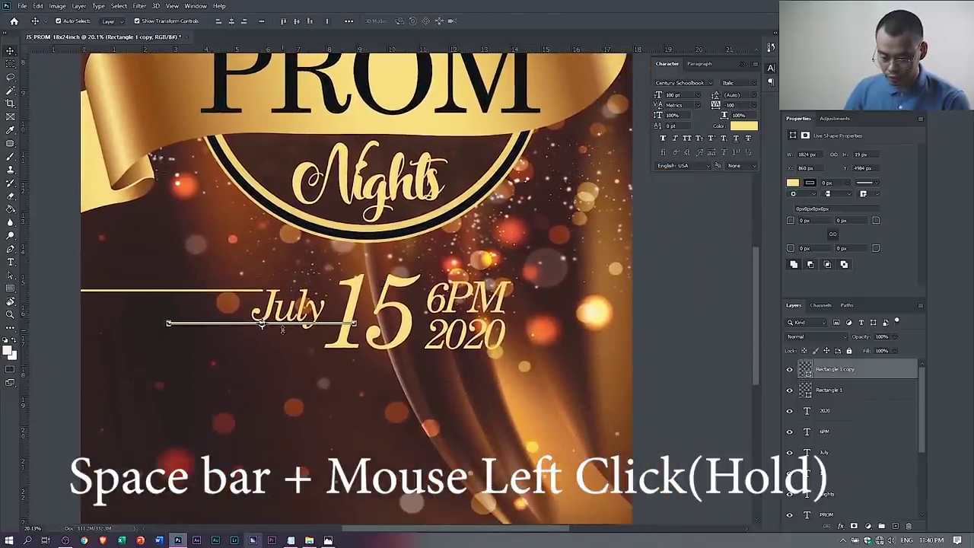
drag(280, 325, 621, 347)
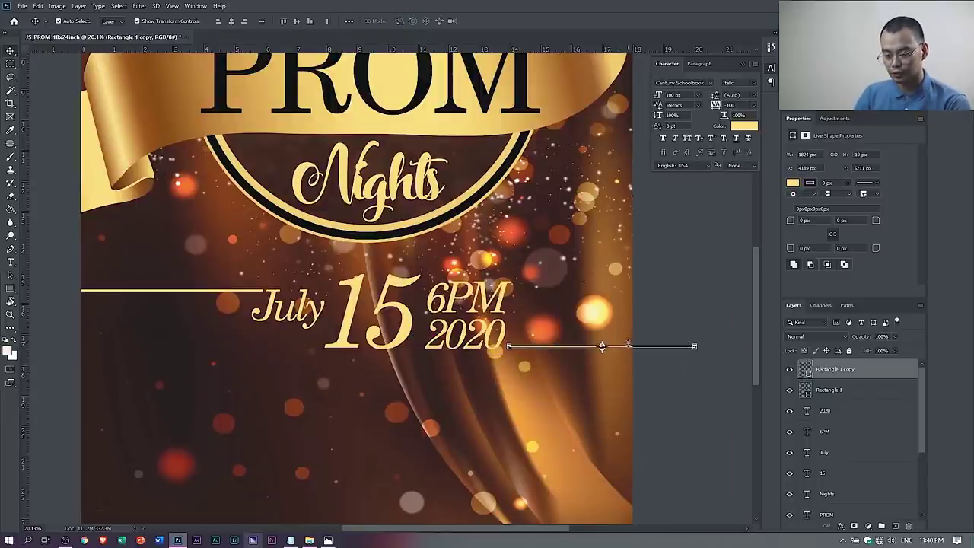
drag(621, 349, 617, 347)
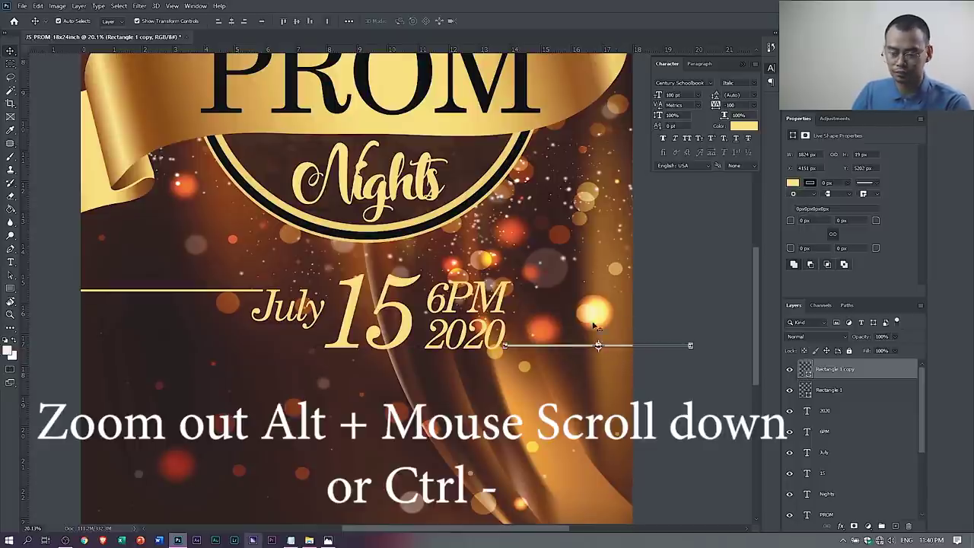
scroll(676, 278, down, 2)
click(678, 390)
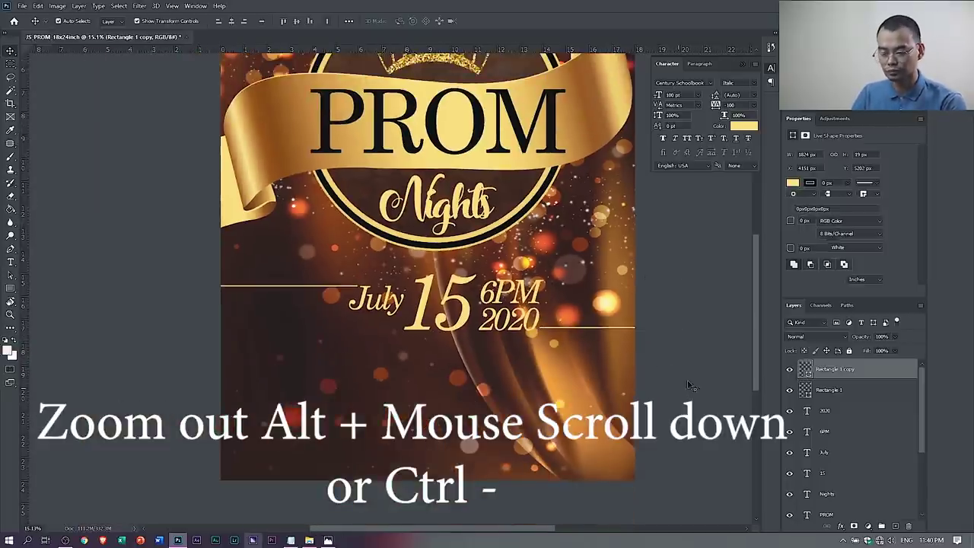
scroll(663, 379, down, 3)
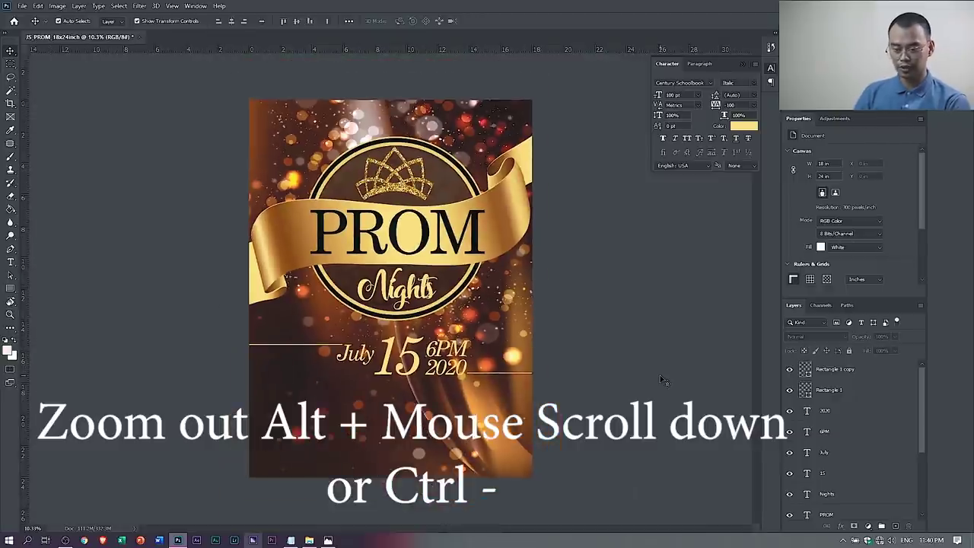
key(ctrl+0)
key(t)
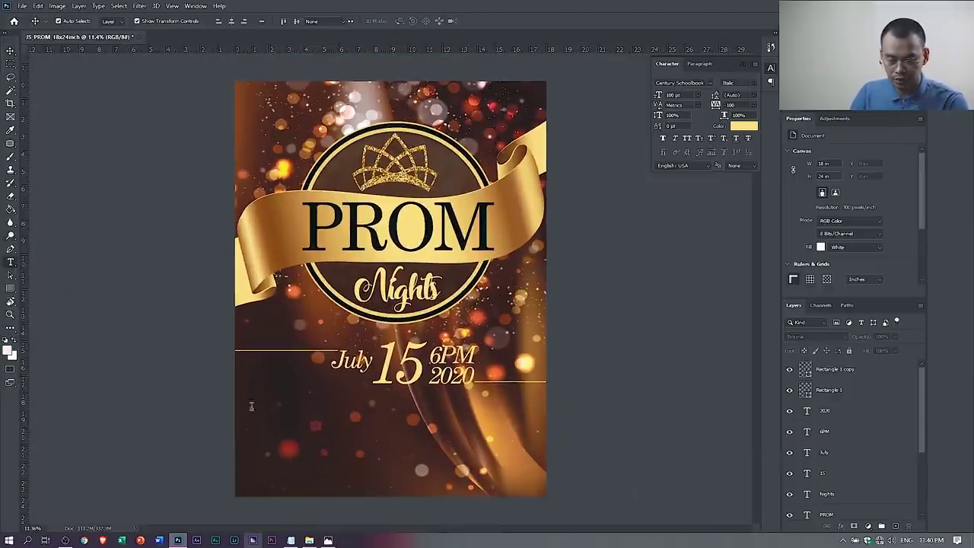
Type the school's name and its Mandaluyong City address as two lines below the date.
click(328, 425)
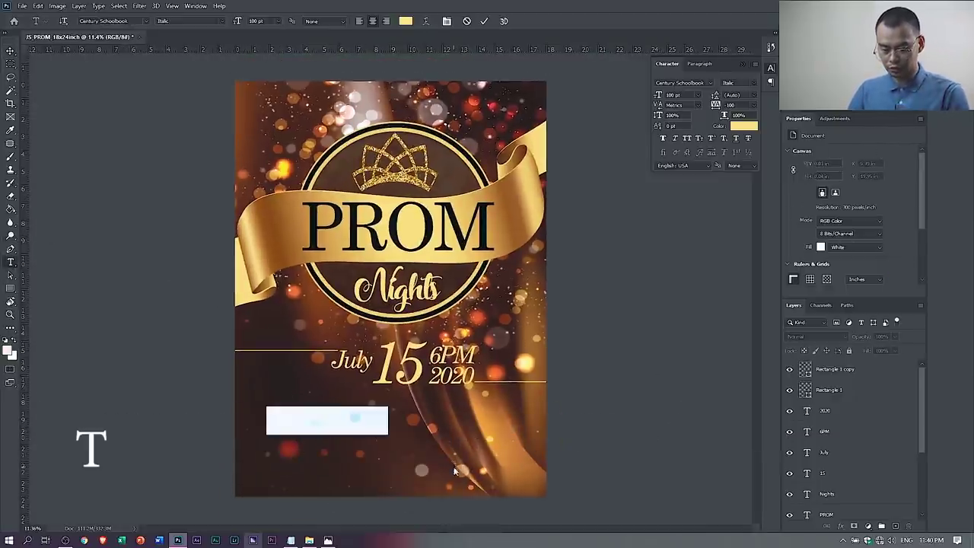
text(Boni)
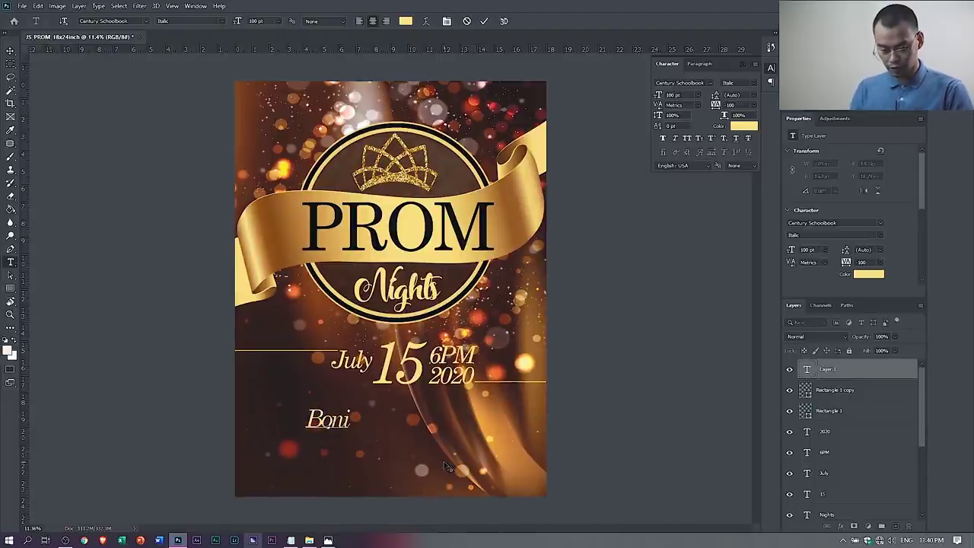
text(facio Javie)
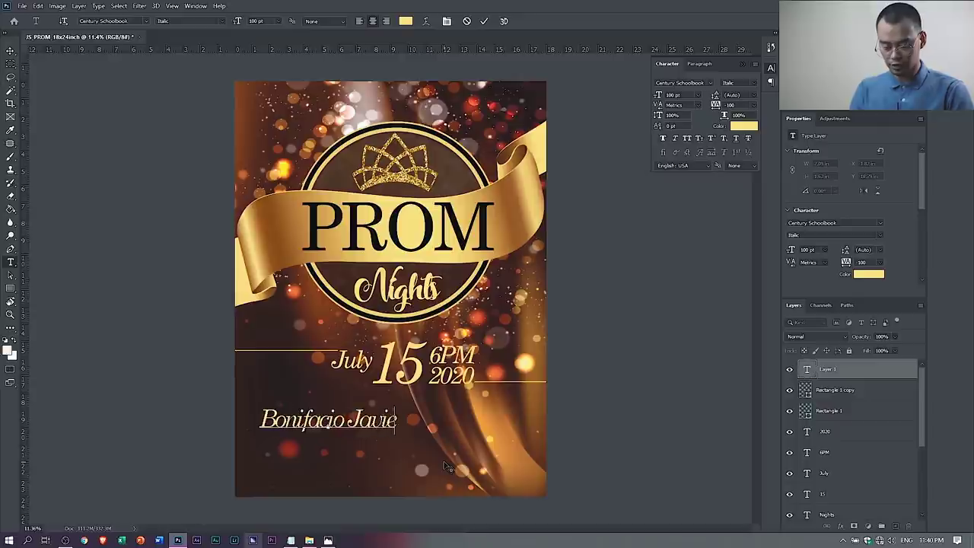
text(r Naro)
key(BackSpace)
key(BackSpace)
text(tional)
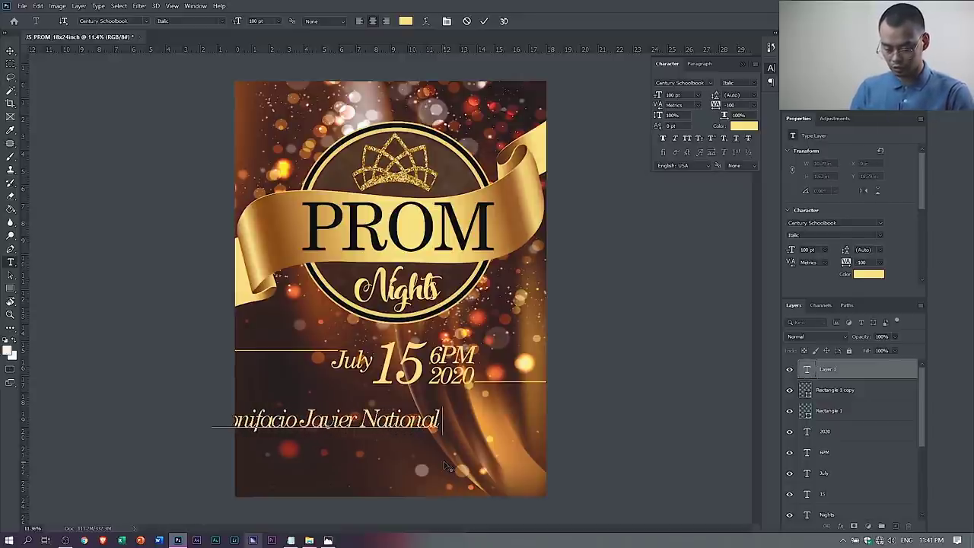
text( high School)
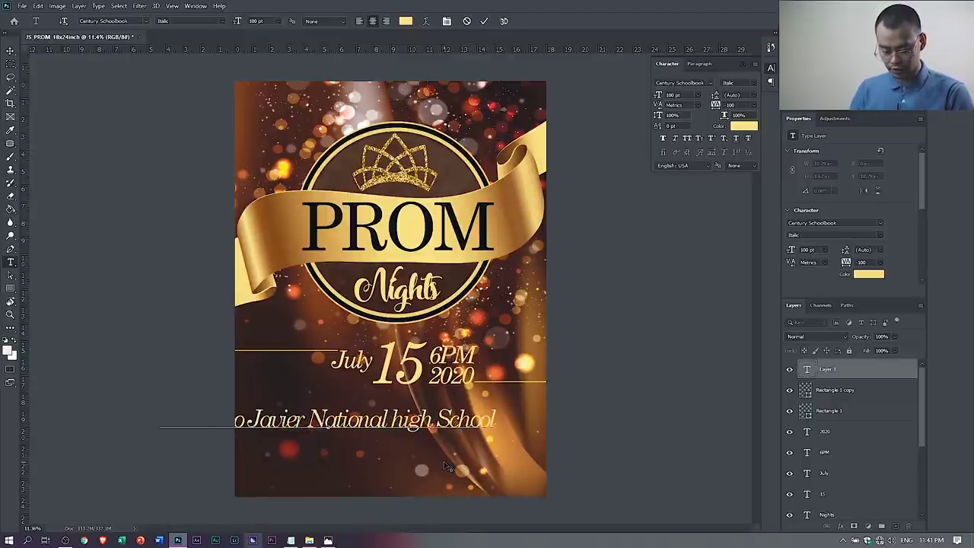
key(Return)
text(Barang)
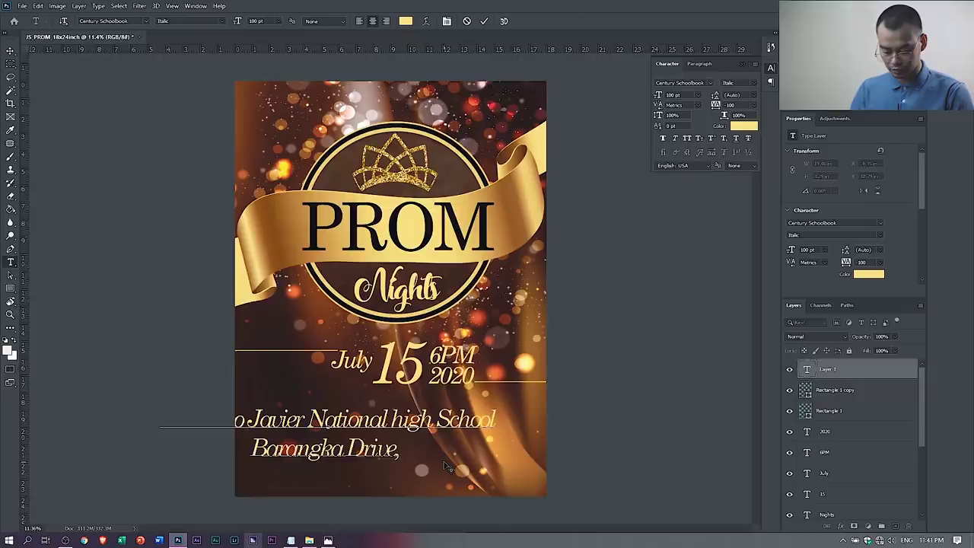
text(Mandalutong)
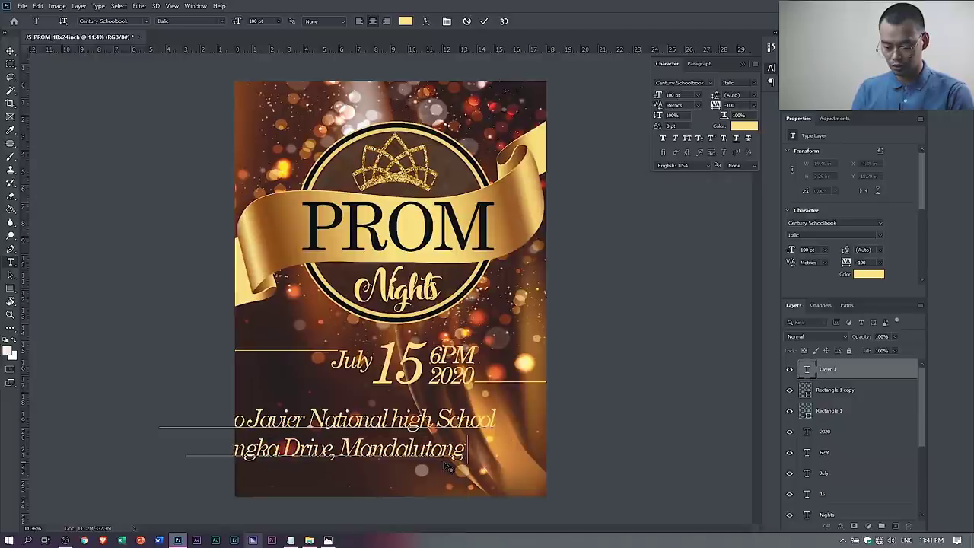
key(BackSpace)
key(BackSpace)
key(BackSpace)
key(BackSpace)
text(yong City)
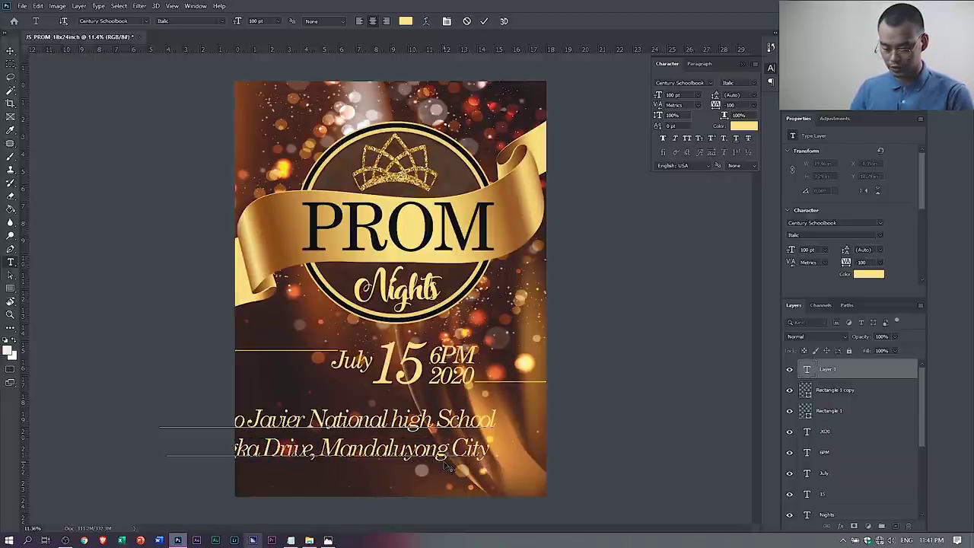
Set the school text block to 75 pt and centre it under the date.
key(ctrl+a)
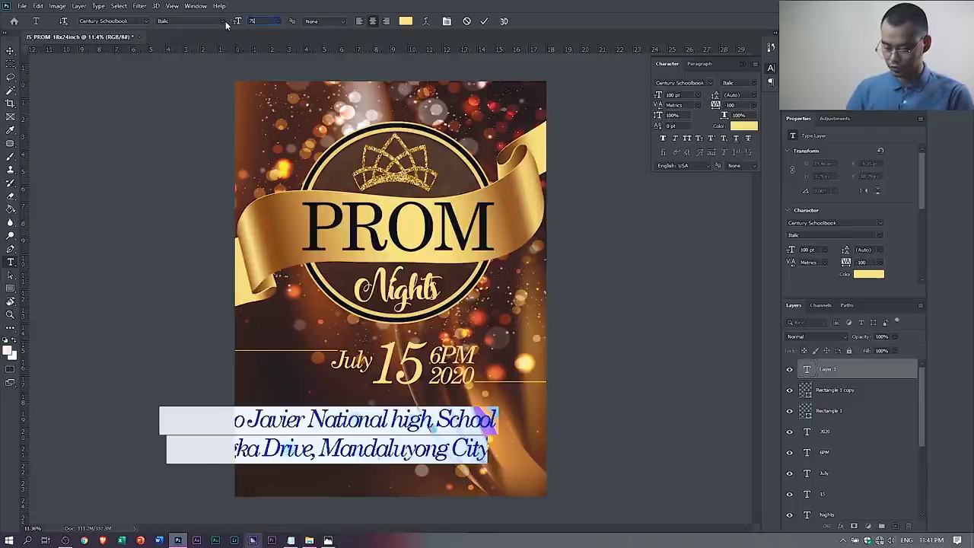
key(Return)
click(10, 50)
drag(354, 438, 426, 437)
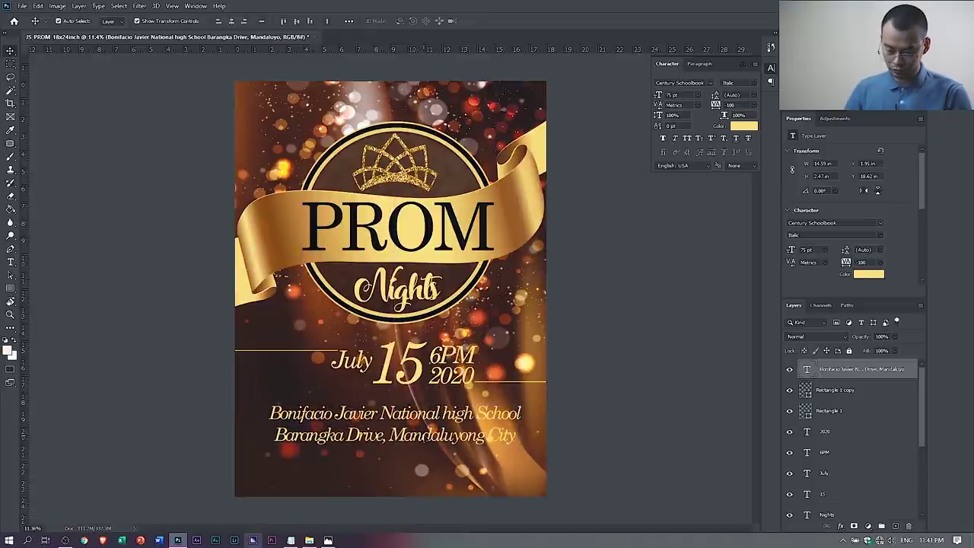
Change the school name and address text colour to white.
key(t)
drag(270, 413, 556, 448)
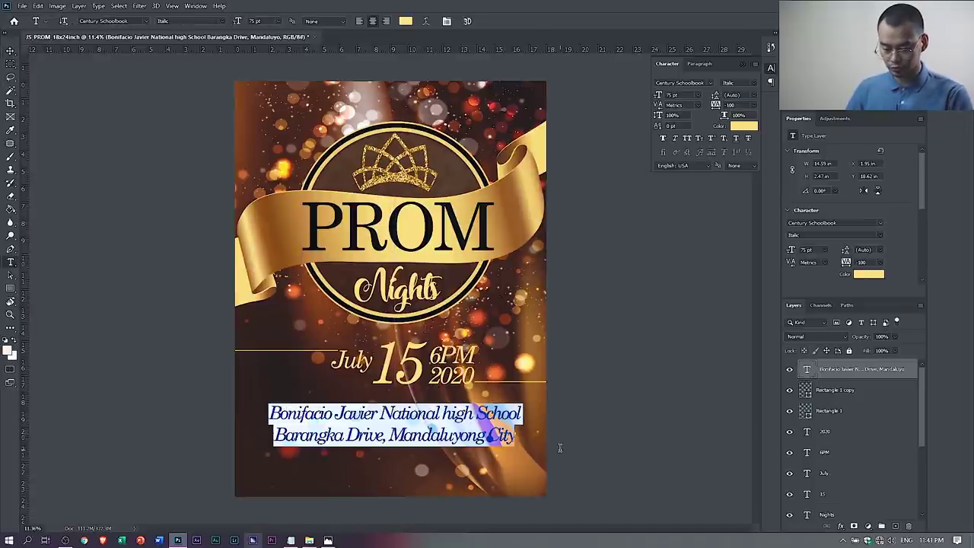
click(404, 21)
click(602, 92)
key(Return)
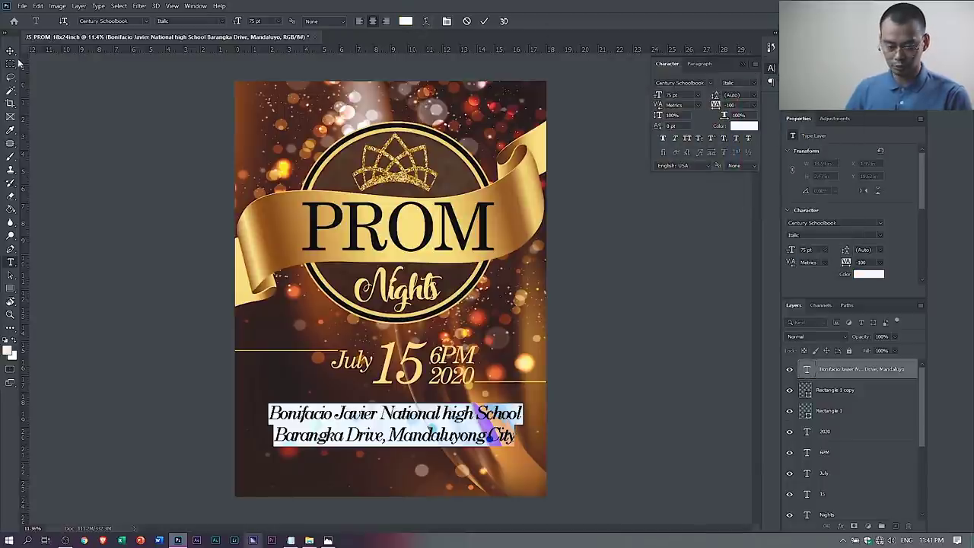
click(10, 50)
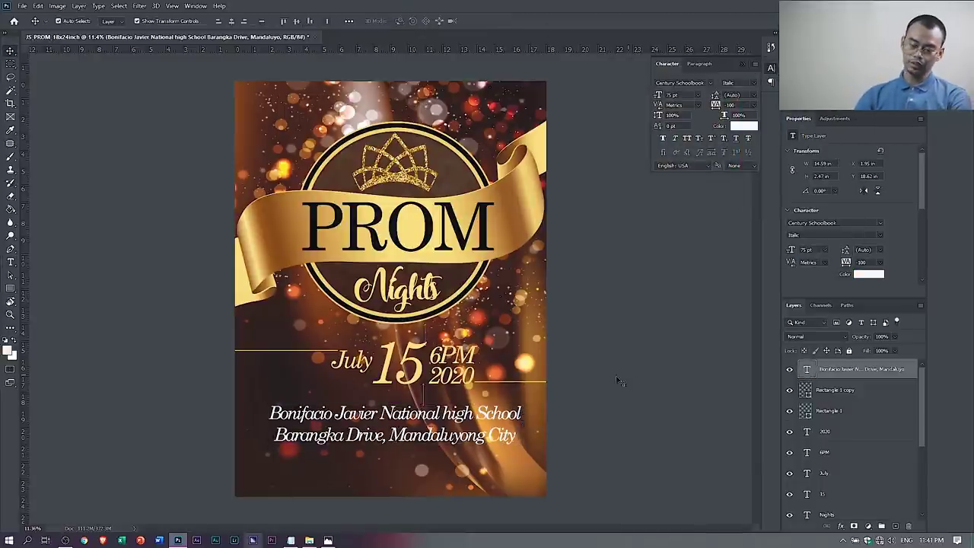
Shrink the address text to 50 pt and nudge it slightly right and down.
click(466, 440)
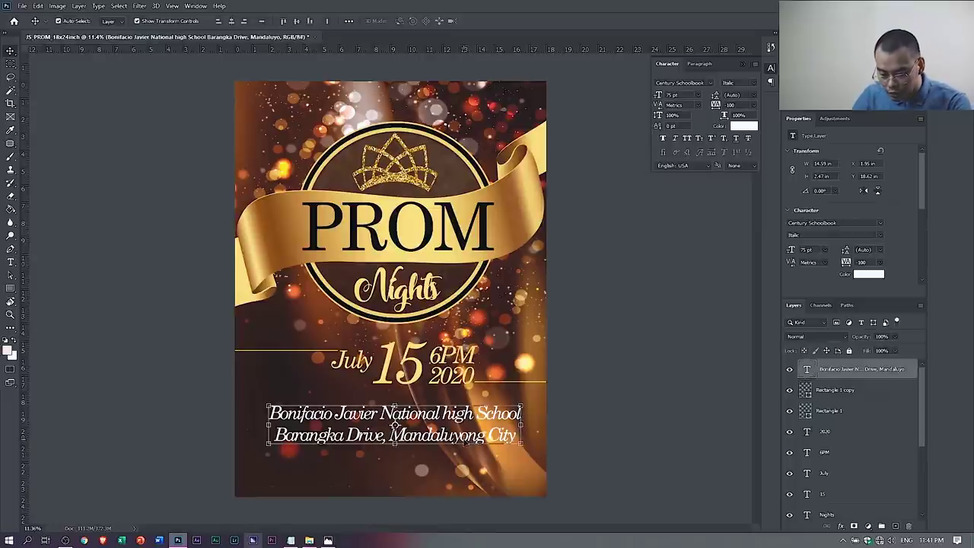
double_click(466, 438)
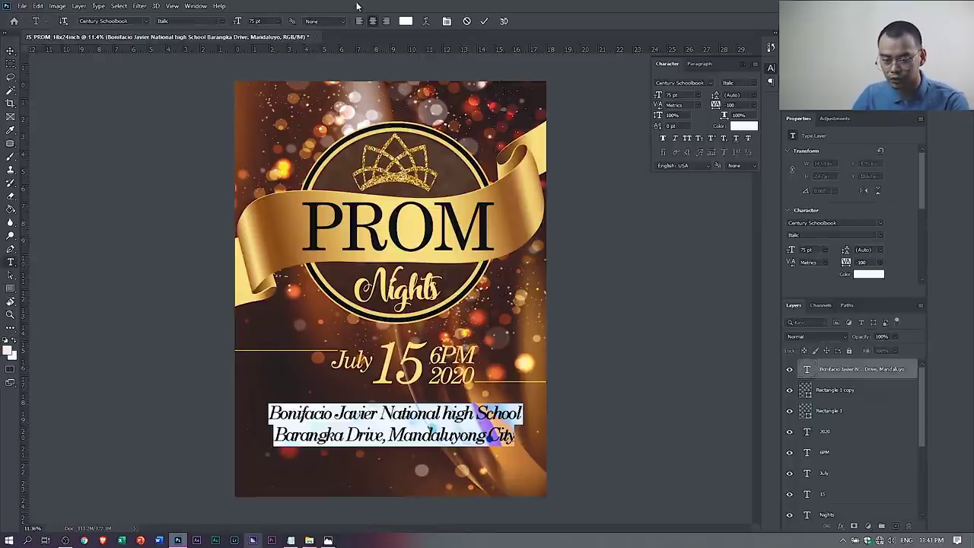
text(50)
key(Return)
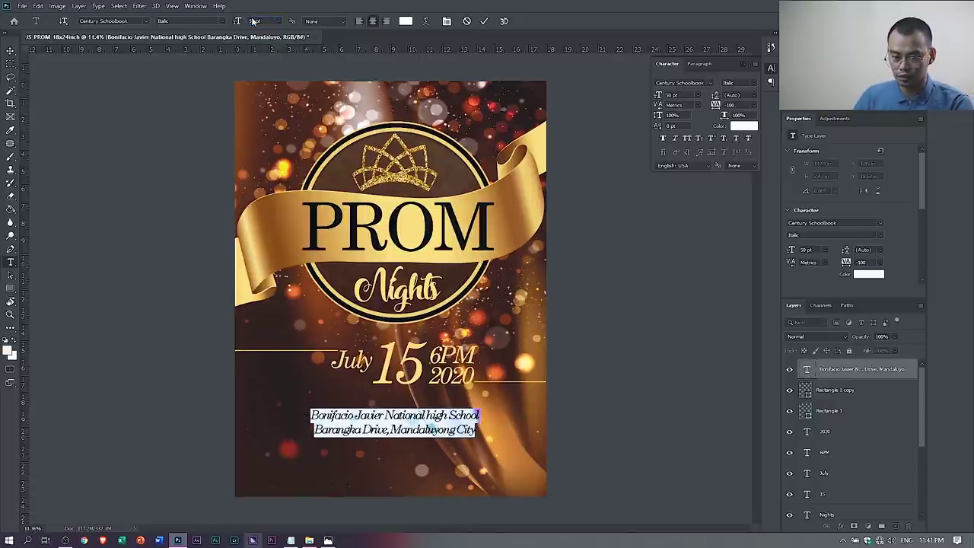
click(10, 51)
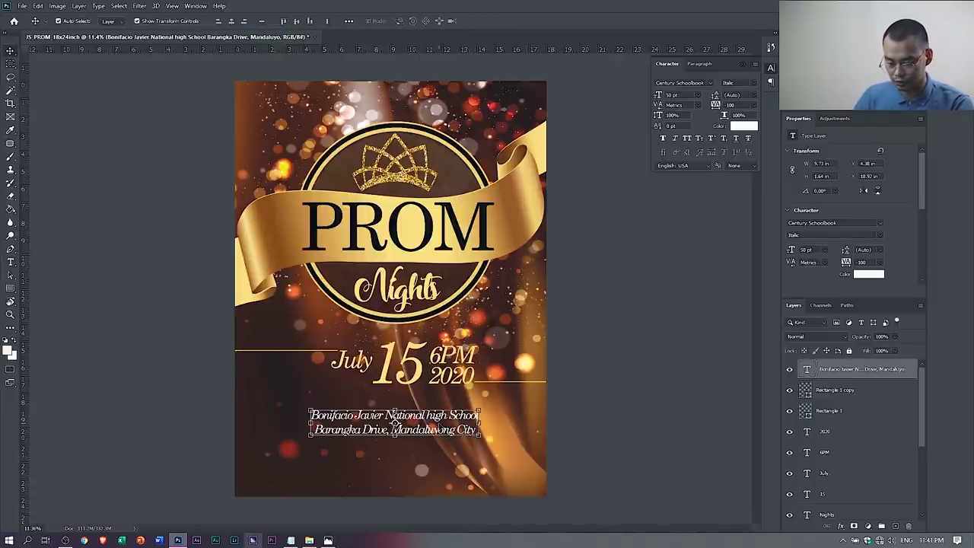
drag(440, 430, 440, 455)
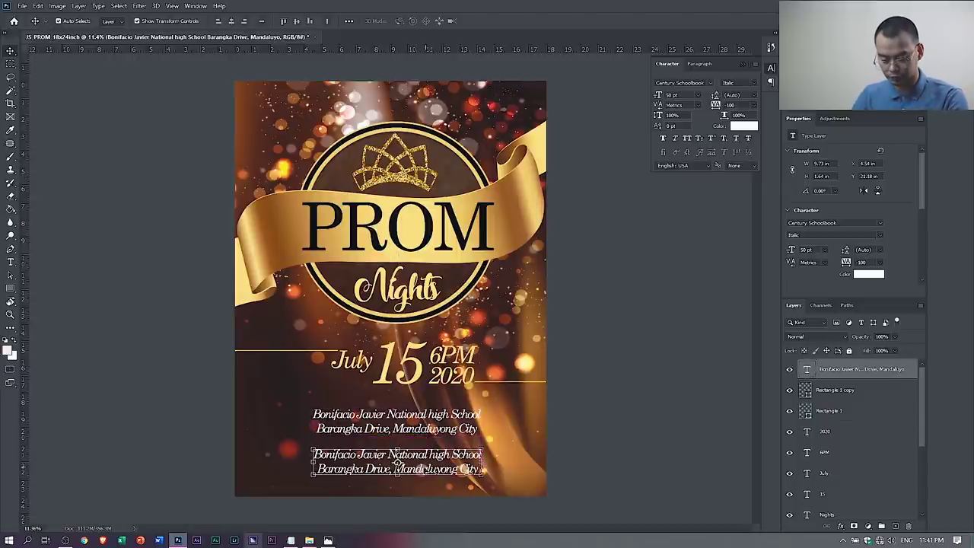
double_click(461, 466)
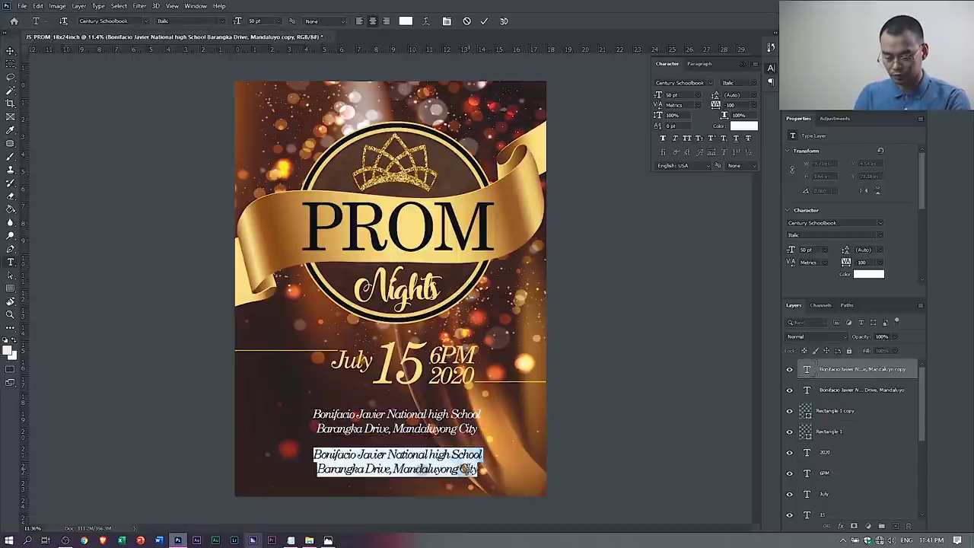
text(www.htt)
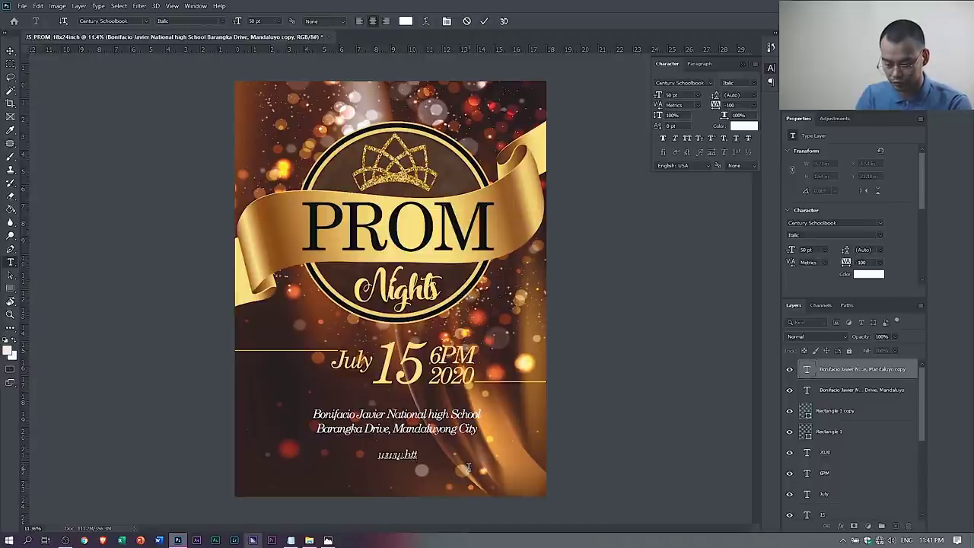
key(BackSpace)
key(BackSpace)
key(BackSpace)
key(BackSpace)
key(BackSpace)
key(BackSpace)
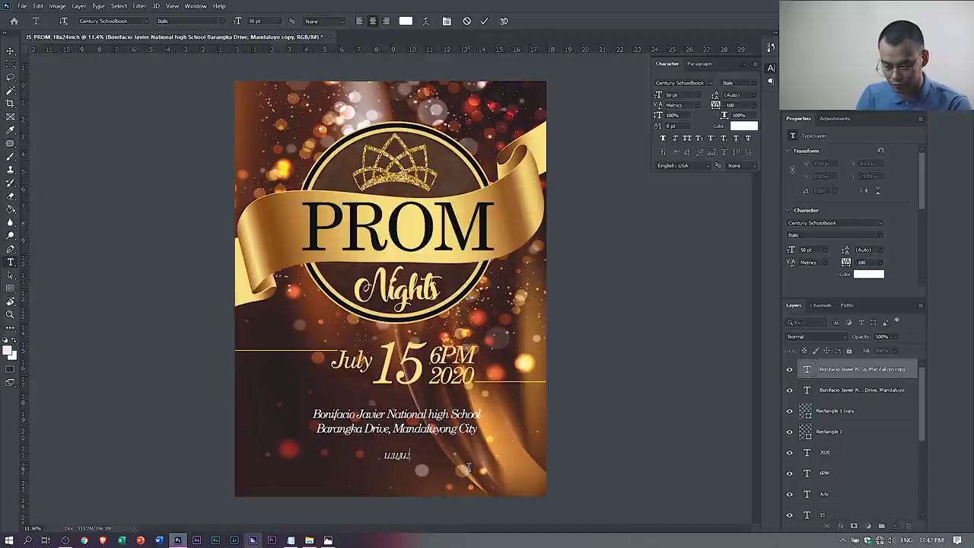
text(http)
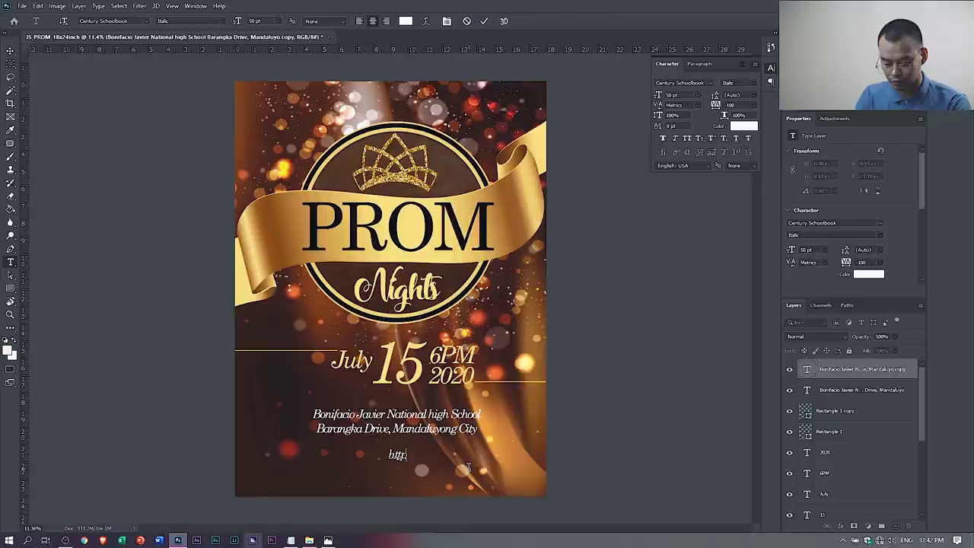
text(s://)
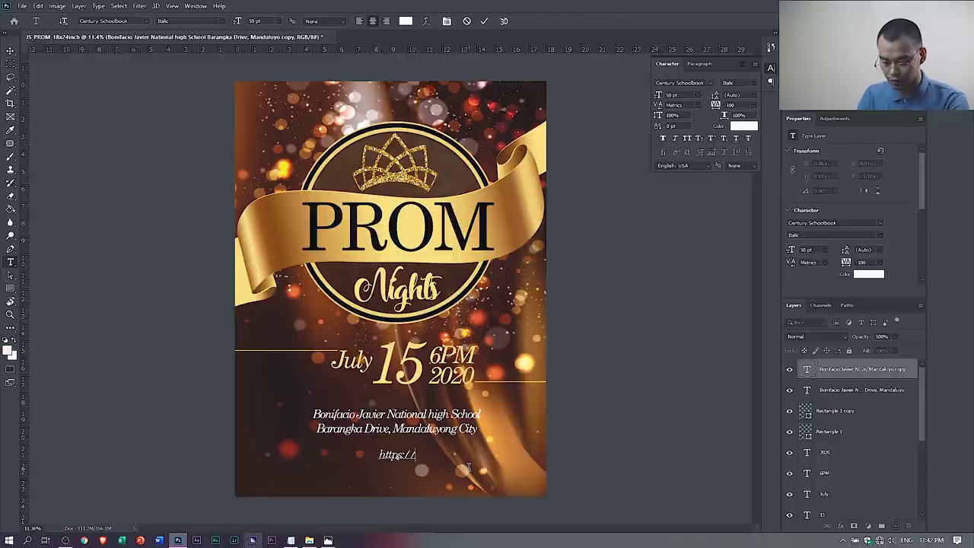
text(hinhs)
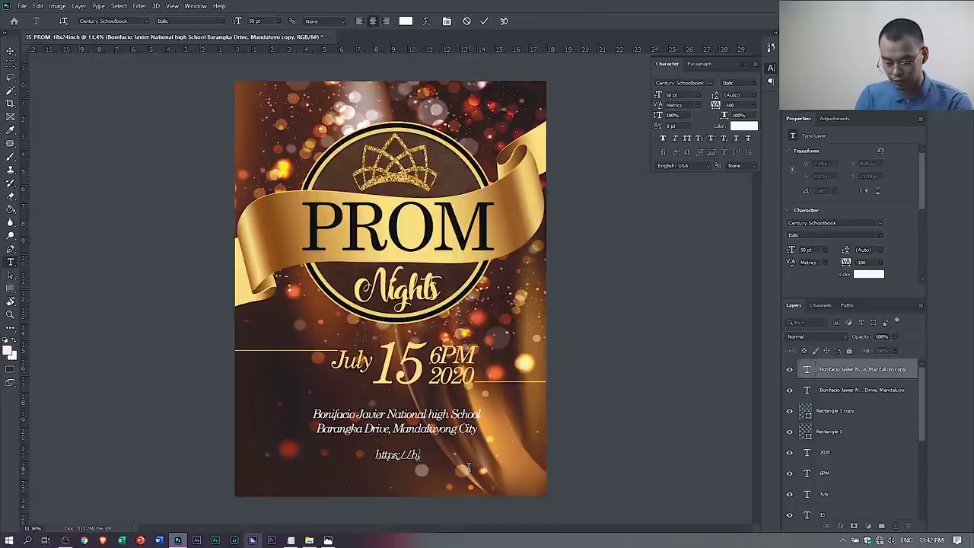
text(.de)
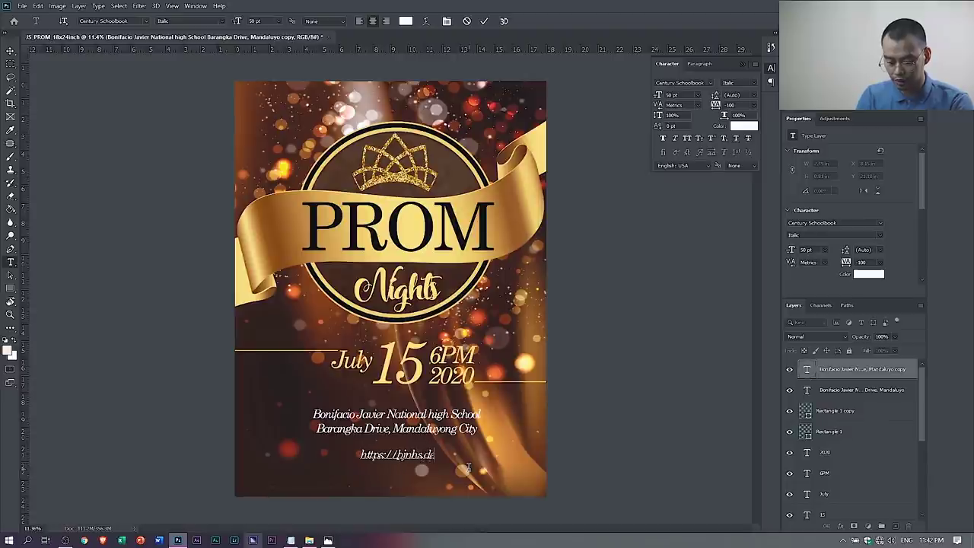
text(pedman)
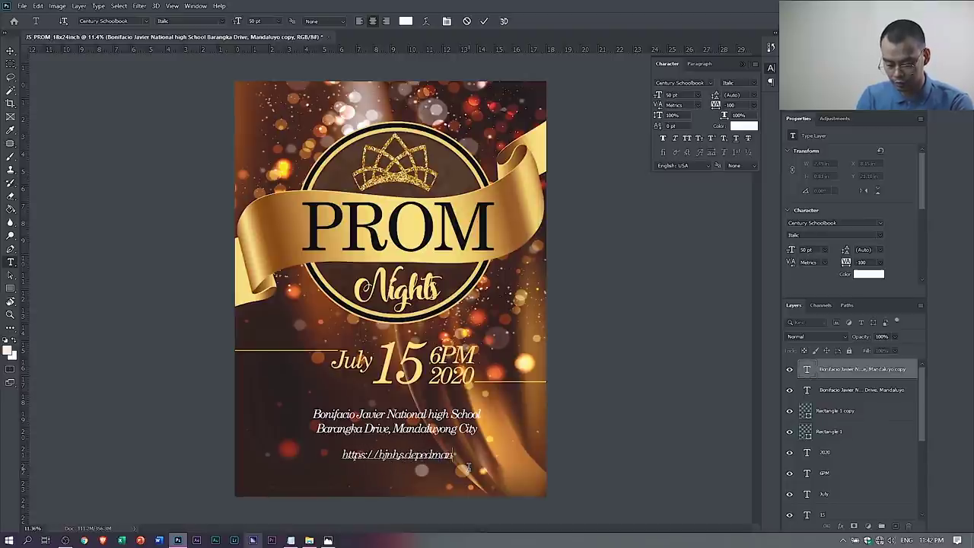
text(daluyong.ogr)
key(BackSpace)
key(BackSpace)
key(BackSpace)
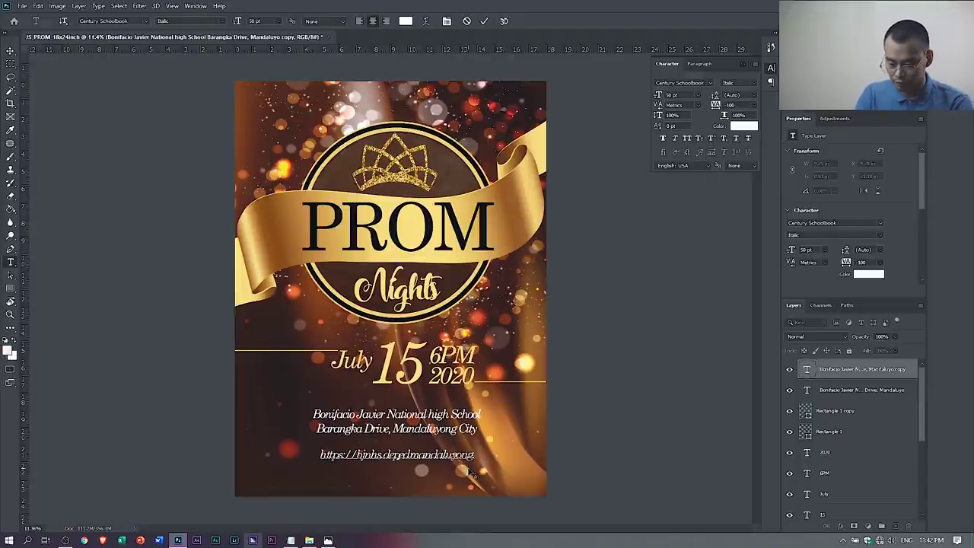
text(org)
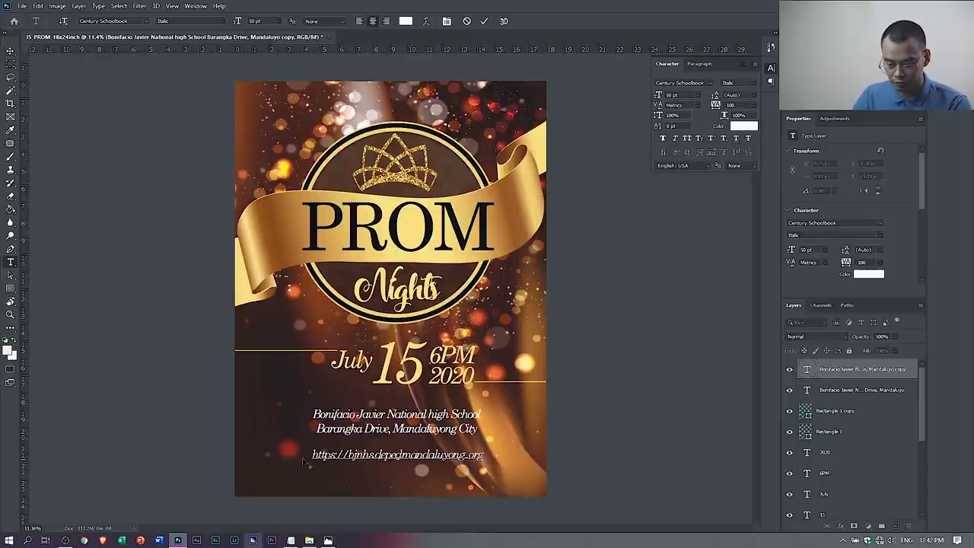
click(311, 454)
text(For more)
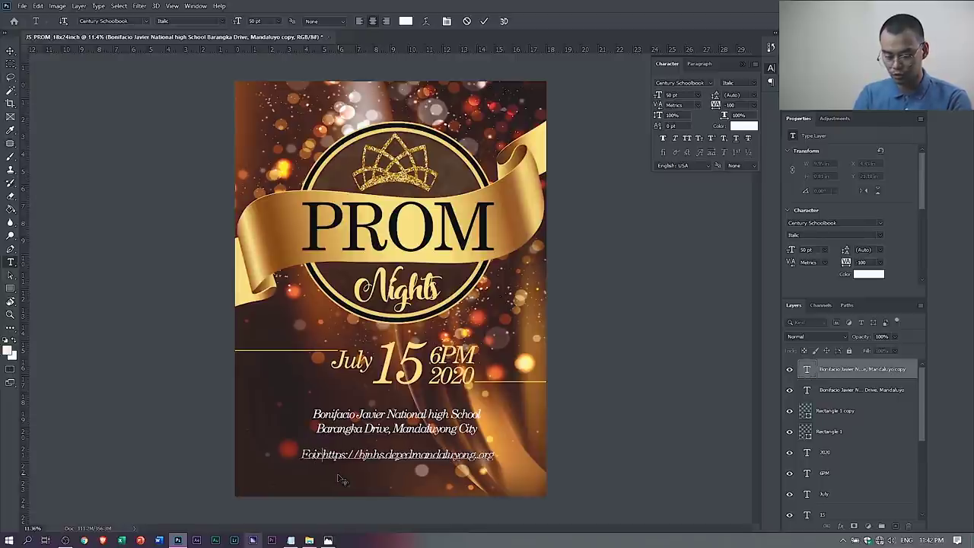
key(BackSpace)
key(BackSpace)
key(BackSpace)
key(BackSpace)
key(BackSpace)
key(BackSpace)
key(BackSpace)
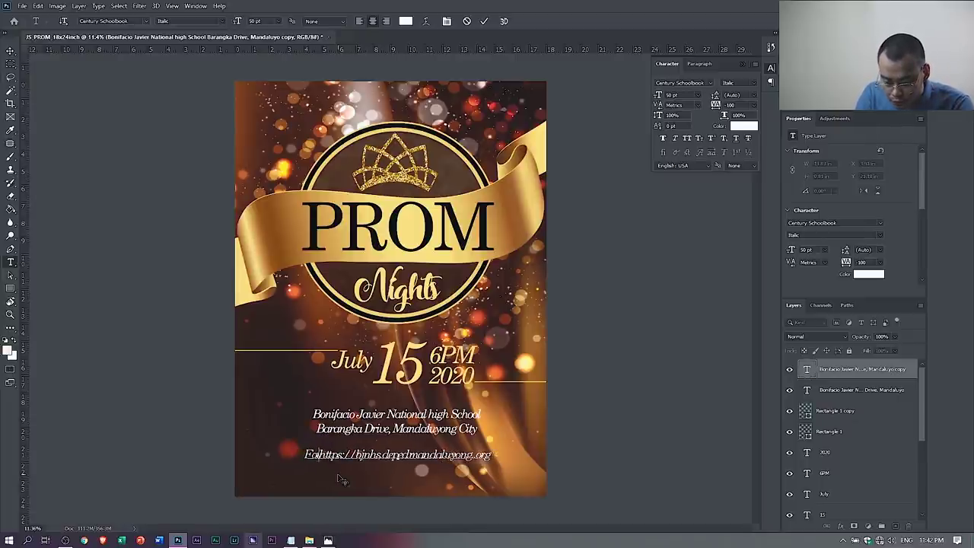
text(or more )
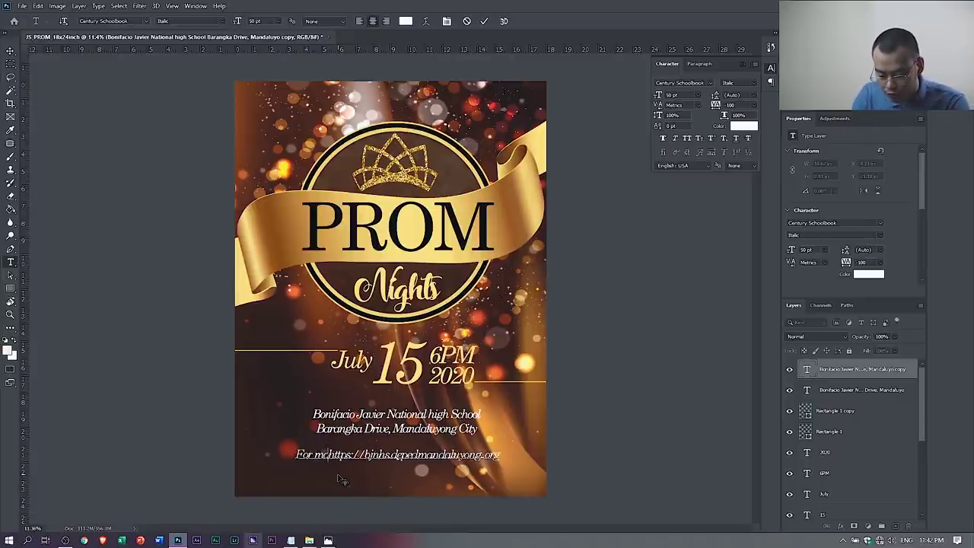
text(questio)
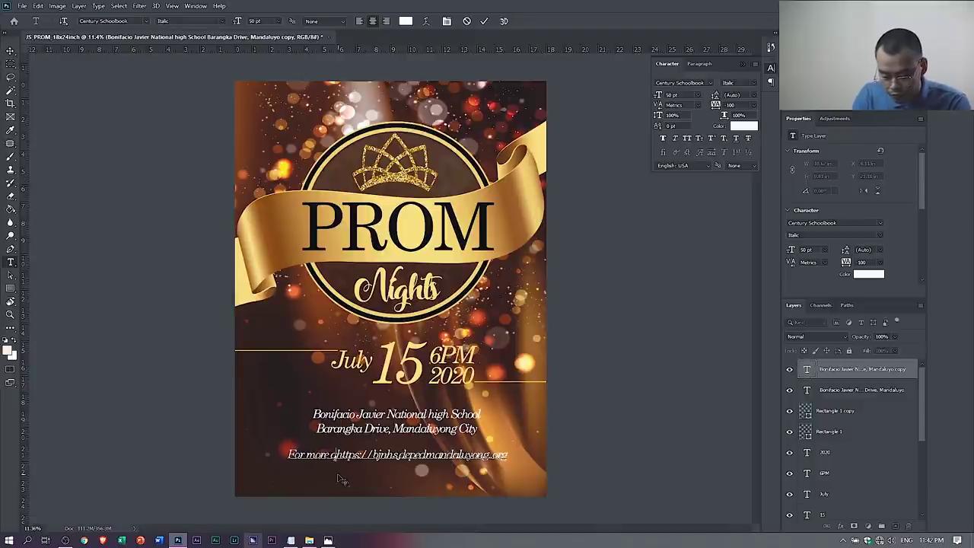
text(ns pls)
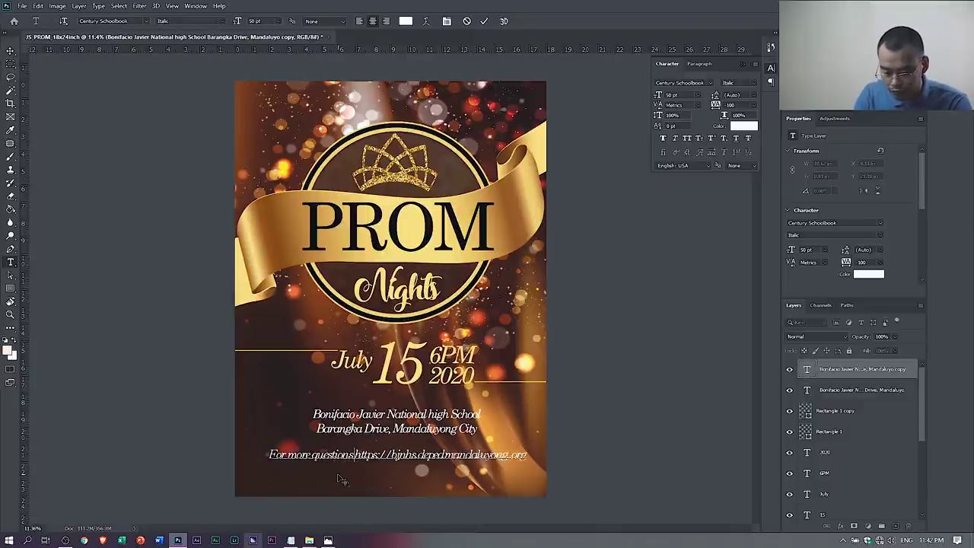
text( visit)
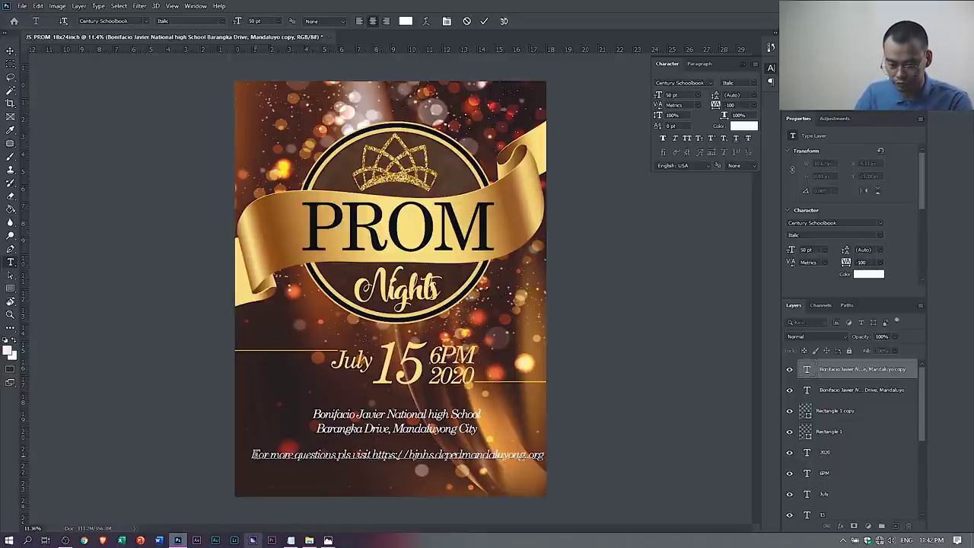
Set the contact line to Century Regular with 0 tracking.
key(ctrl+a)
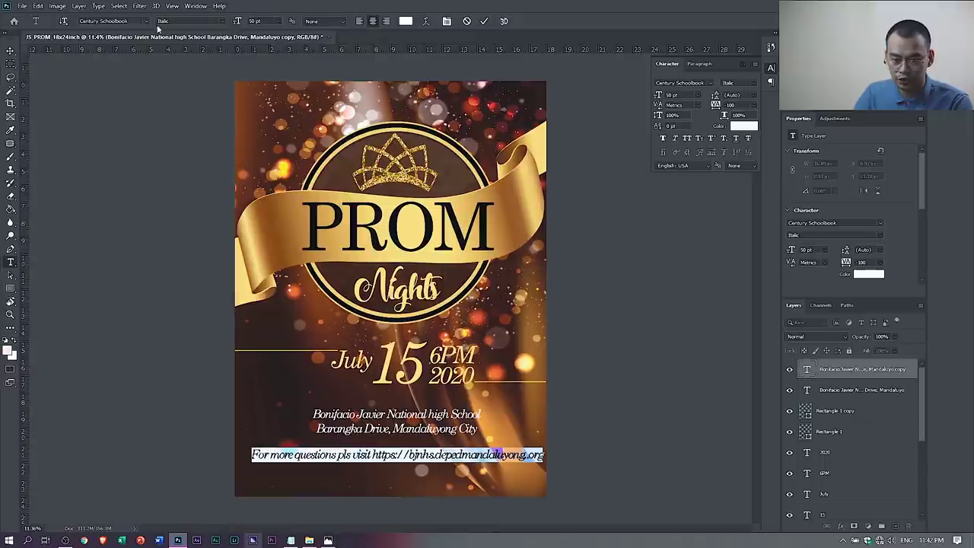
click(222, 22)
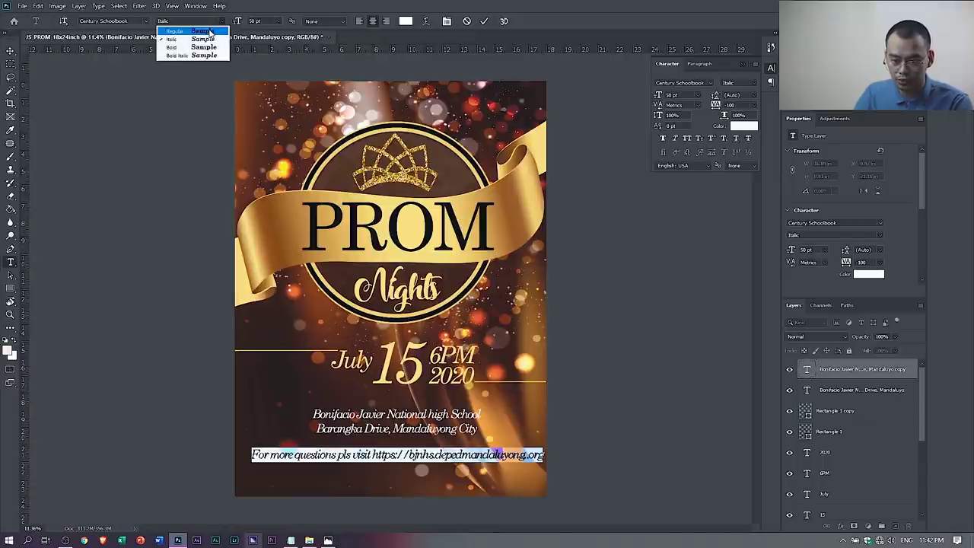
click(211, 32)
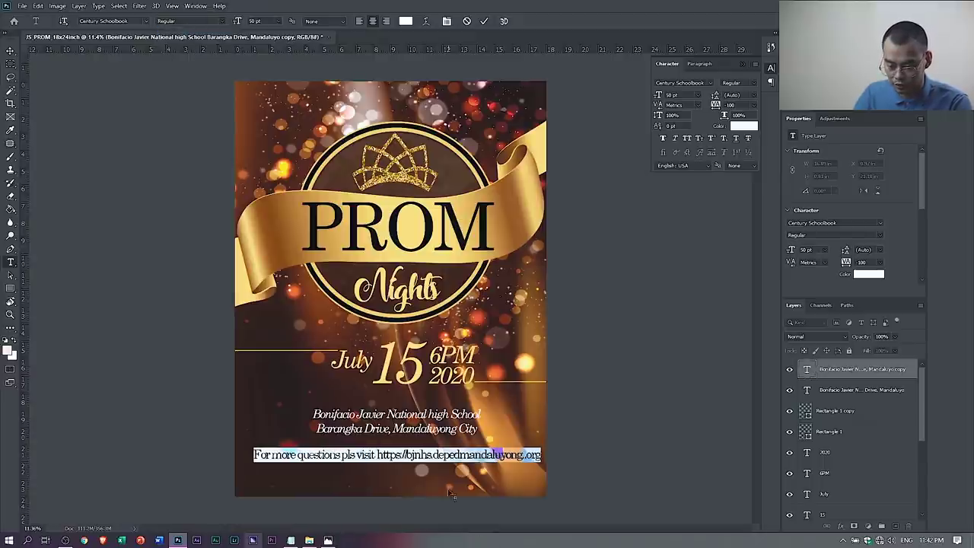
click(114, 21)
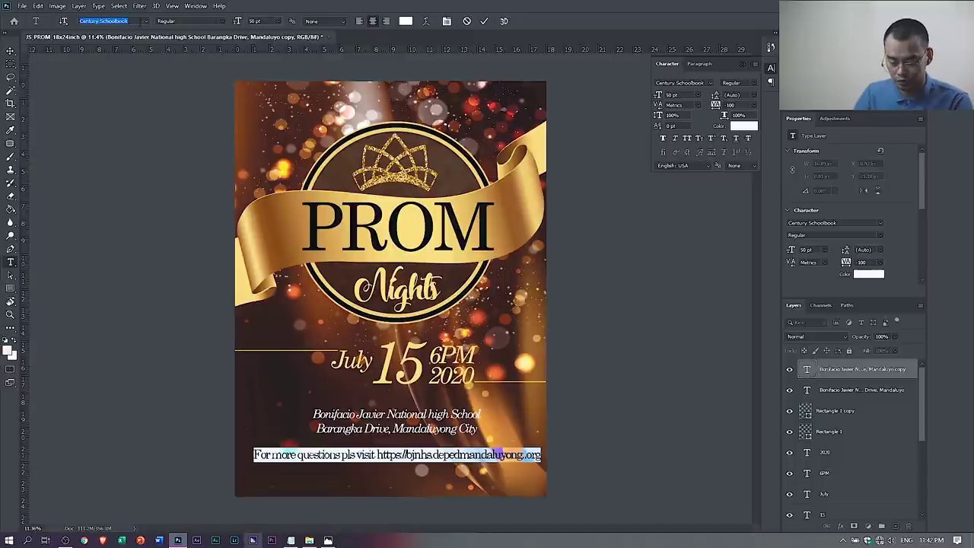
text(centu)
key(Escape)
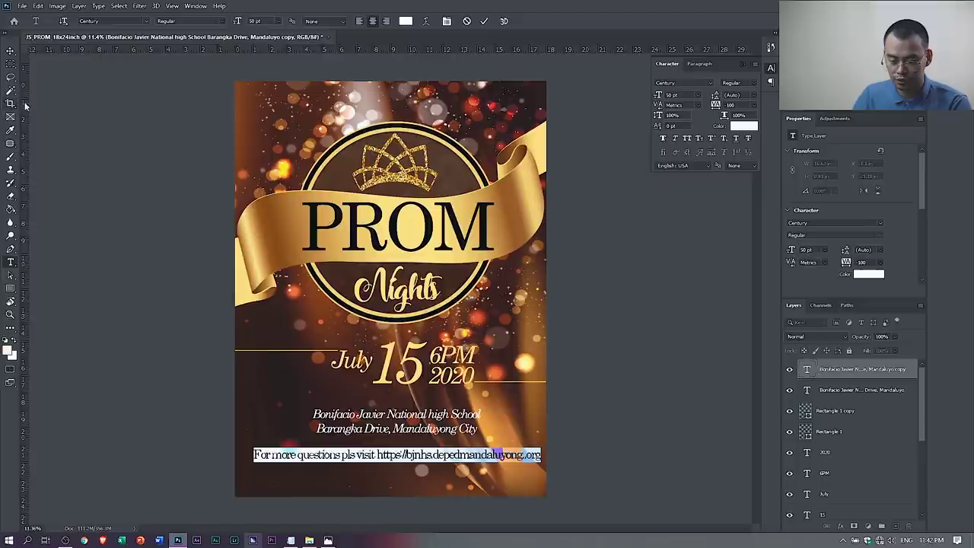
click(756, 108)
click(735, 156)
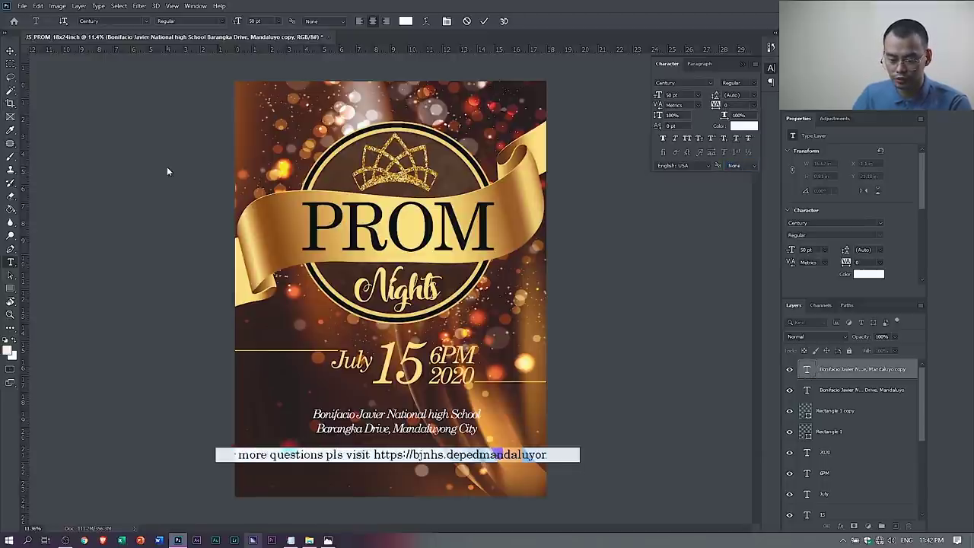
Size the contact line to 35 pt and position it near the poster's bottom.
drag(373, 455, 635, 466)
key(ctrl+a)
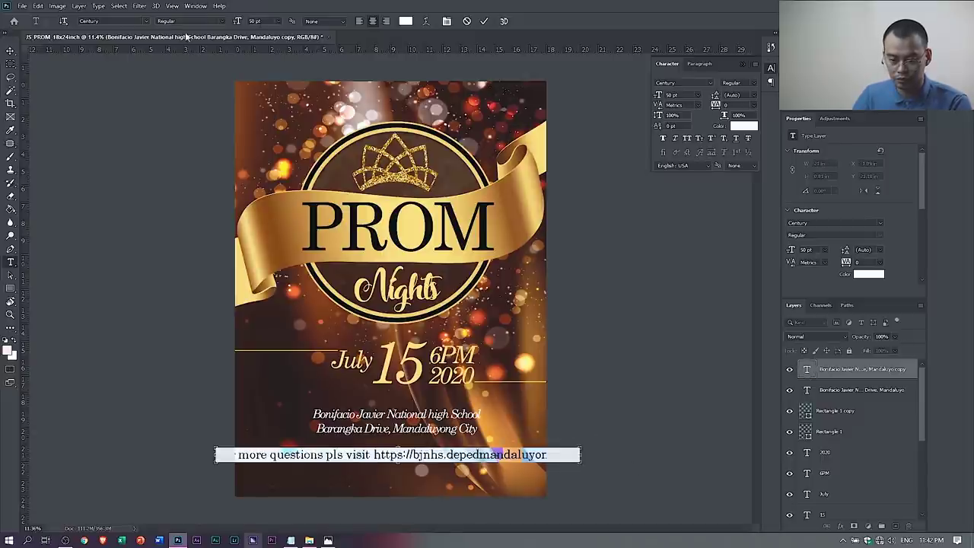
click(254, 21)
text(35)
key(Return)
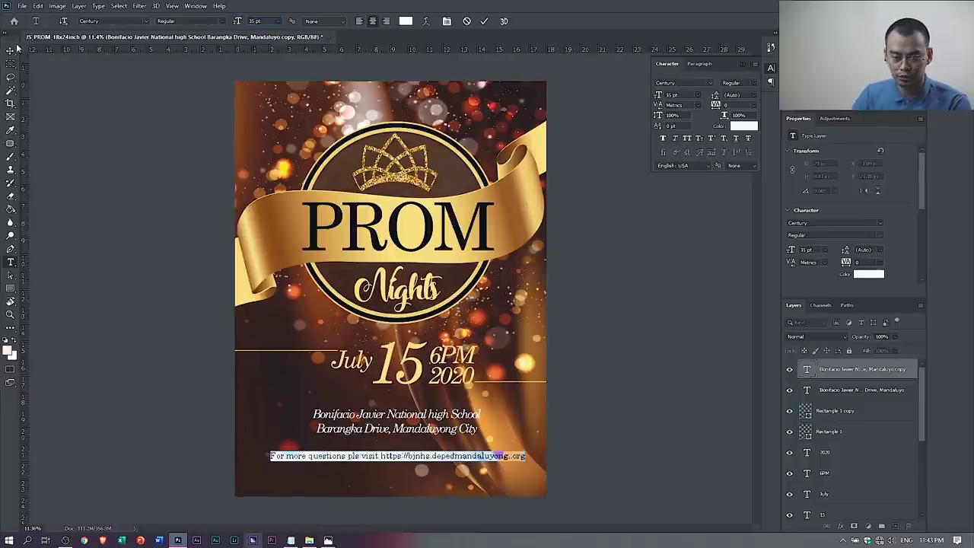
click(11, 49)
drag(457, 460, 450, 488)
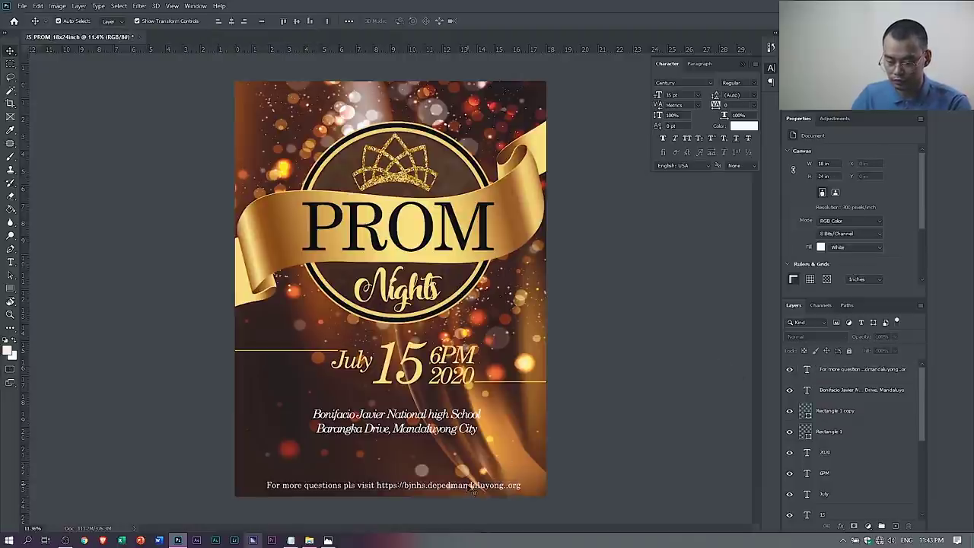
drag(479, 488, 491, 469)
Add 'call' plus the contact phone number from the reference poster to the footer.
key(t)
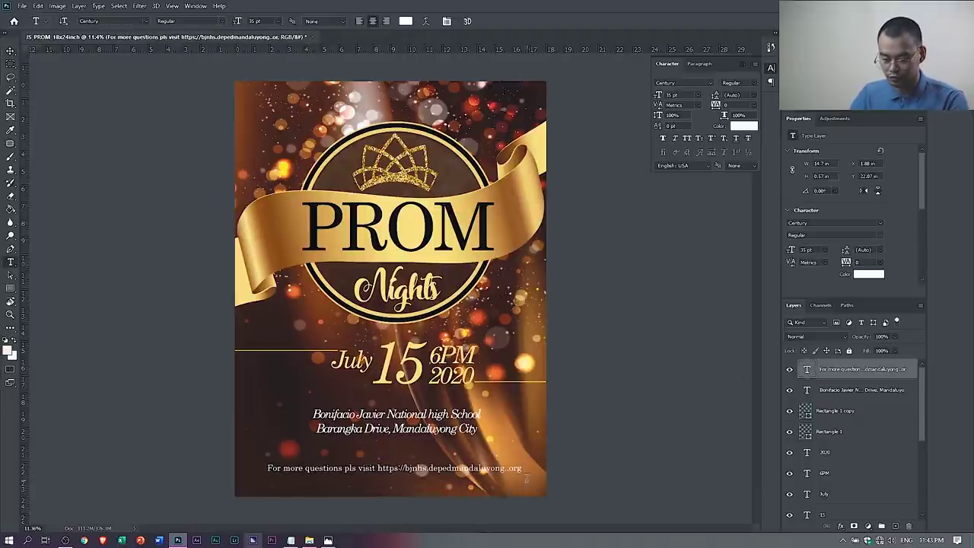
click(491, 469)
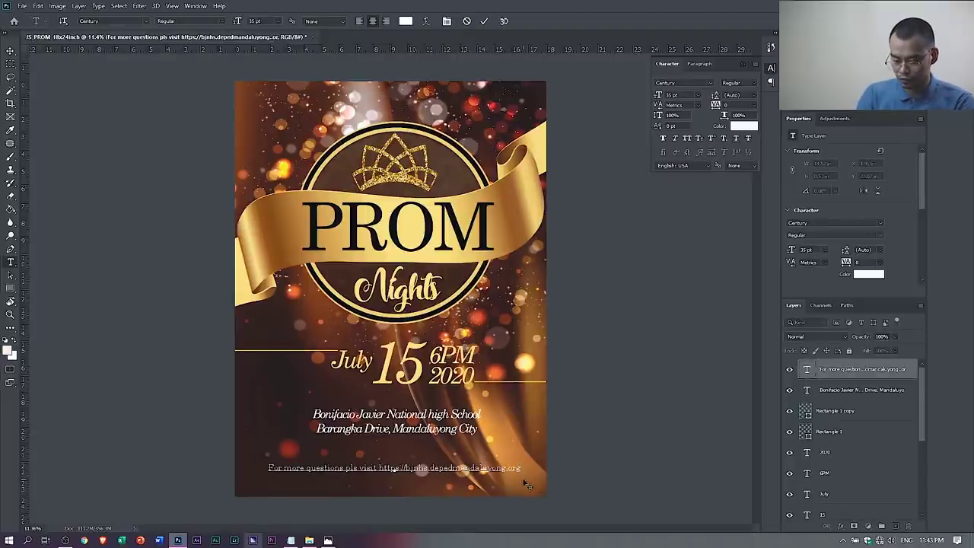
text(call)
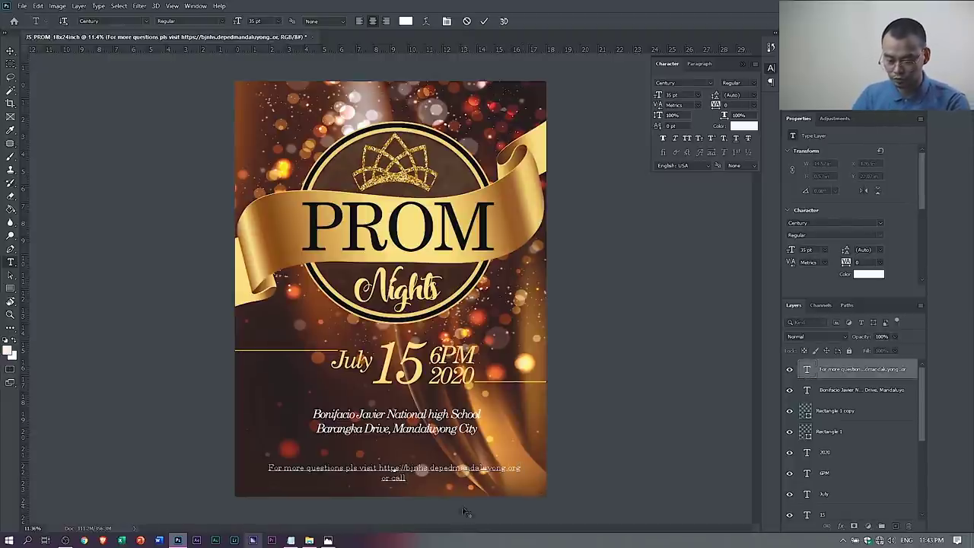
click(329, 540)
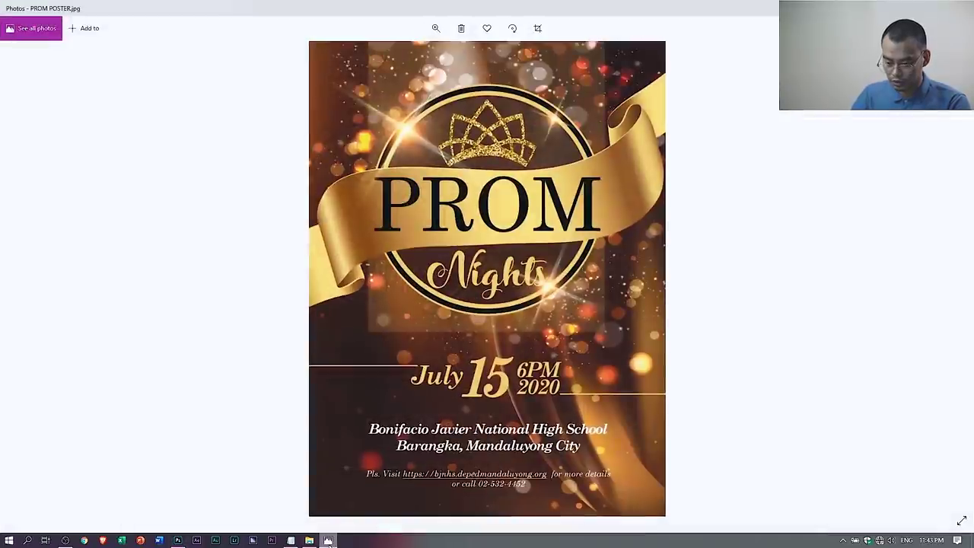
click(328, 540)
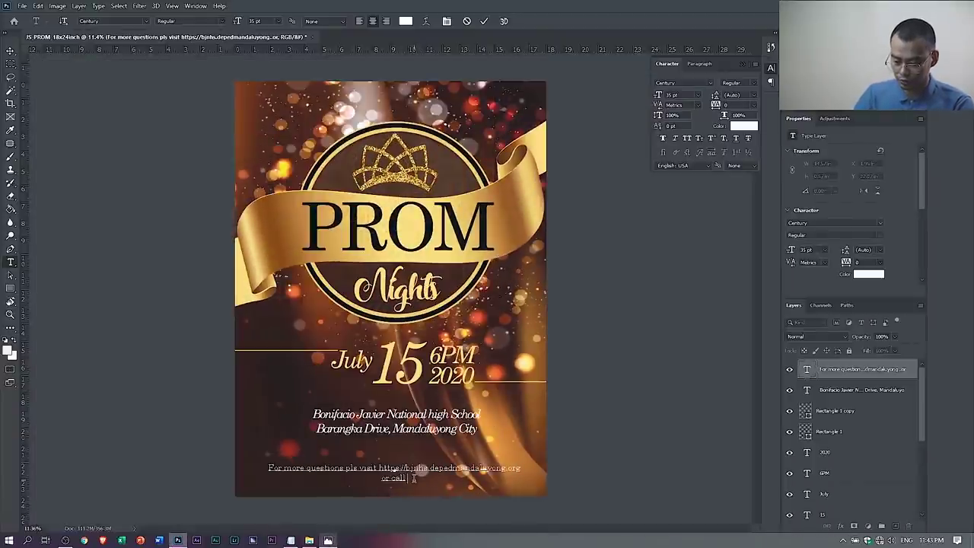
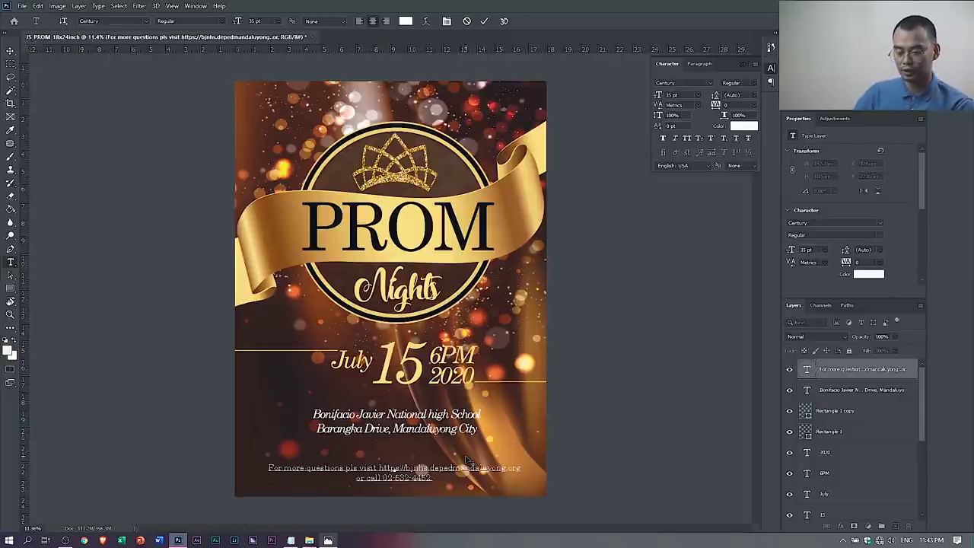
key(ctrl+Return)
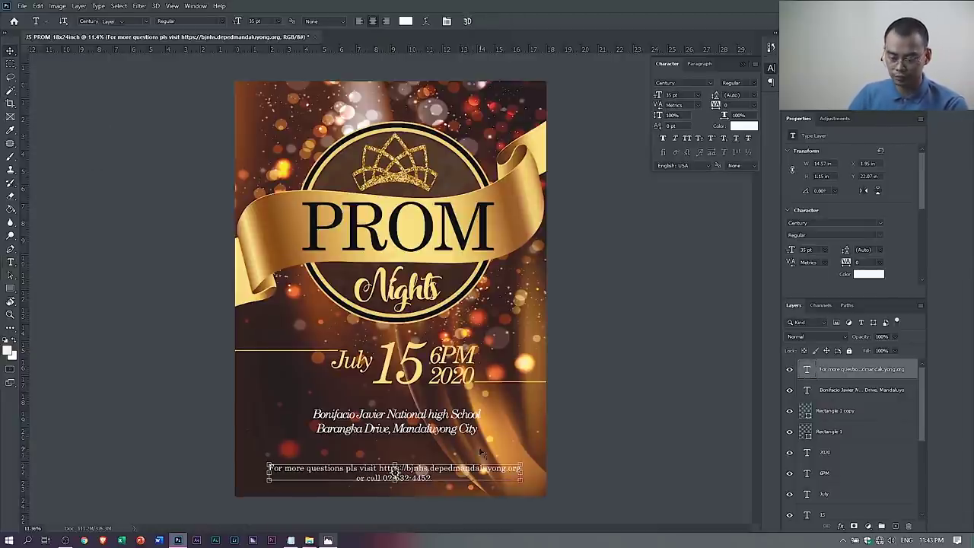
double_click(807, 390)
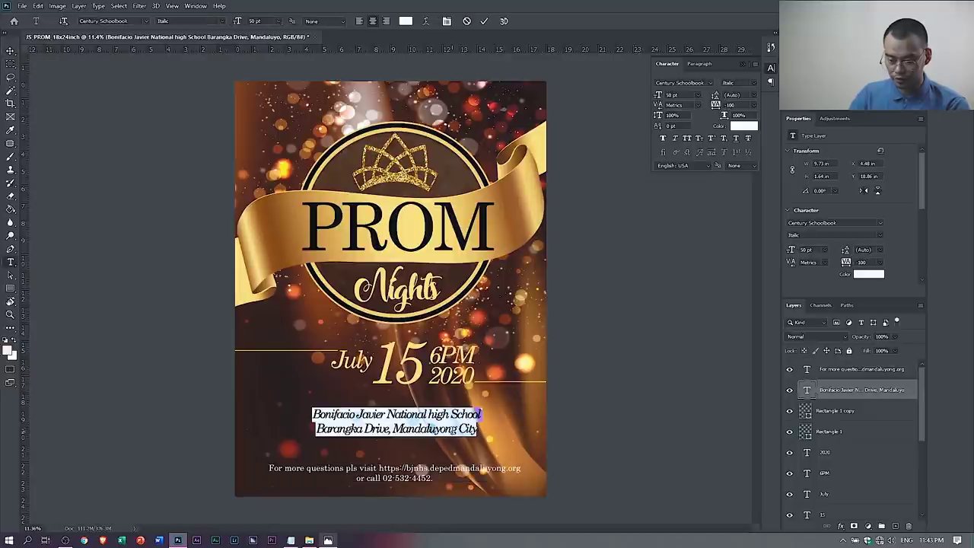
click(11, 51)
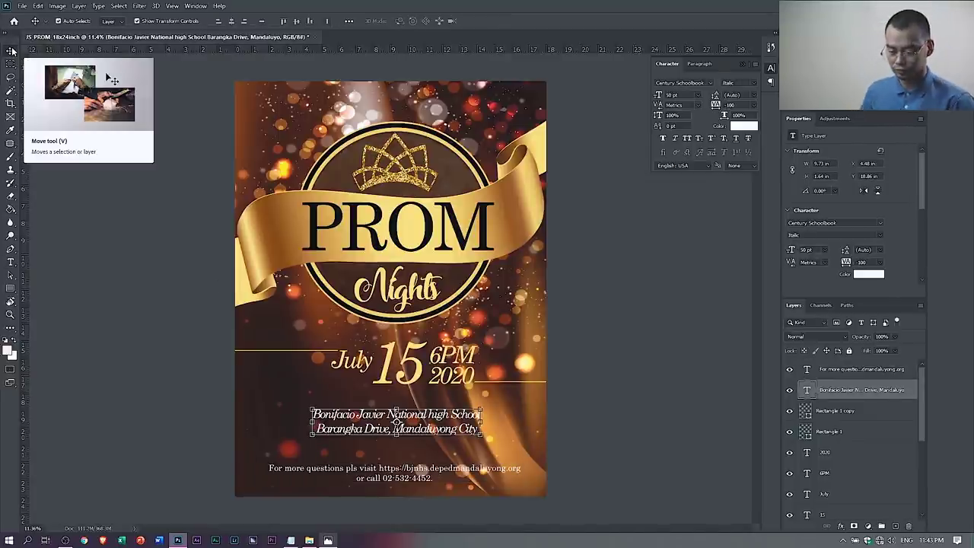
click(127, 251)
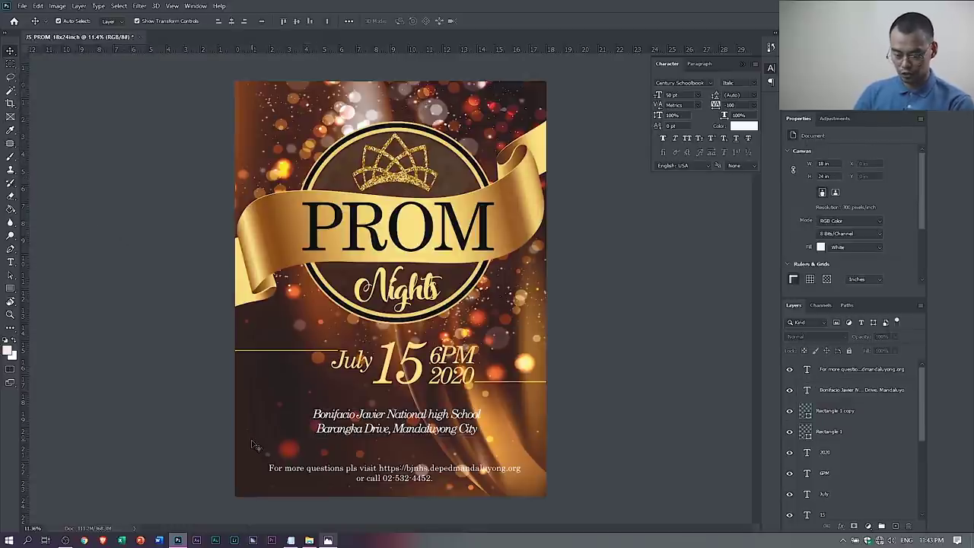
click(309, 541)
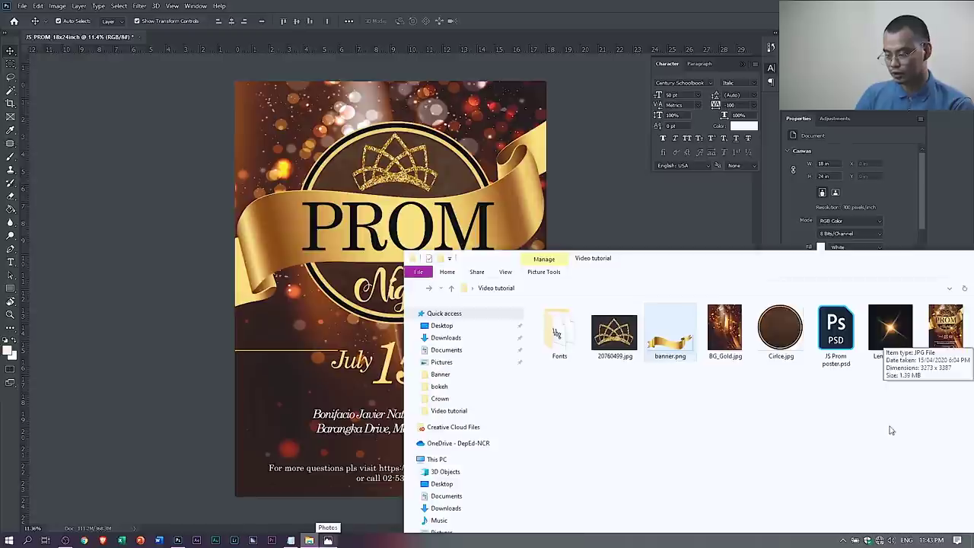
Place the Lens Flare image from the Video tutorial folder over the PROM title.
drag(892, 327, 178, 539)
drag(328, 539, 419, 208)
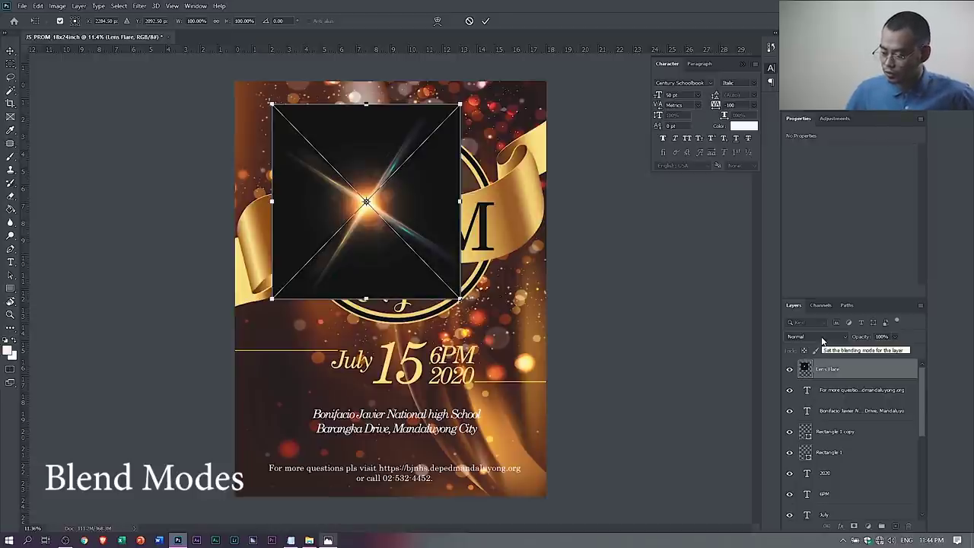
Commit the placed Lens Flare image and set its layer blend mode from Normal to Screen.
click(822, 341)
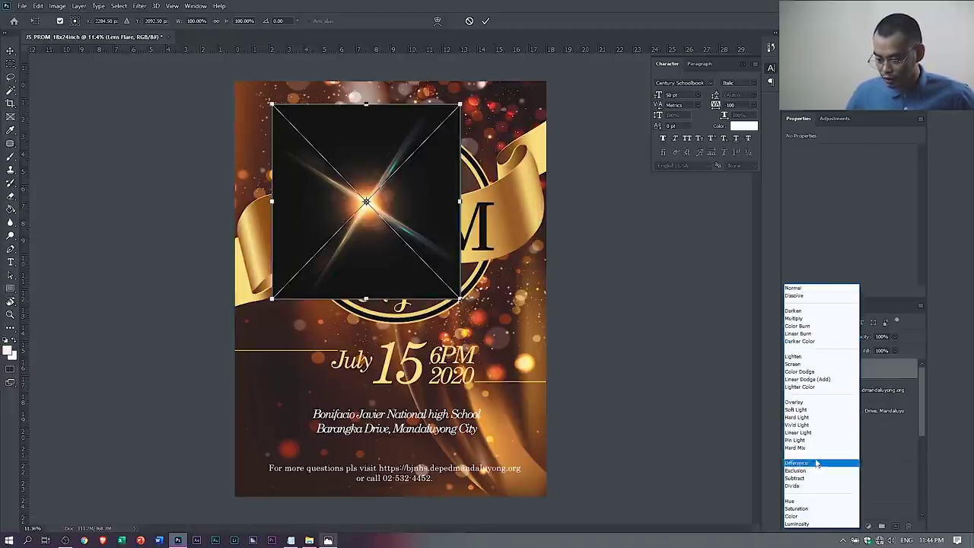
click(414, 202)
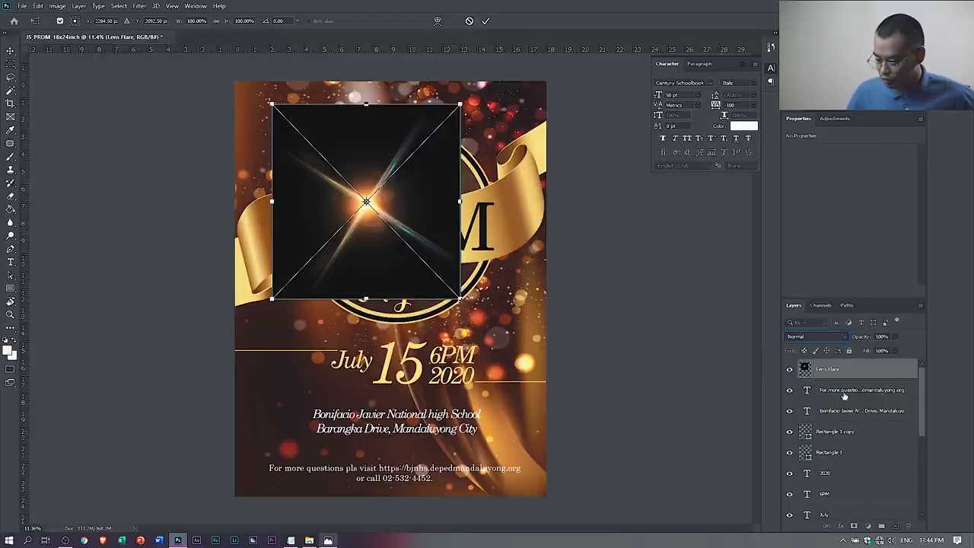
key(Return)
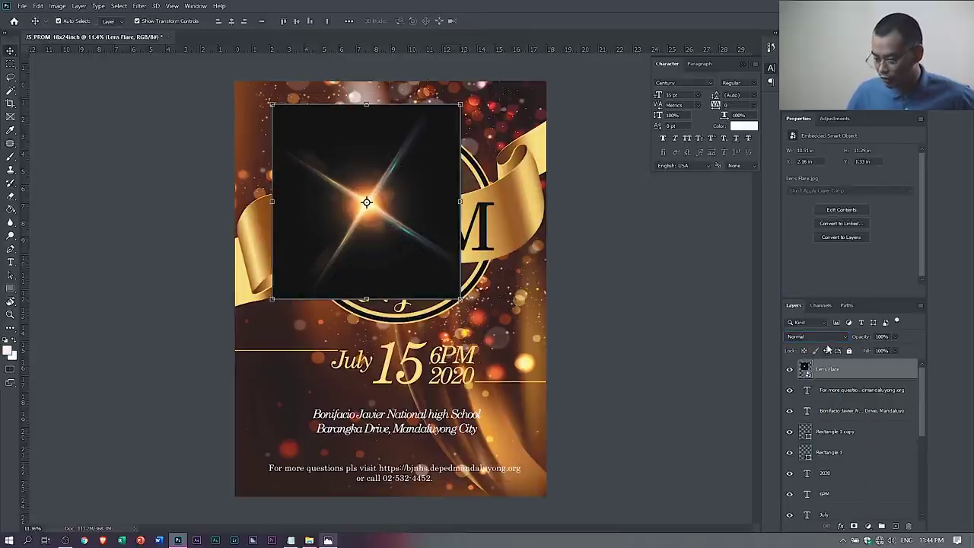
click(820, 337)
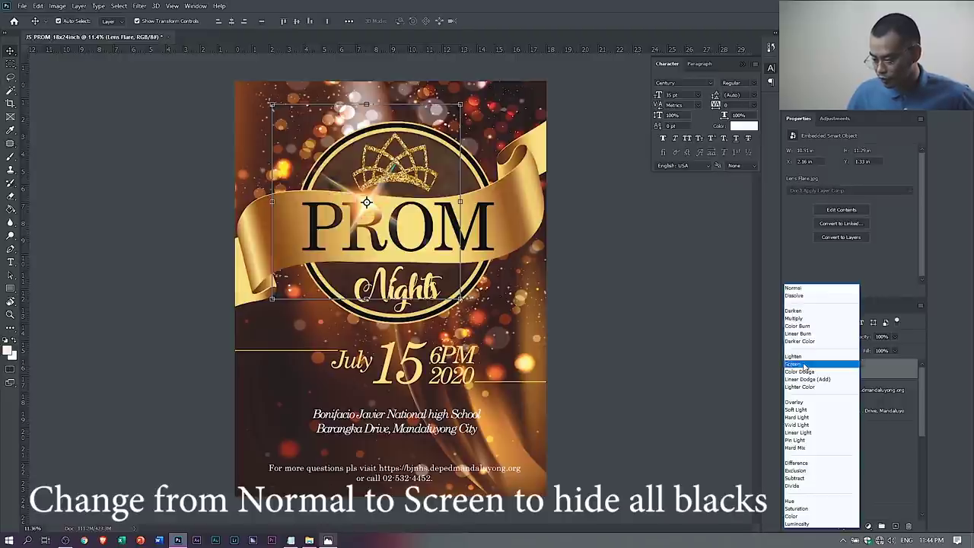
click(804, 367)
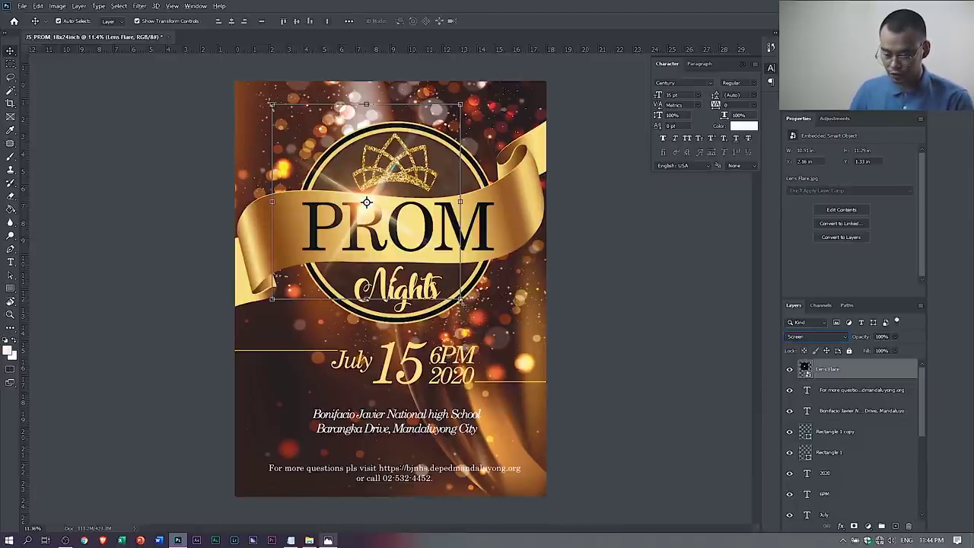
Shrink the lens flare around its centre and move it up beside the crown.
drag(461, 301, 417, 260)
key(Return)
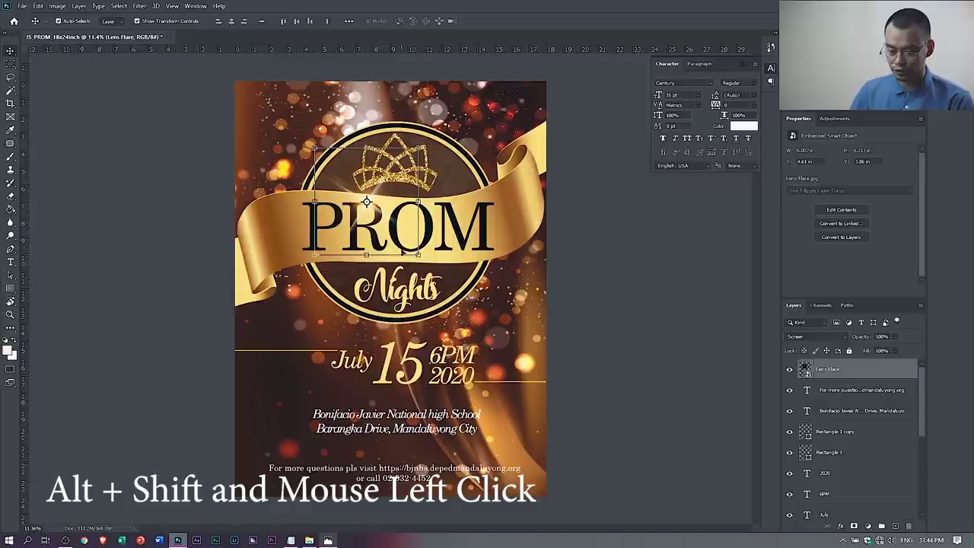
drag(391, 221, 472, 308)
Scale a flare copy smaller and position it above the crown as a sparkle.
drag(506, 242, 485, 265)
key(Return)
drag(454, 297, 449, 139)
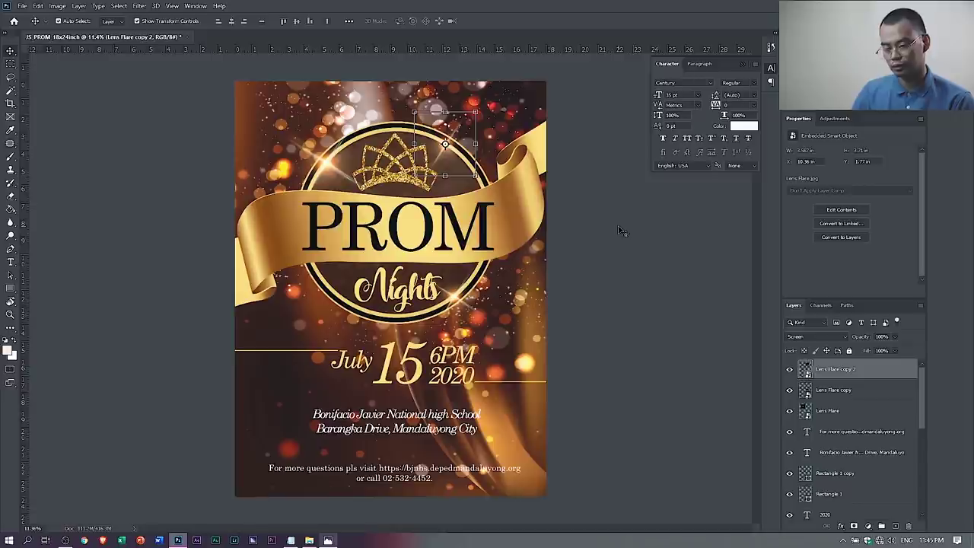
click(592, 226)
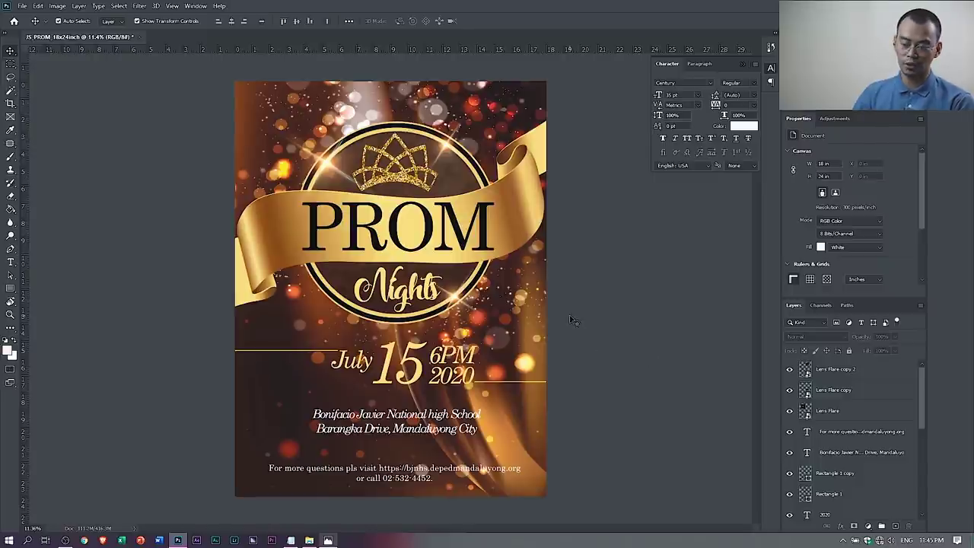
Save the poster as JS_PROM_18x24inch.psd in Photoshop format.
click(23, 7)
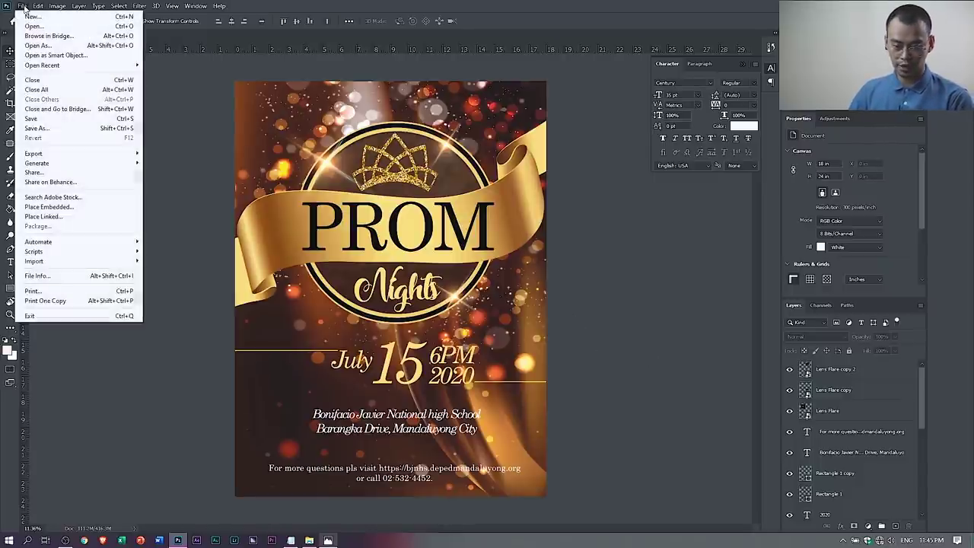
click(38, 120)
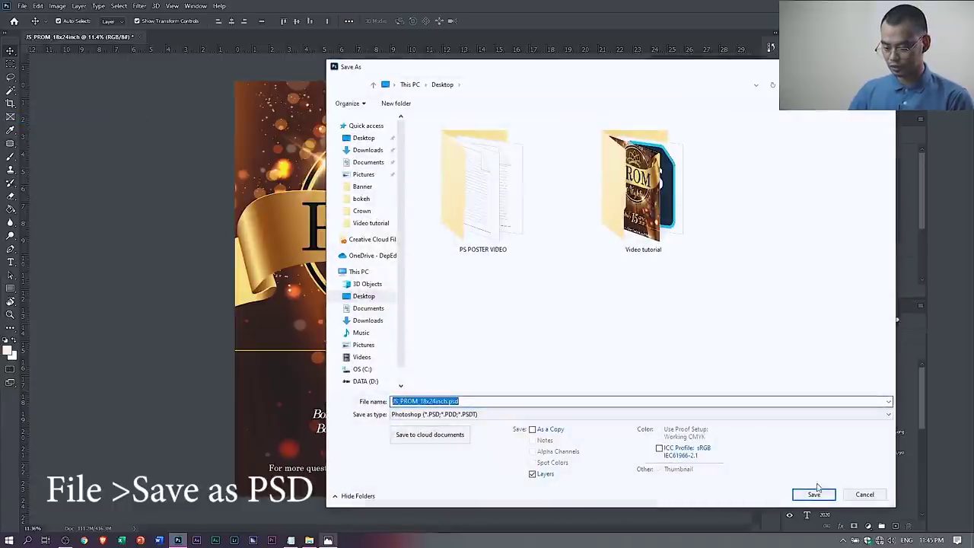
click(813, 496)
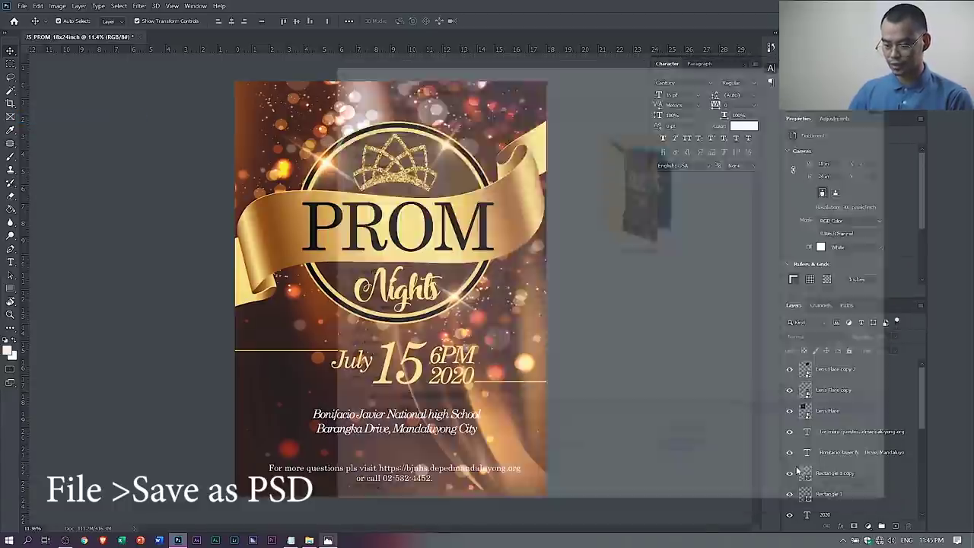
click(599, 154)
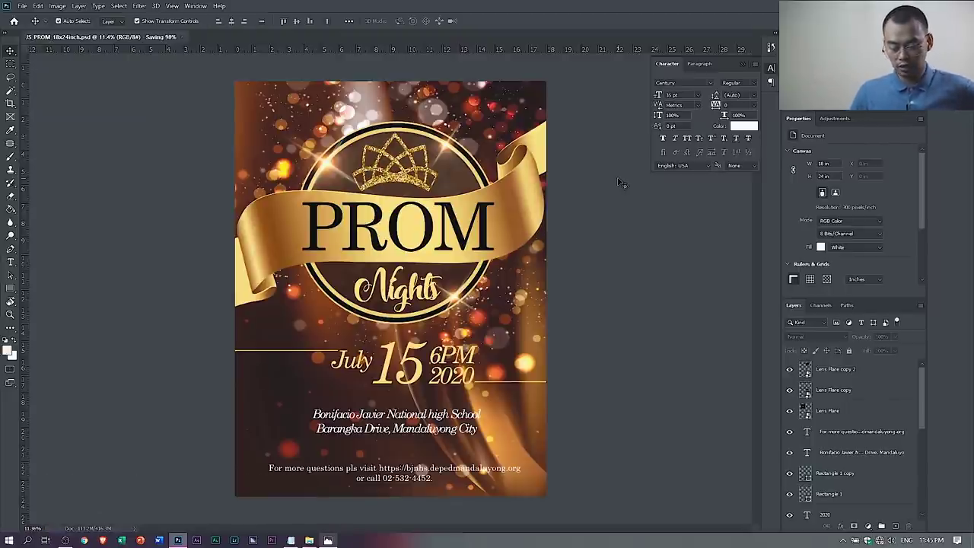
Save a JPEG copy JS_PROM_18x24inch.jpg, accepting Maximum quality 12 options.
click(30, 5)
click(87, 131)
click(426, 414)
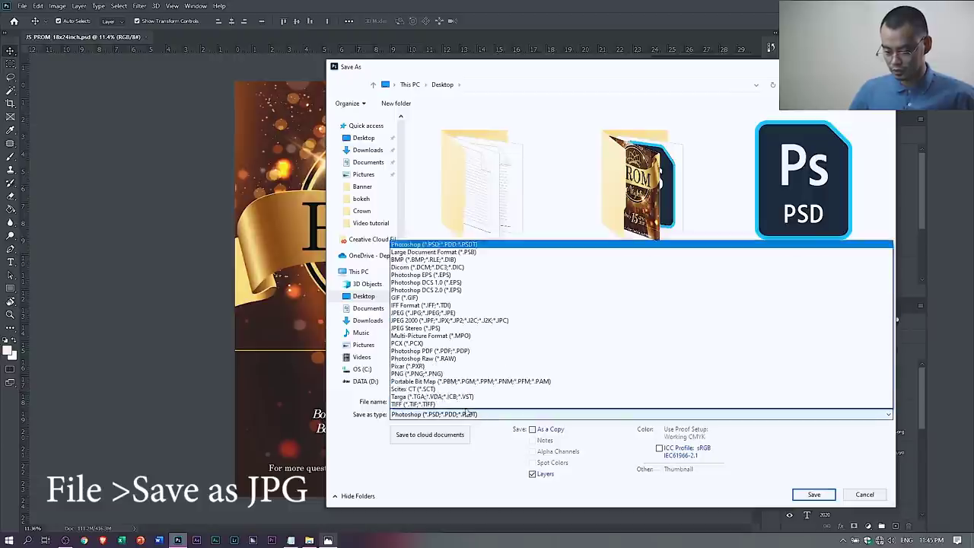
click(418, 314)
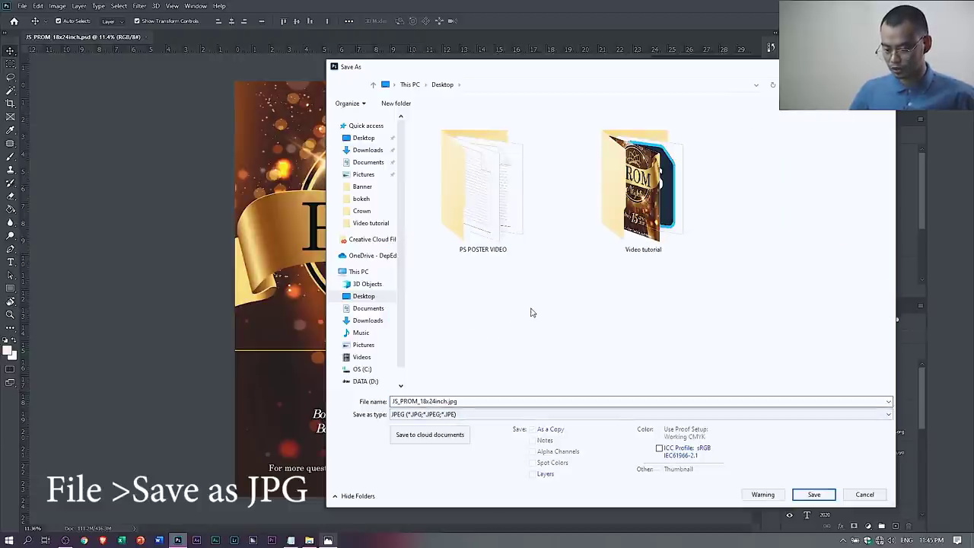
click(815, 495)
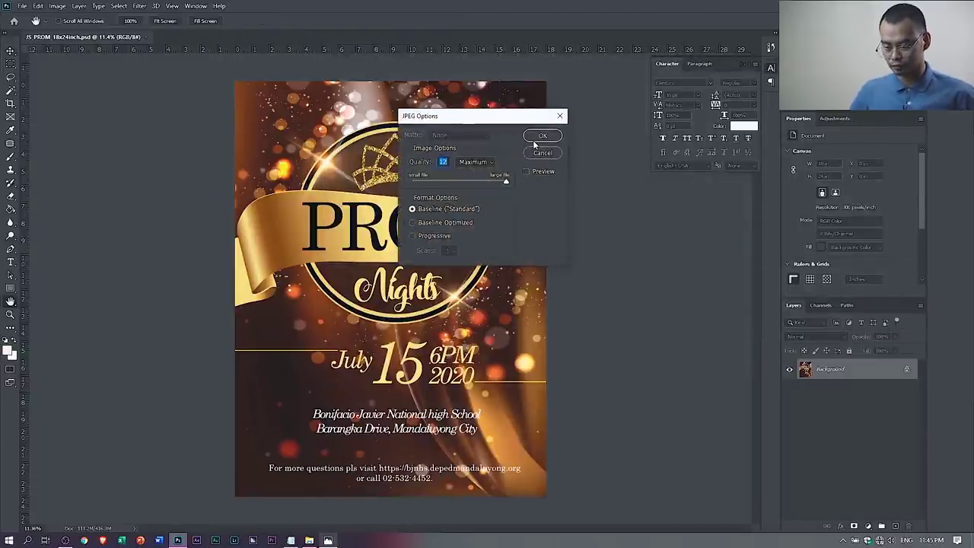
click(542, 135)
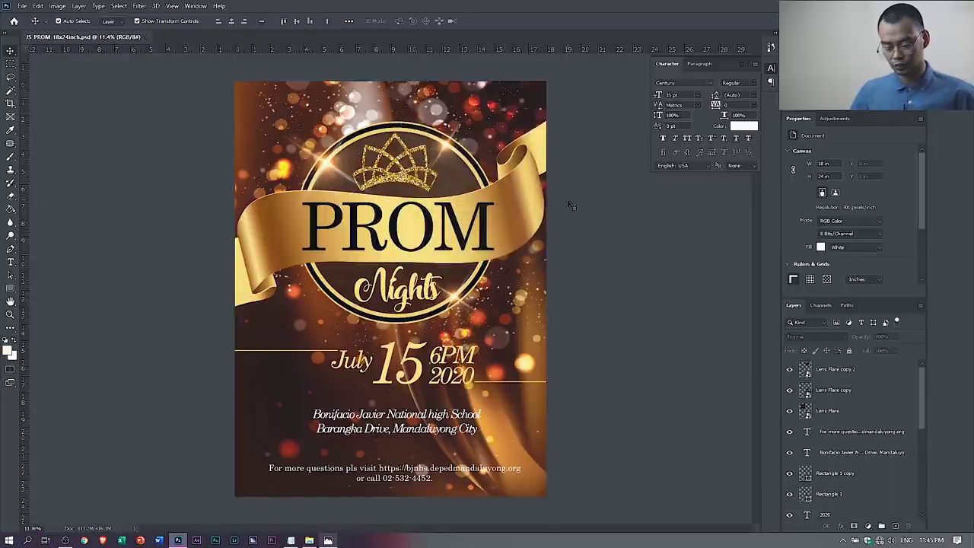